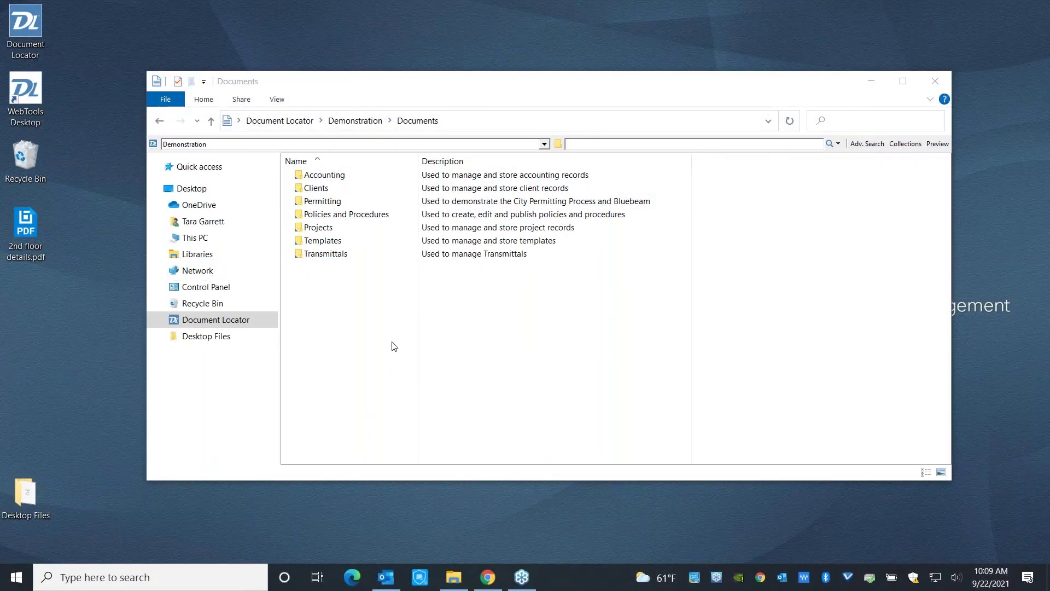
Browse Projects > Arevon > Ventura County > Drawings and select the 2610 Architectural Drawing.
double_click(317, 227)
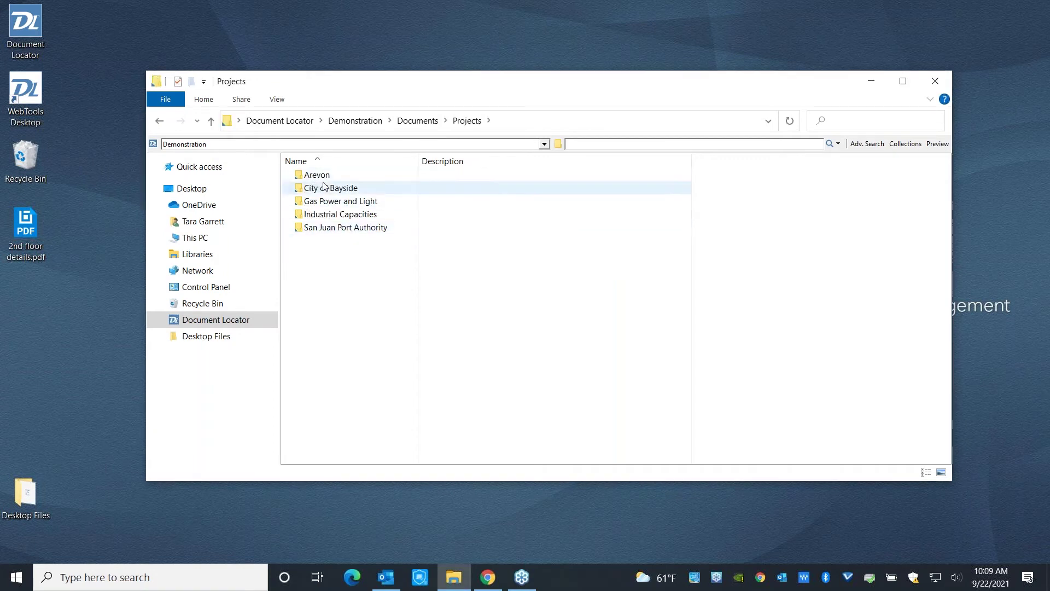
click(325, 179)
double_click(325, 179)
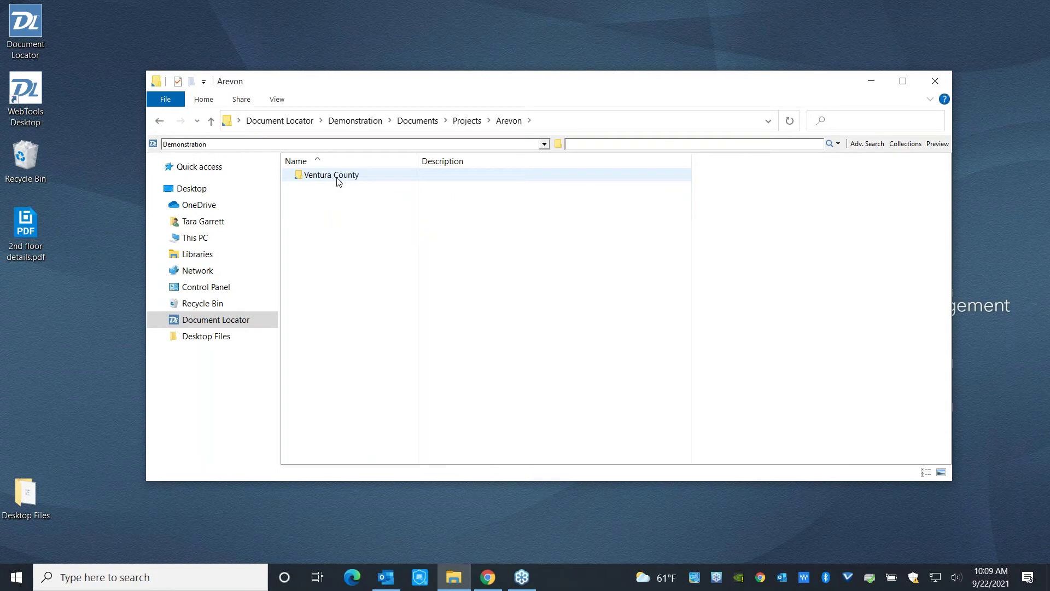
double_click(347, 180)
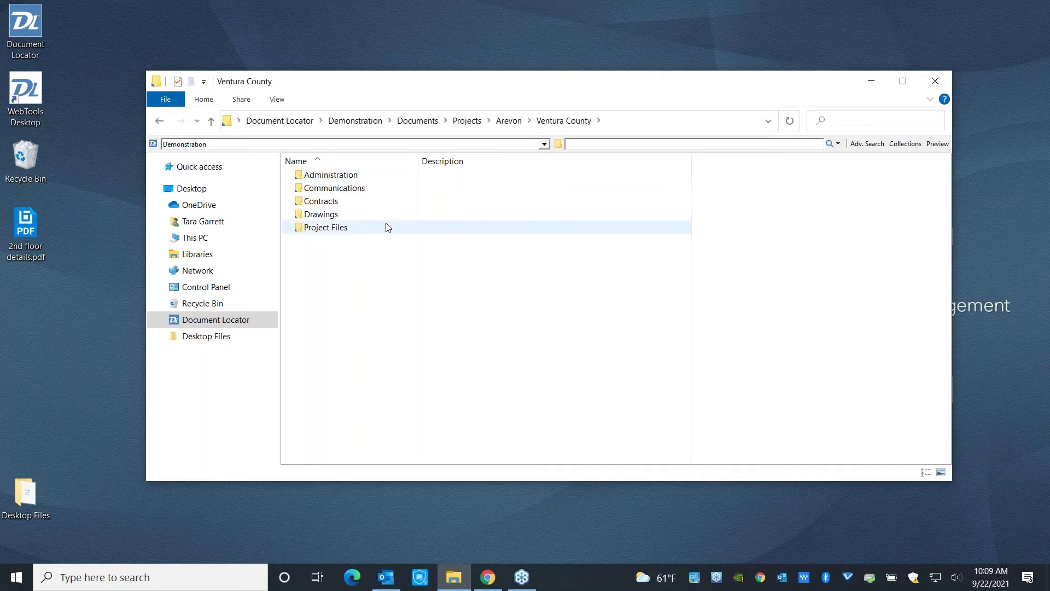
double_click(356, 221)
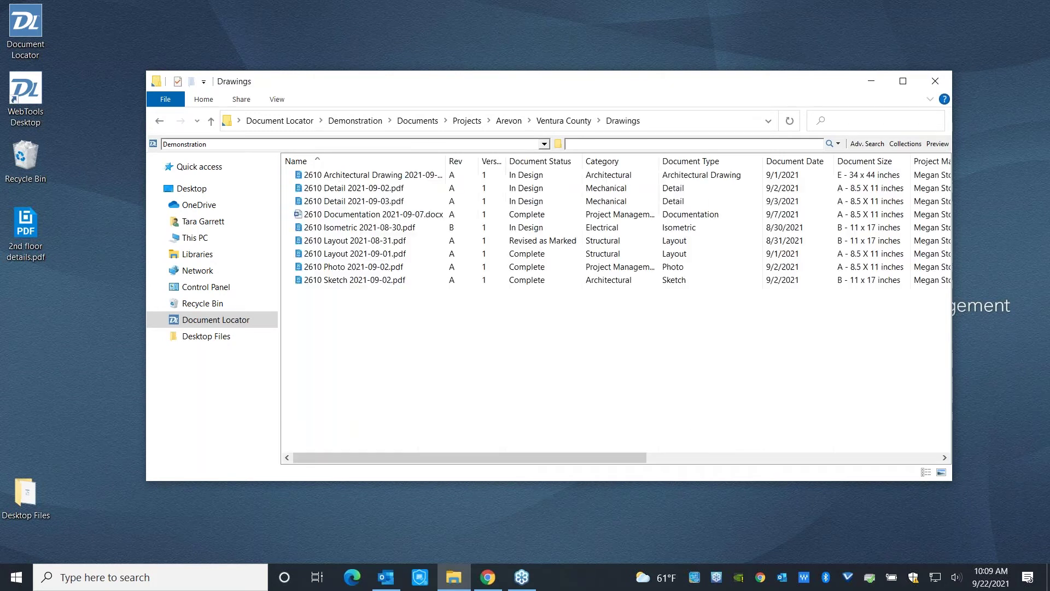
click(354, 180)
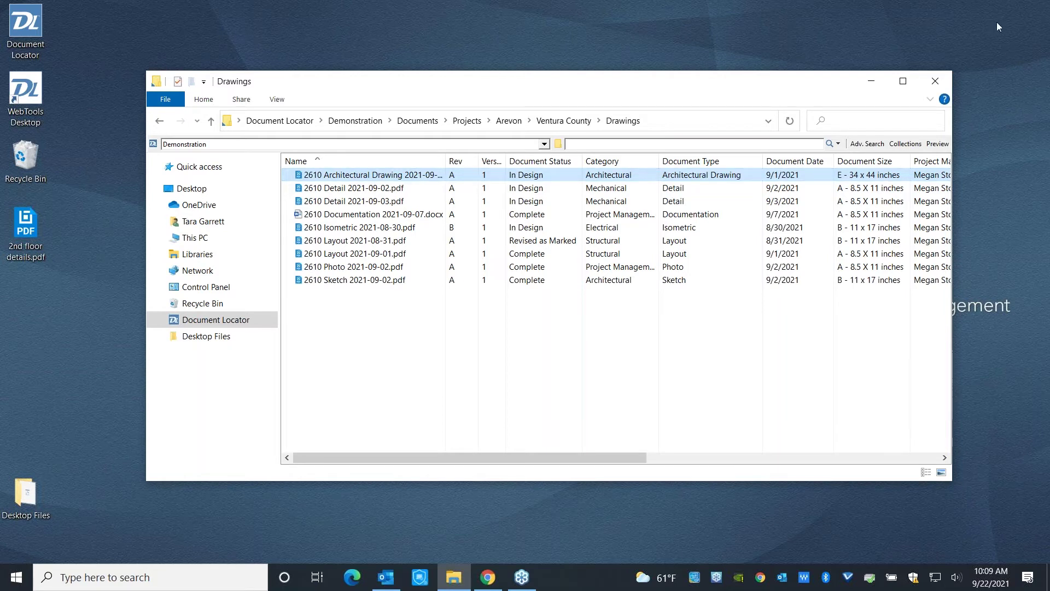
click(1025, 191)
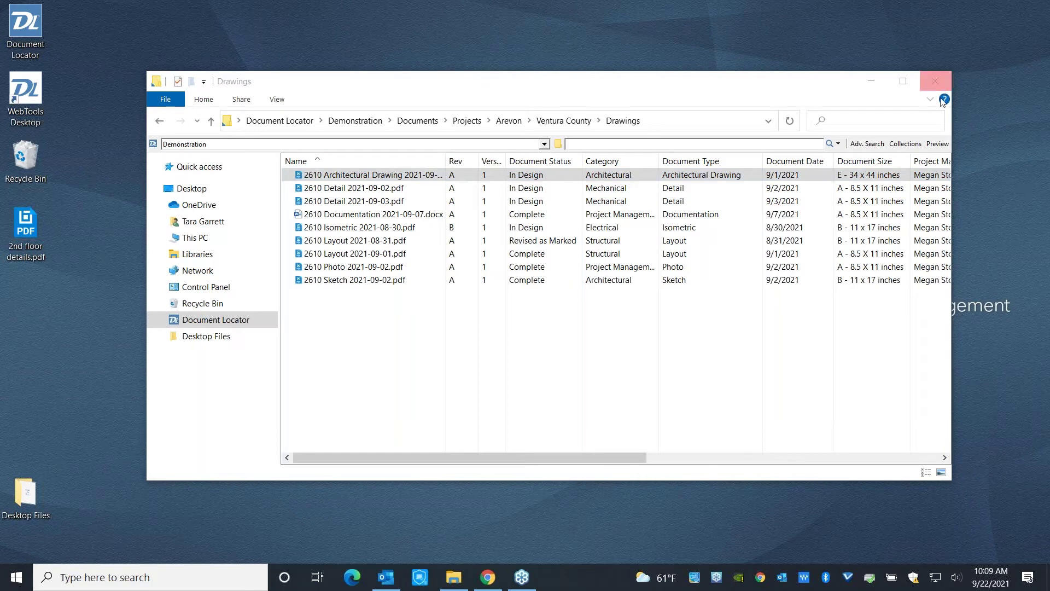
click(939, 145)
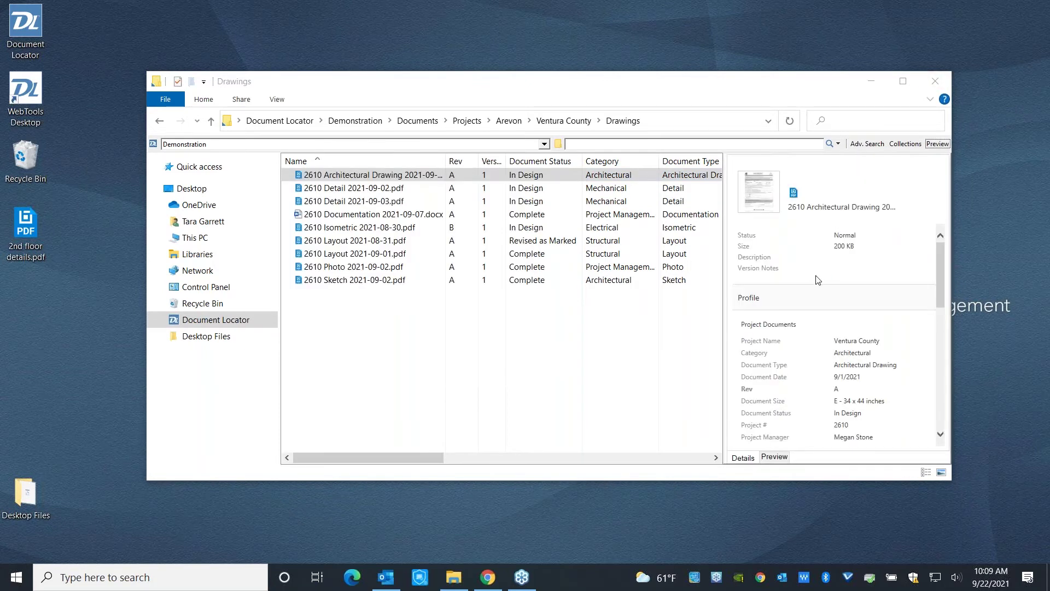
scroll(817, 280, down, 3)
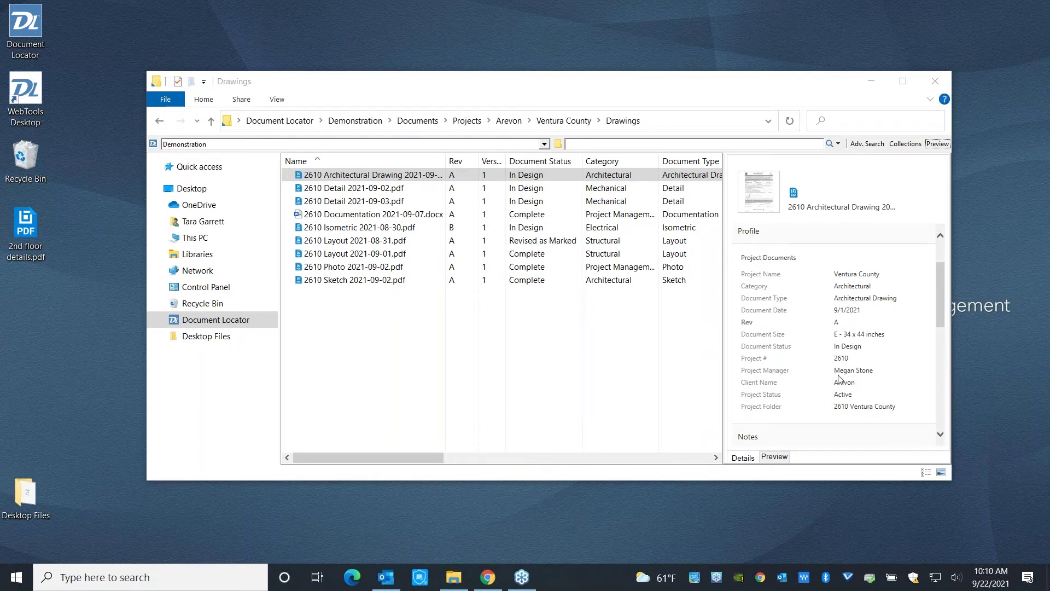
drag(834, 370, 867, 373)
click(937, 144)
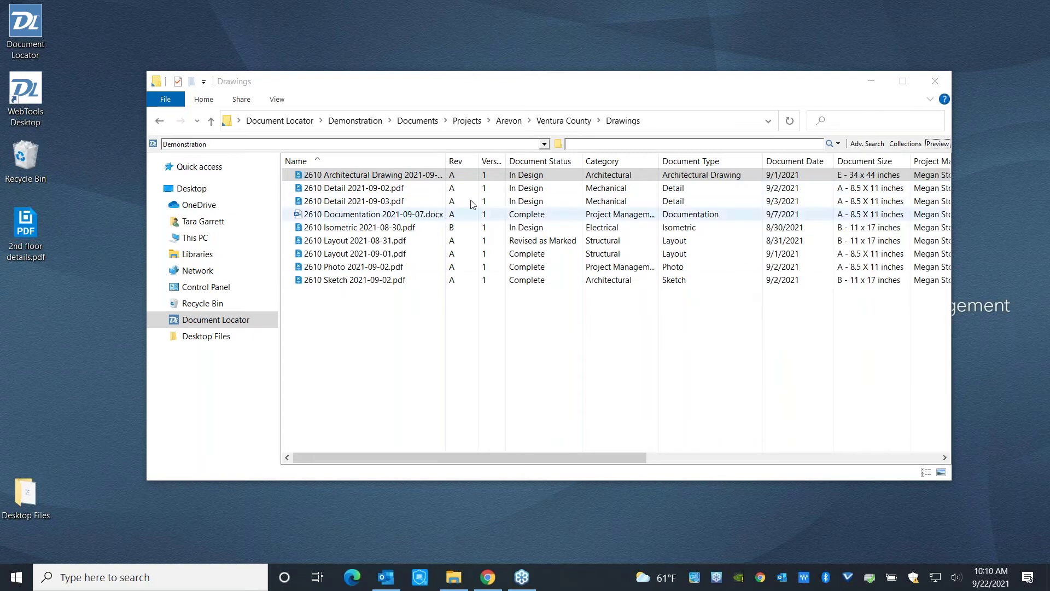
From the Projects folder, start a new folder structure using the Projects Structure template.
click(467, 120)
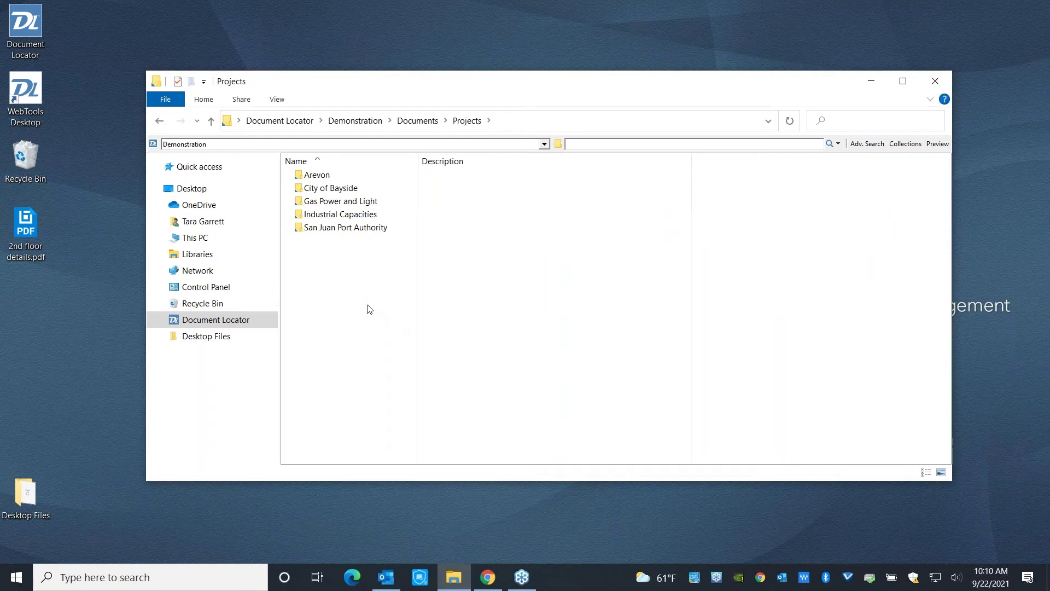
right_click(366, 266)
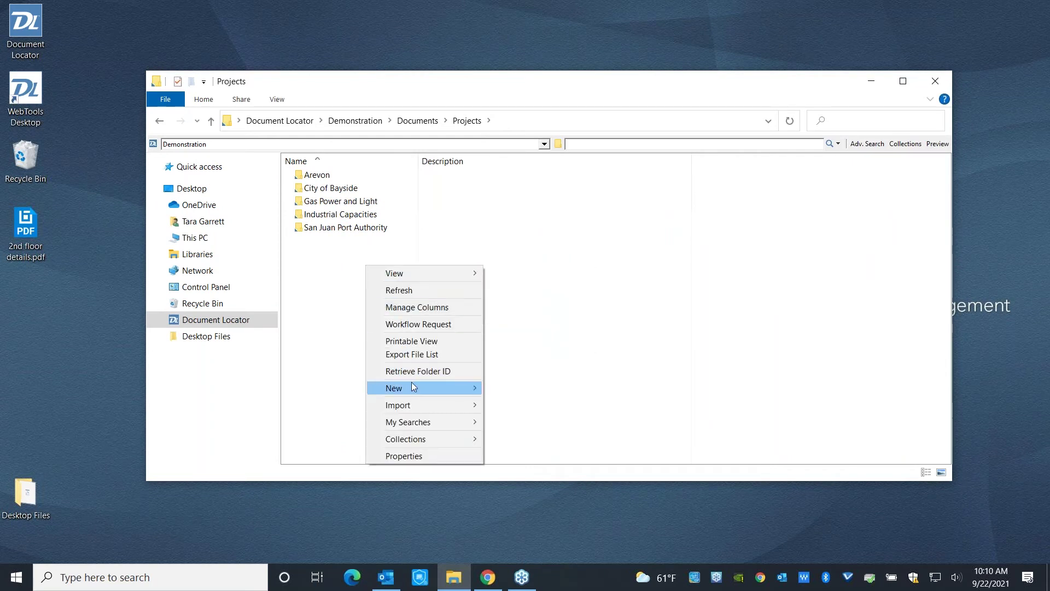
mouse_move(413, 384)
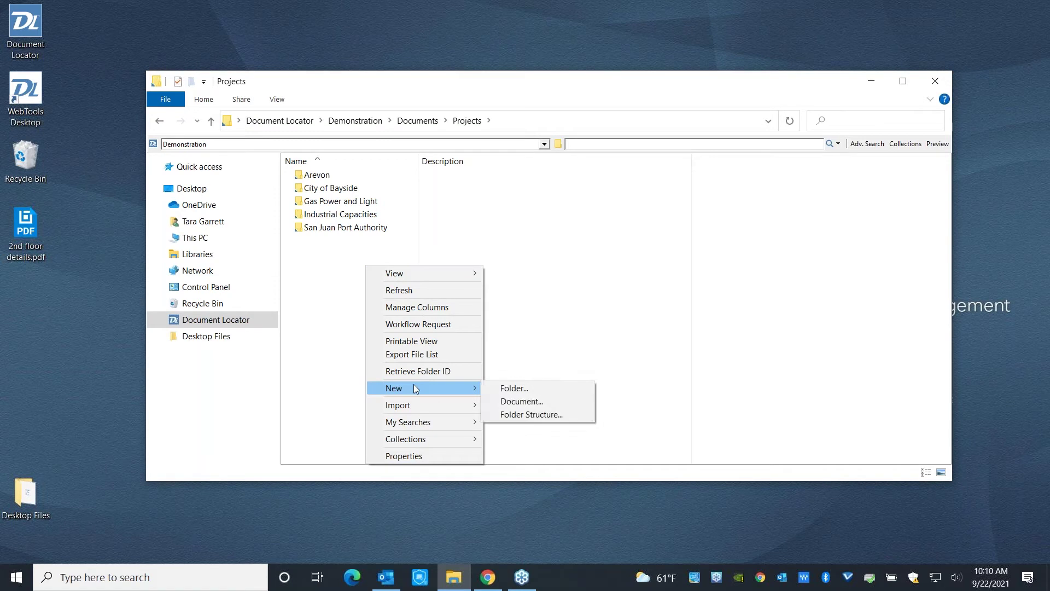
click(499, 415)
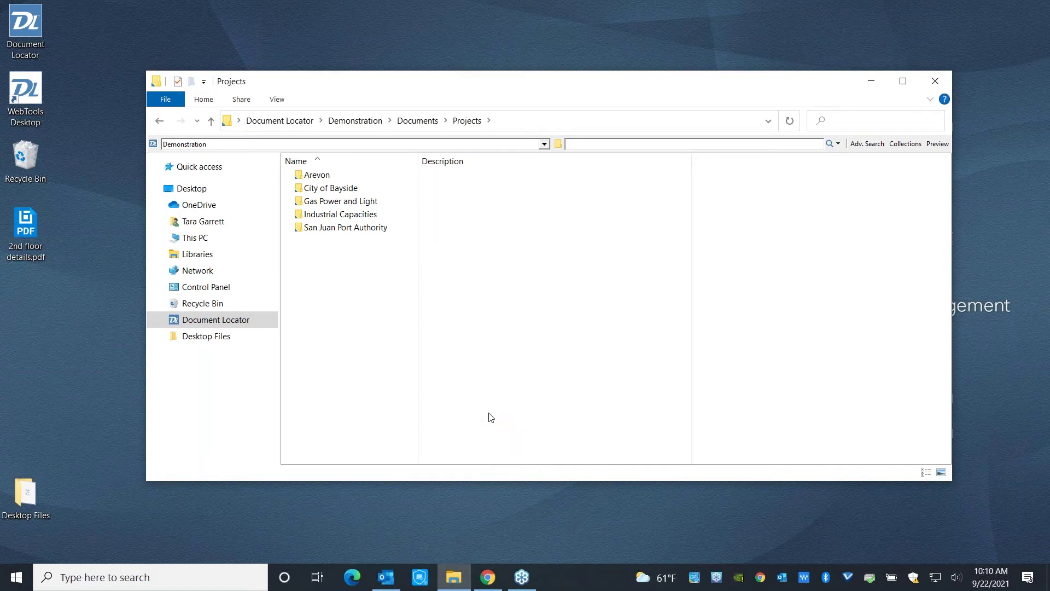
click(520, 141)
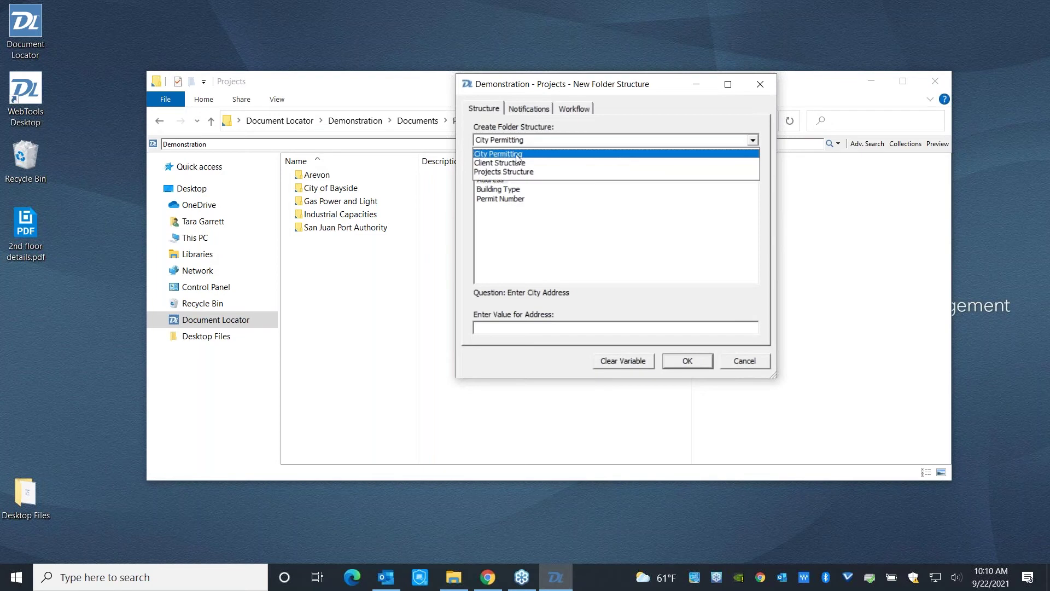
click(514, 171)
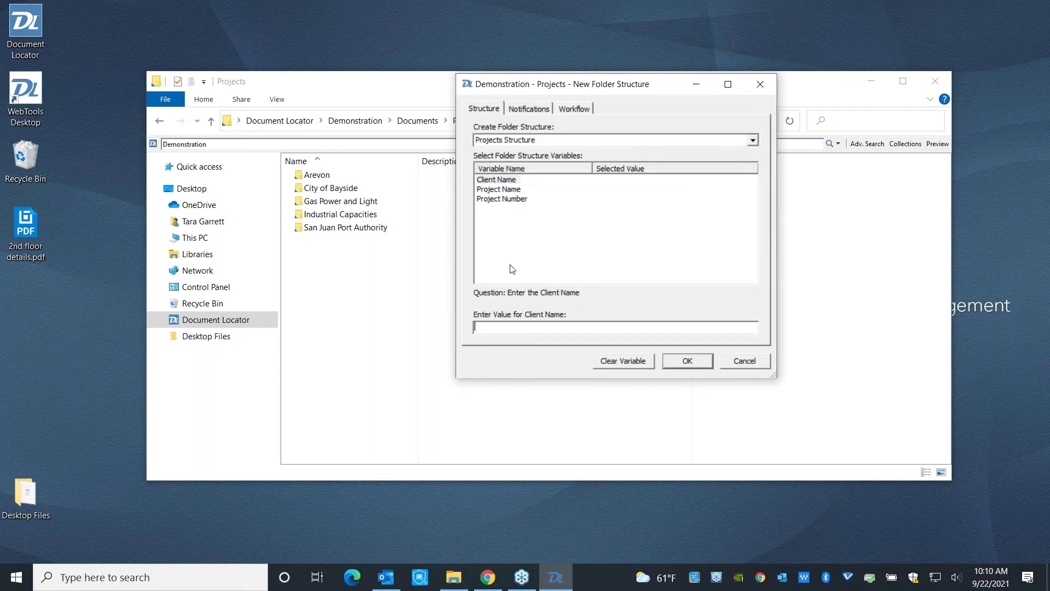
Enter client Arevon, project Saticoy Battery Storage and number 2620, then create the folders.
click(499, 180)
click(496, 326)
text(Arevon)
click(513, 189)
click(501, 327)
text(Saticoy )
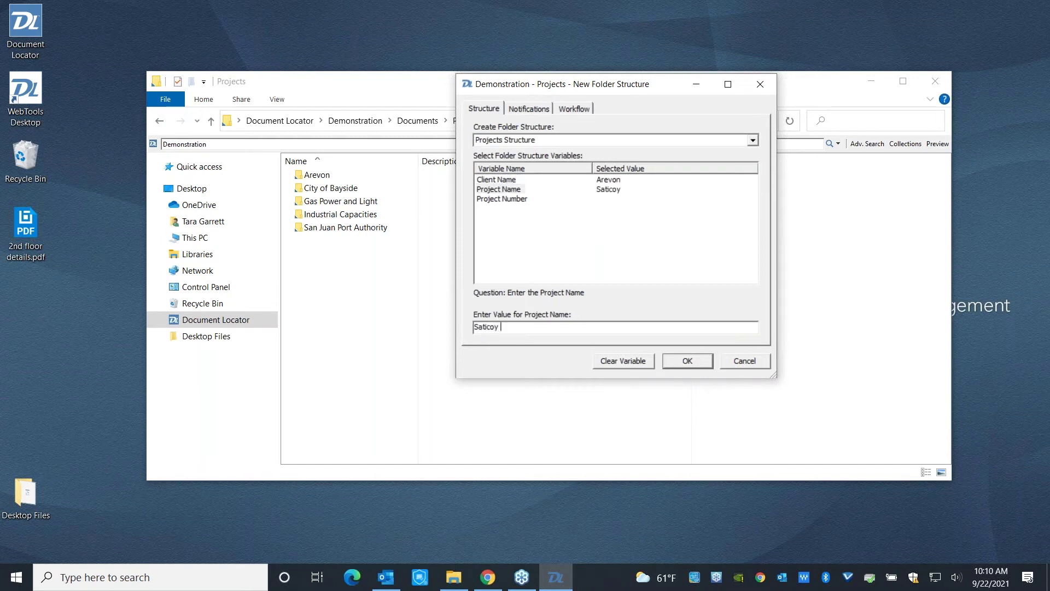
text(Battery Storage)
click(501, 199)
click(516, 326)
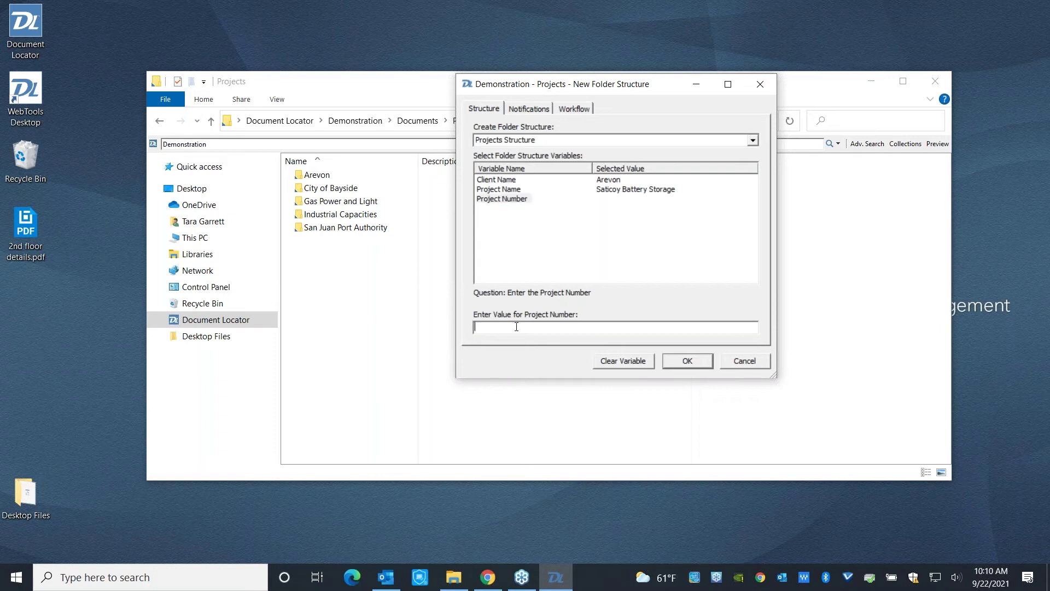
text(261)
key(BackSpace)
text(20)
click(682, 366)
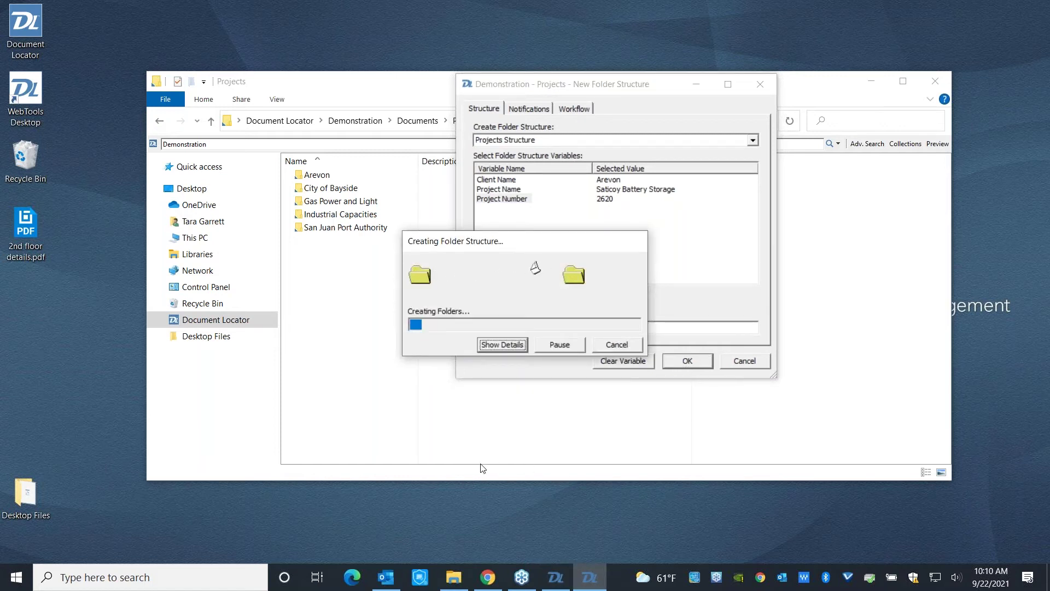
Look inside the new Saticoy Battery Storage folder, then return to Ventura County's Drawings folder.
double_click(323, 175)
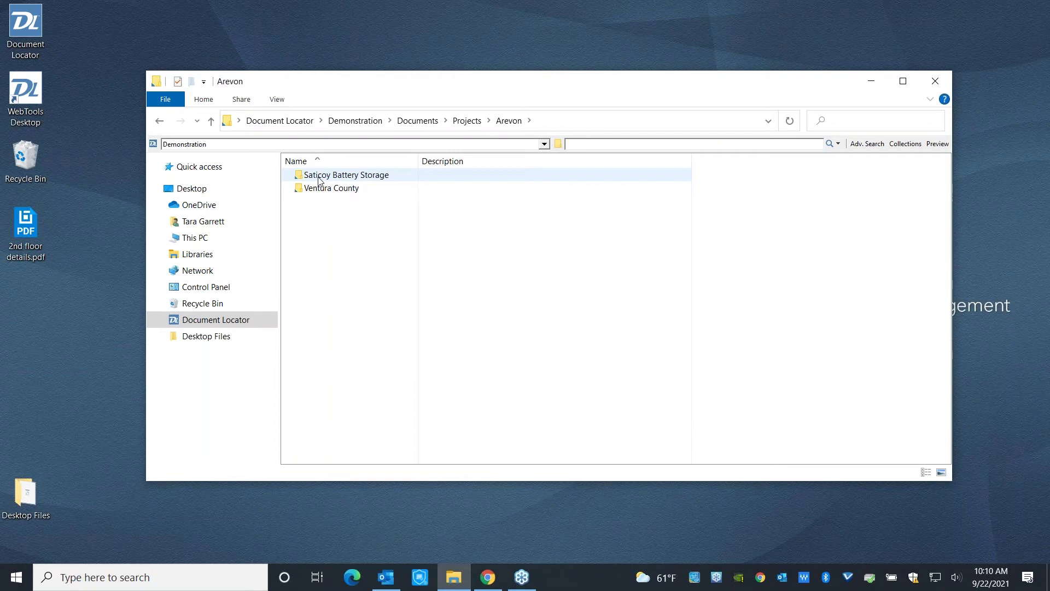
double_click(320, 178)
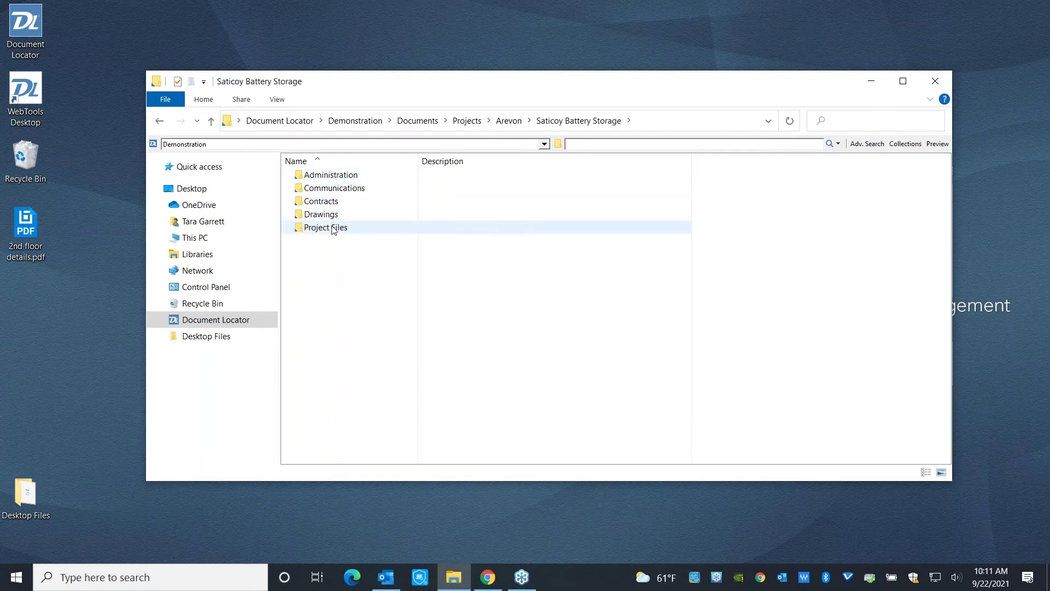
click(506, 122)
click(336, 192)
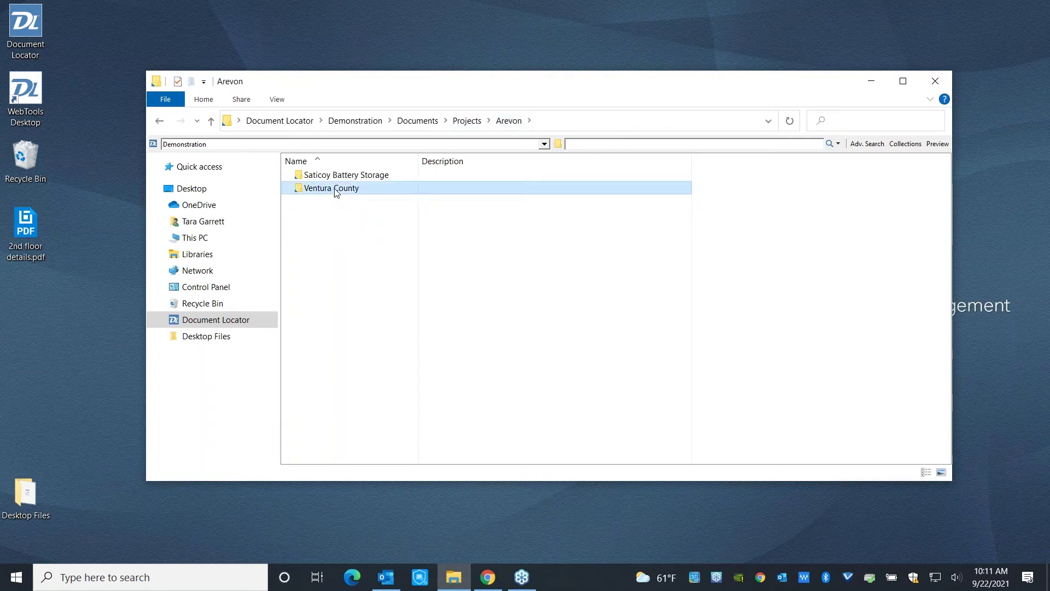
double_click(336, 190)
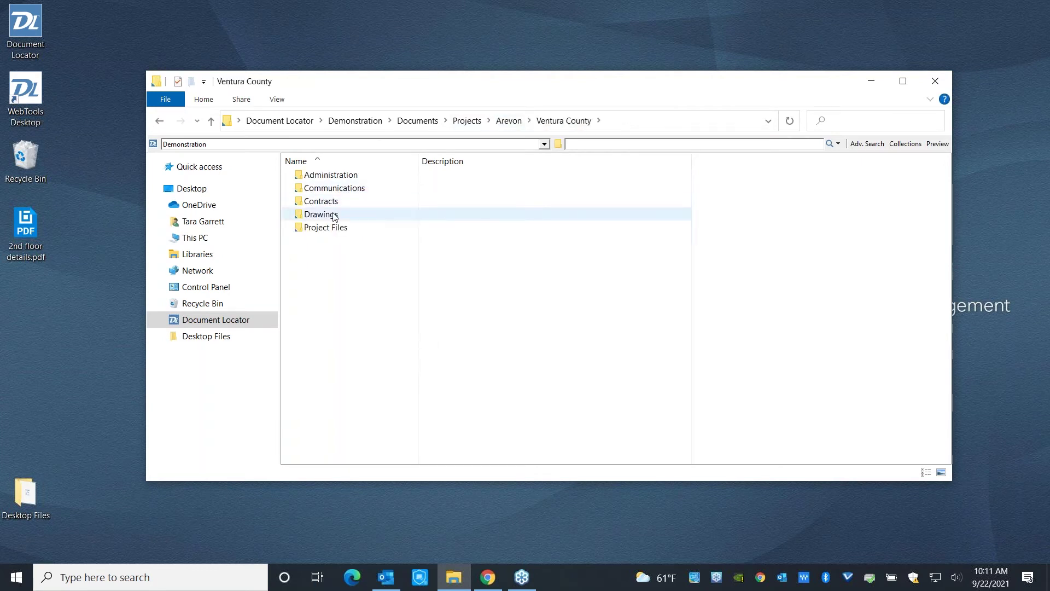
double_click(335, 216)
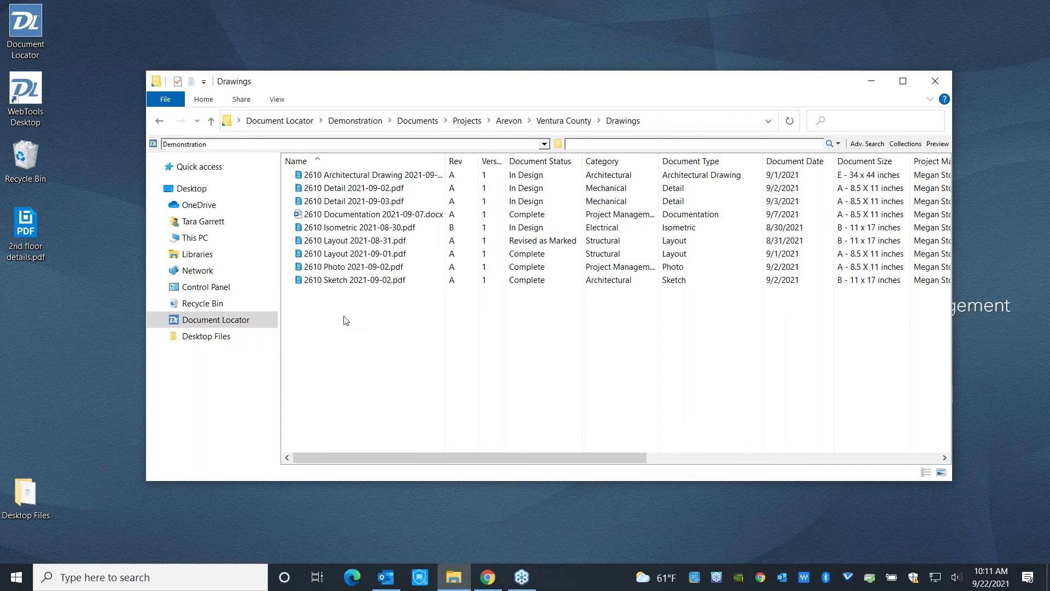
Drop 2nd floor details.pdf into Drawings as Category Structural, Type Detail, today's date, Rev A.
drag(40, 263, 331, 345)
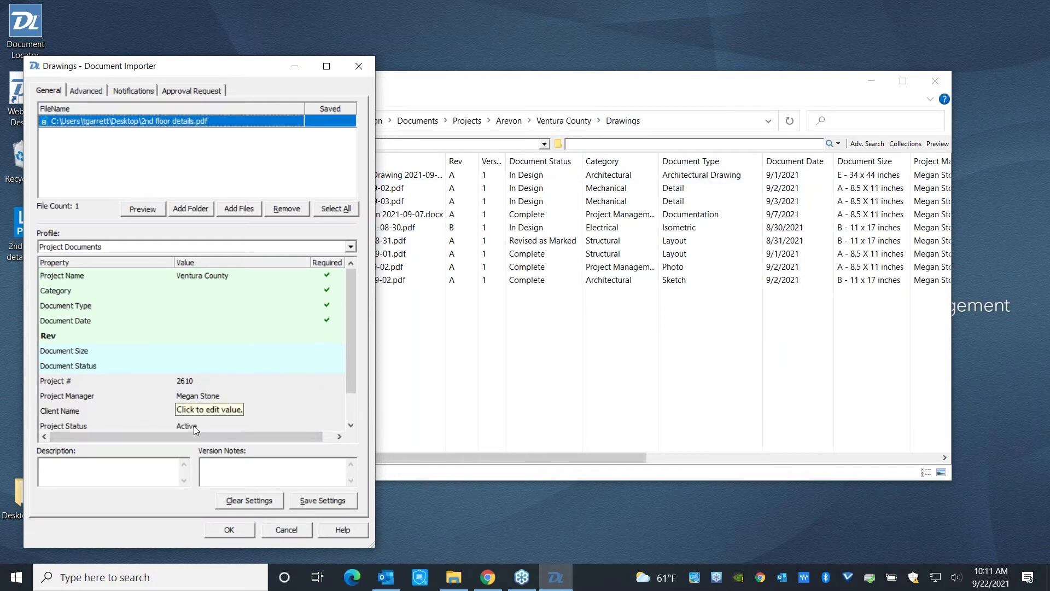
click(231, 292)
click(303, 290)
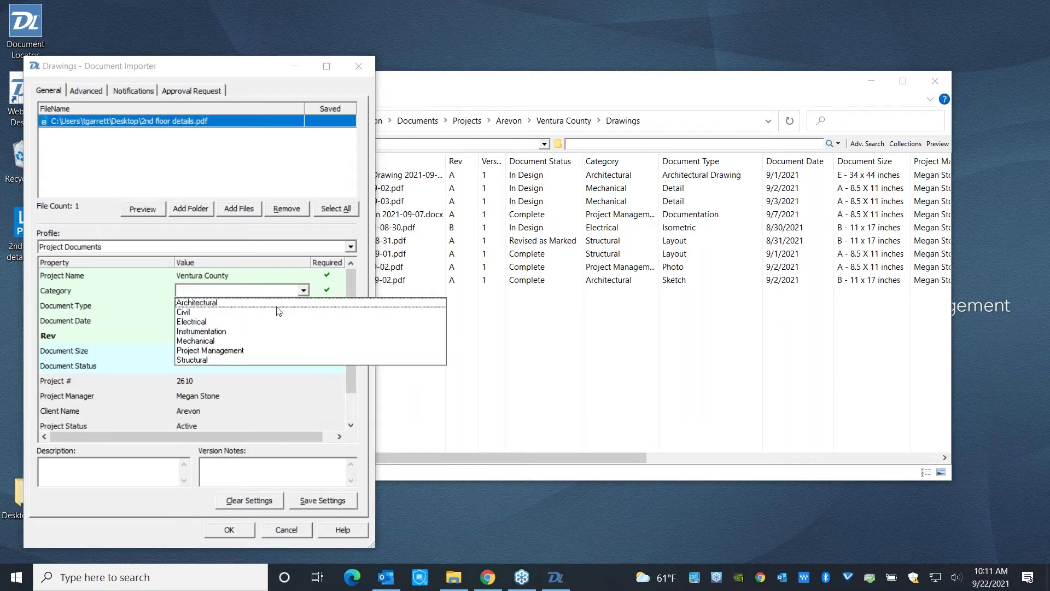
click(214, 361)
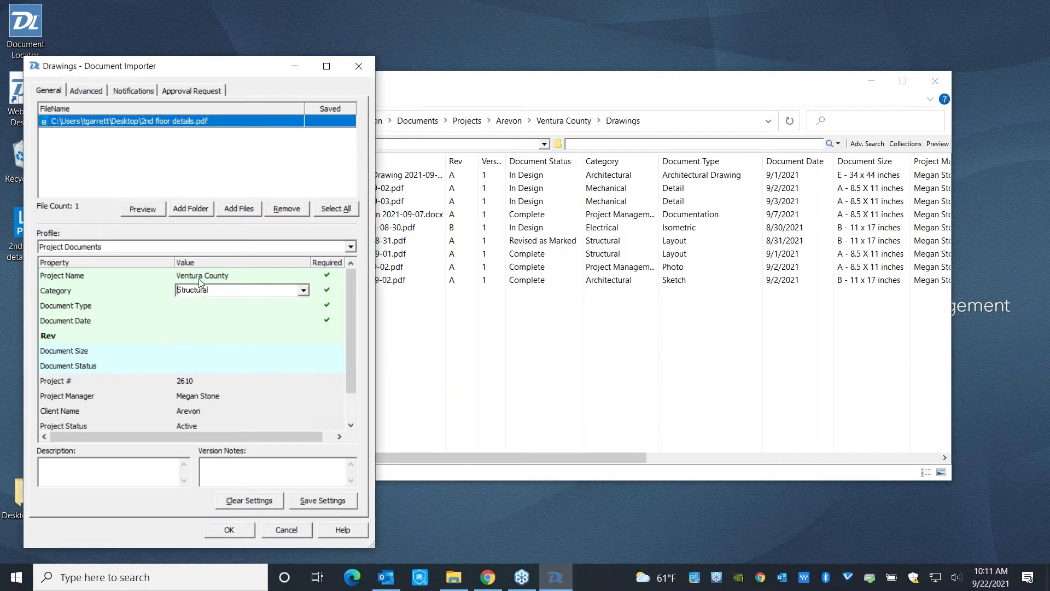
click(192, 306)
click(304, 306)
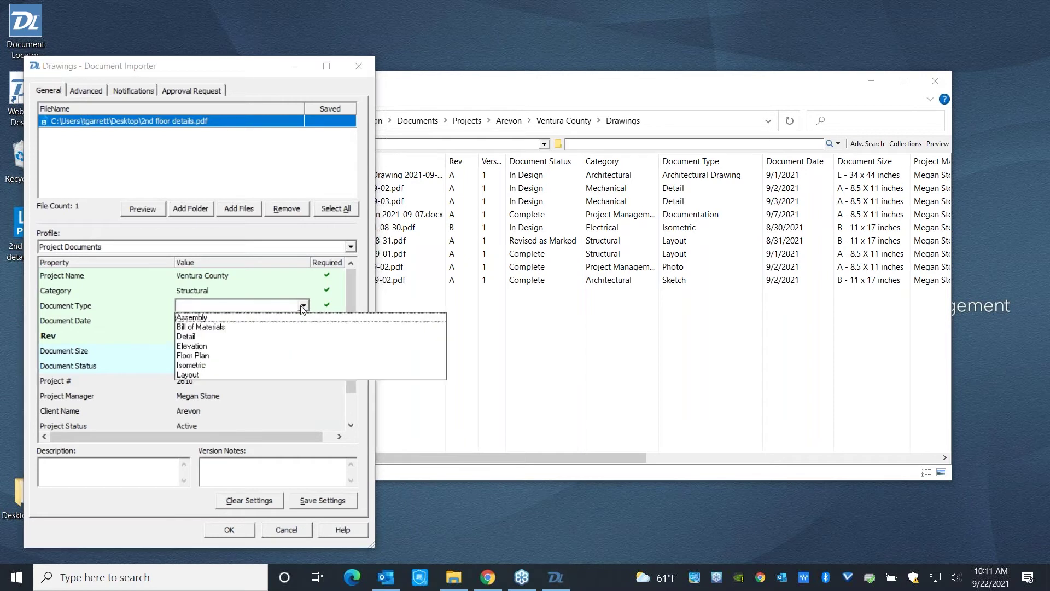
click(207, 337)
click(205, 321)
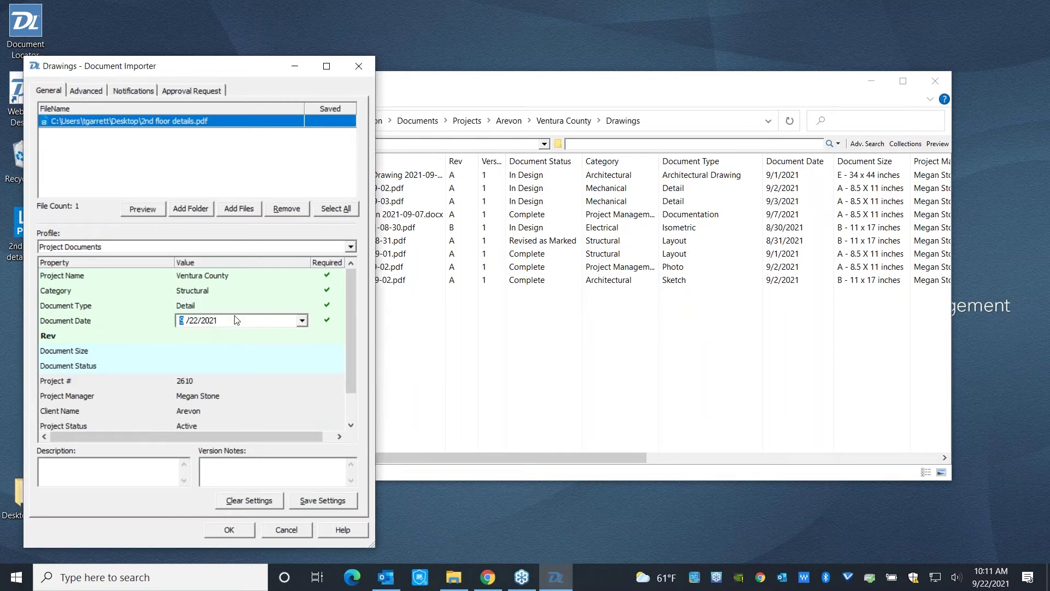
key(Tab)
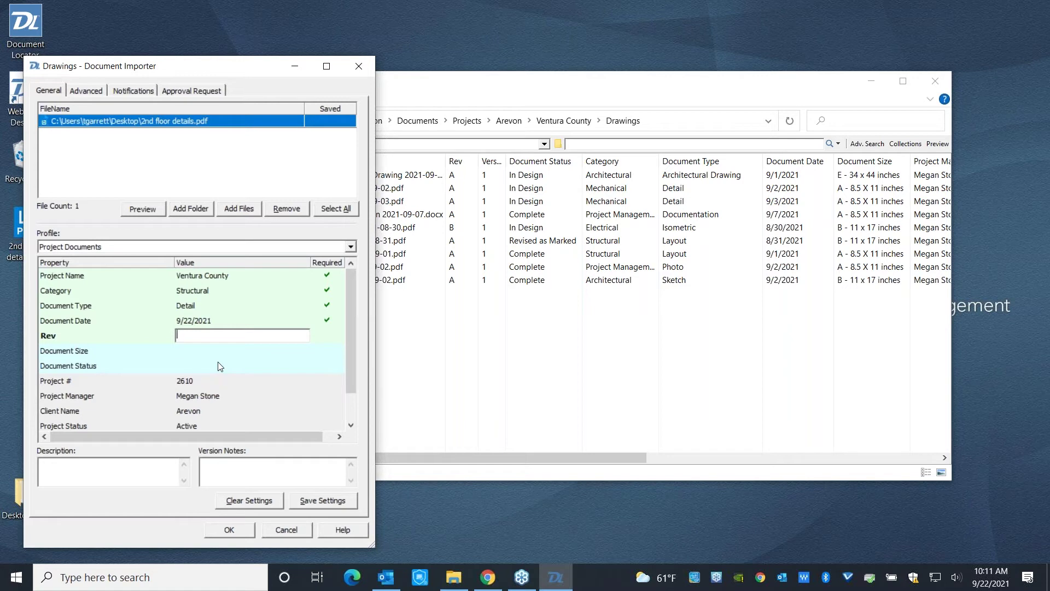
text(A)
key(Tab)
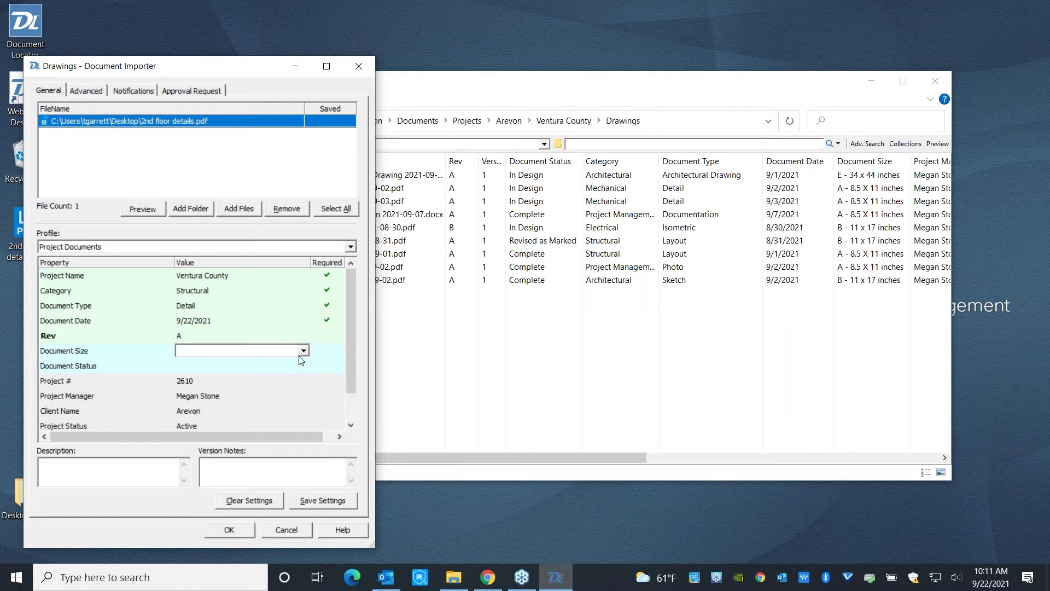
Set size A - 8.5 X 11 and status In Design, add the draft-review description, and import.
click(303, 351)
click(299, 363)
key(Tab)
click(307, 365)
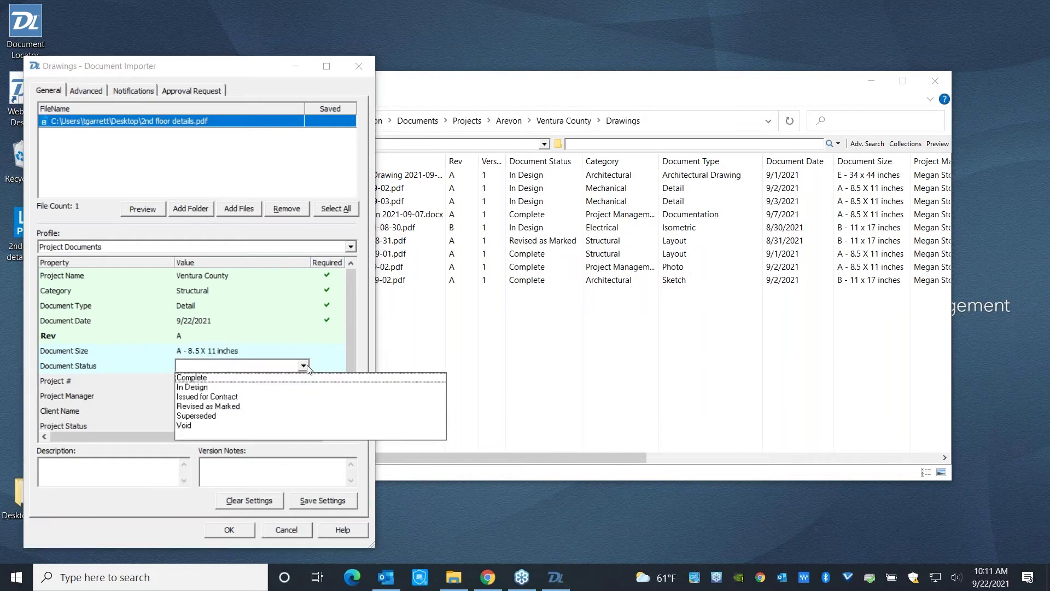
click(262, 388)
click(141, 472)
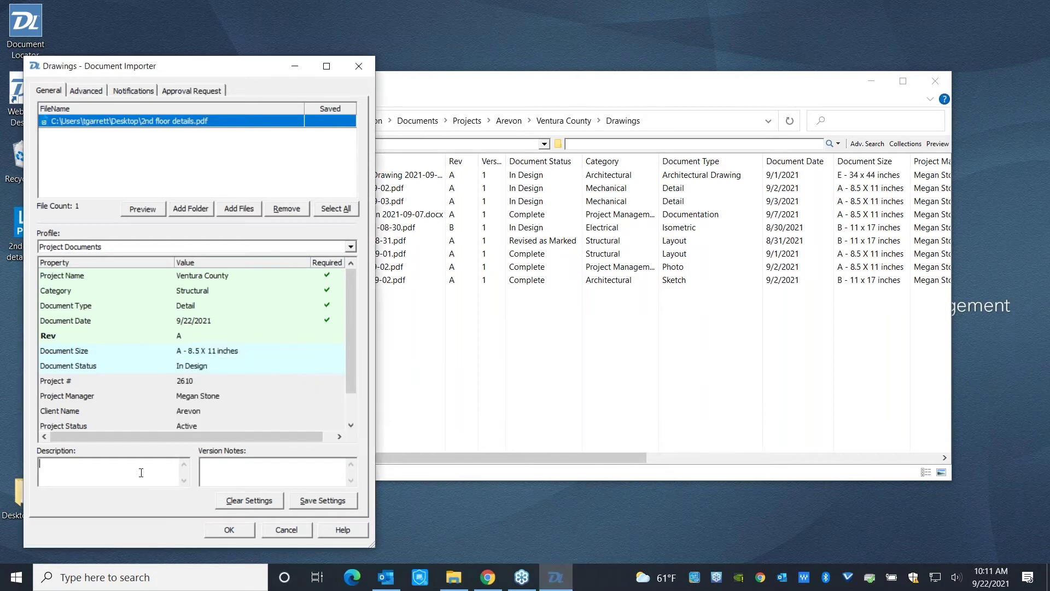
text(Illustrating several concetpts.draft - please have r)
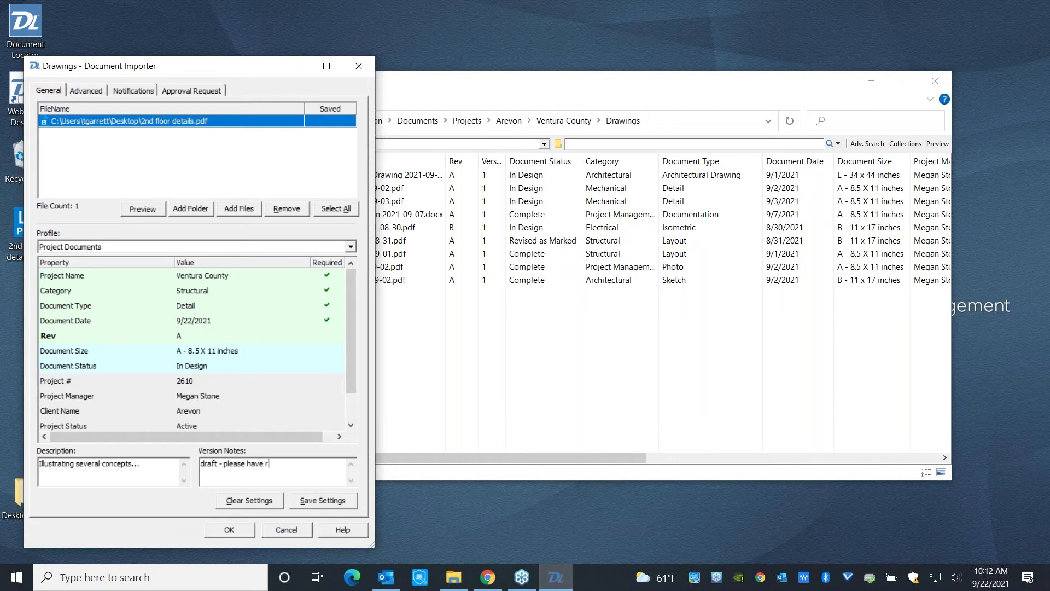
text(eady for review by EOD 9/22)
click(228, 530)
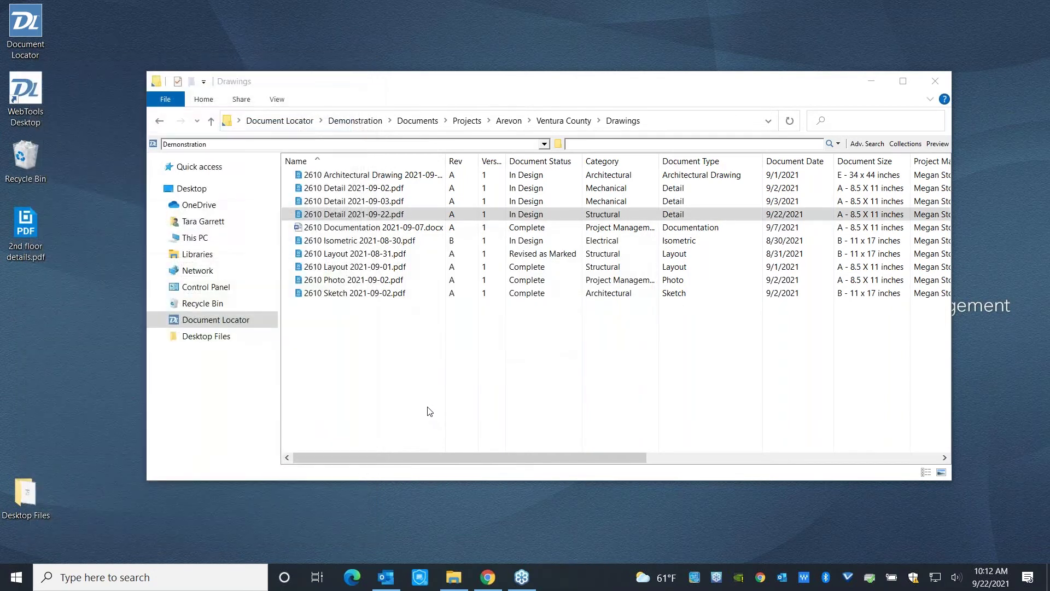
Select the new 2610 Detail 2021-09-22.pdf row and cancel the rename with Esc.
click(342, 215)
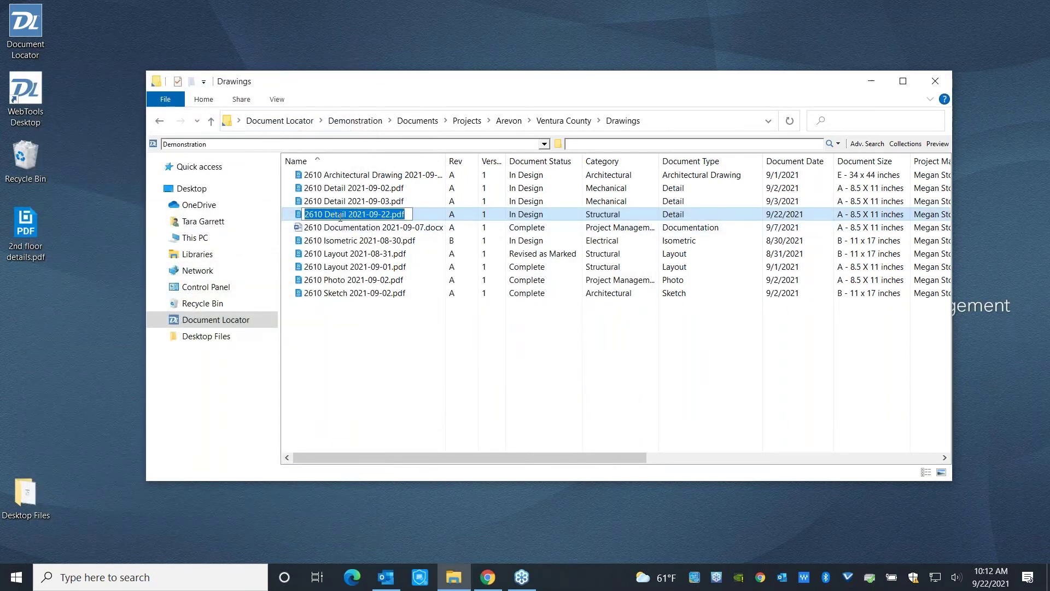
key(Escape)
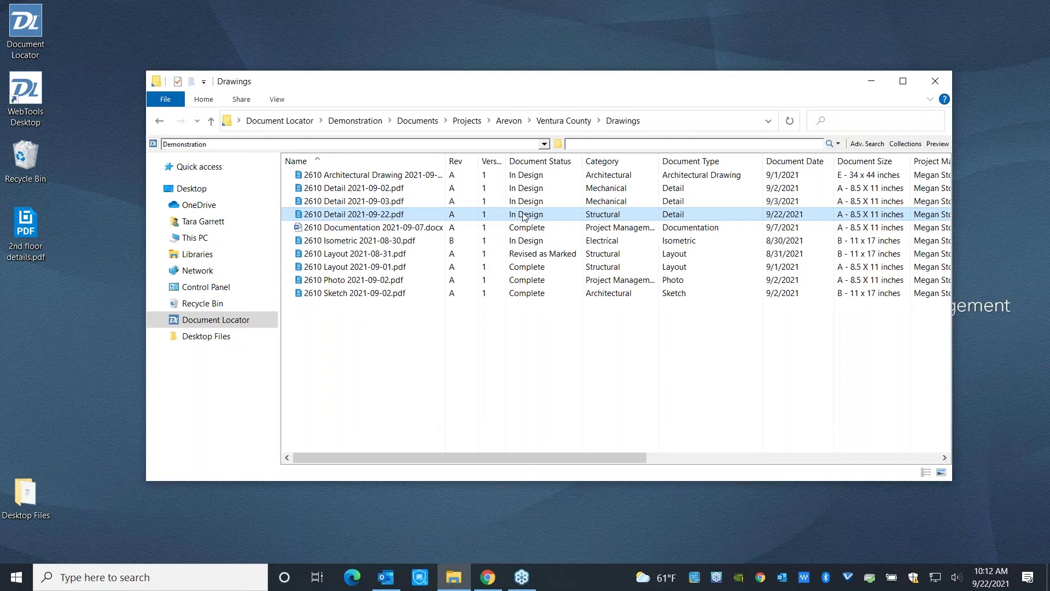
Check out 2610 Detail 2021-09-22.pdf with a local copy opened in Bluebeam Revu.
right_click(383, 215)
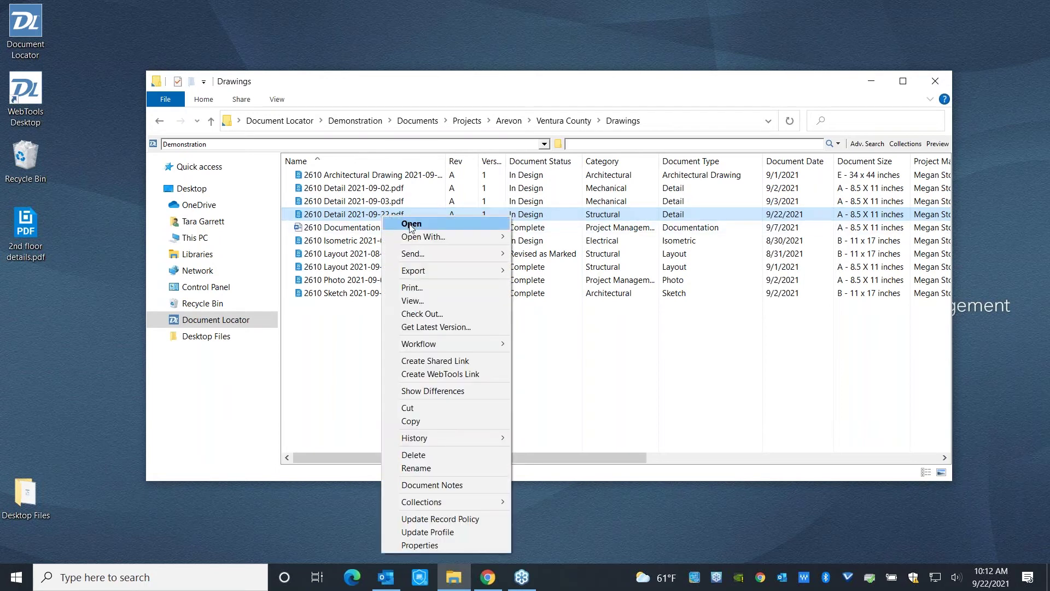
click(414, 313)
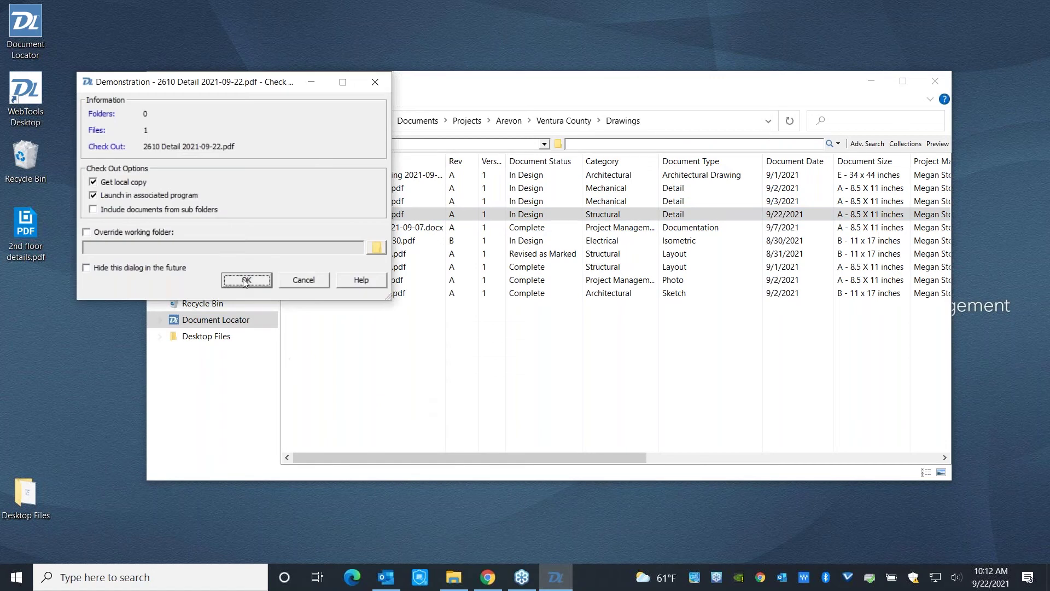
click(245, 280)
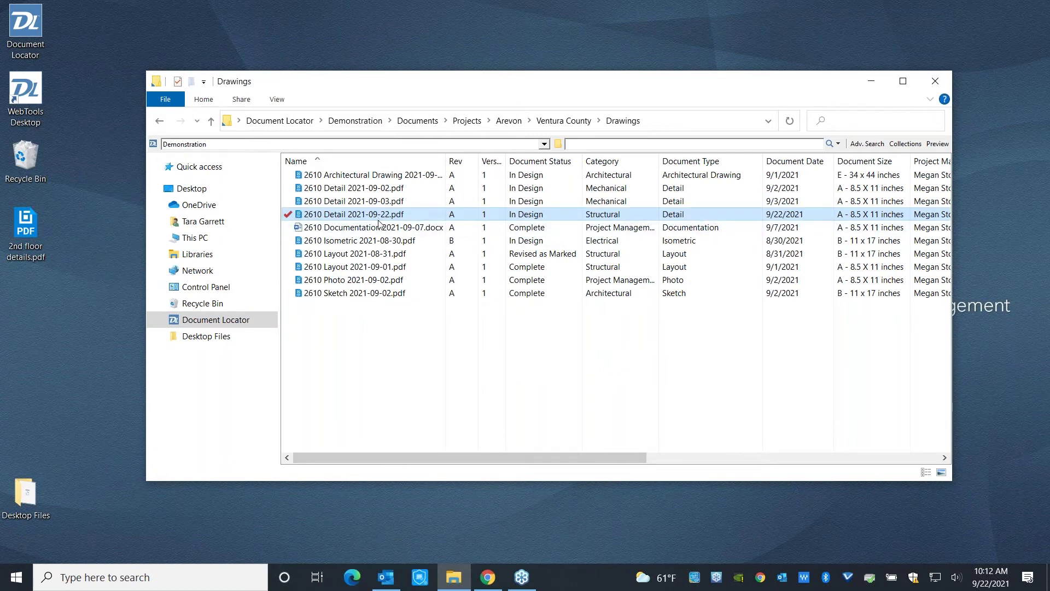
drag(360, 456, 596, 502)
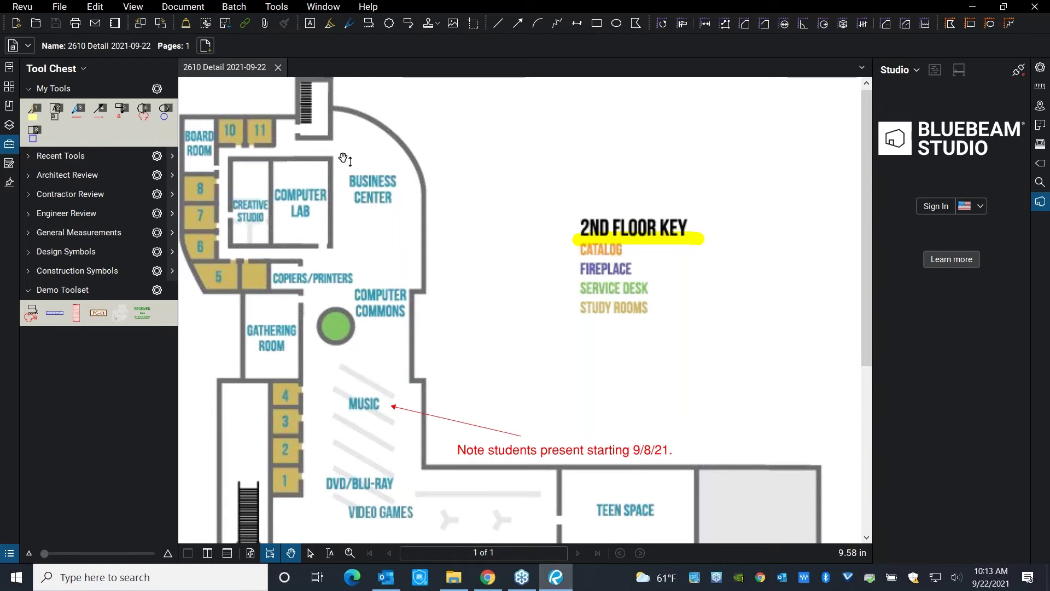
Cloud the Business Center room, place the crosswalk note above the floor key, and close the drawing.
key(c)
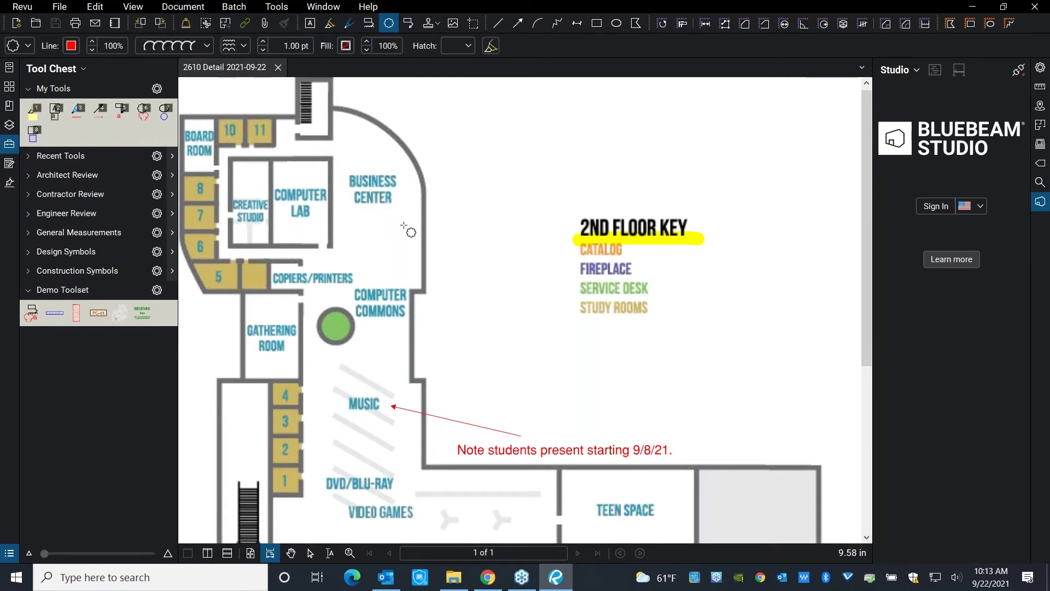
drag(405, 224, 404, 225)
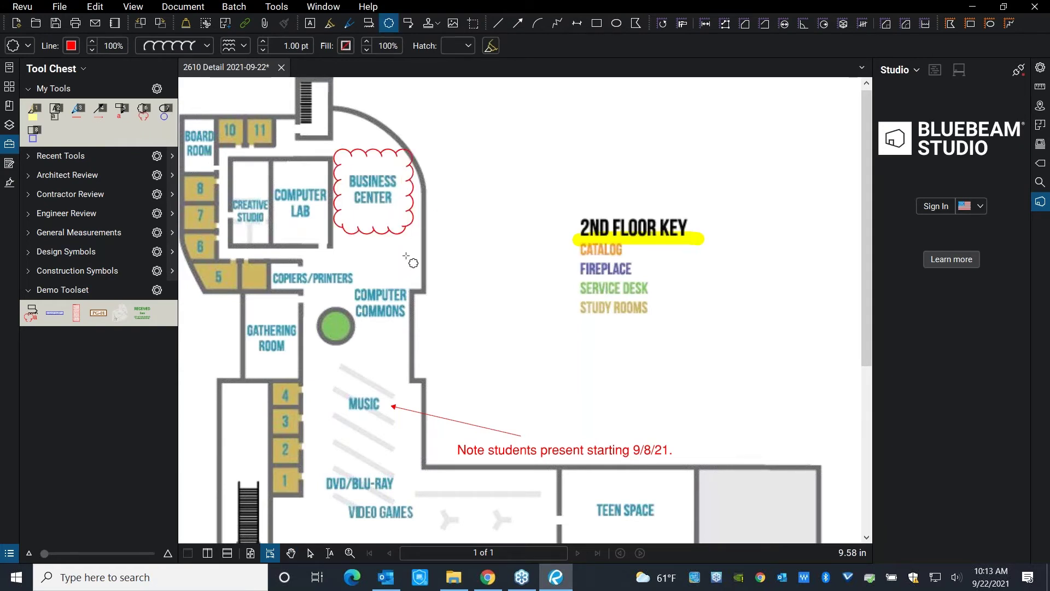
click(54, 313)
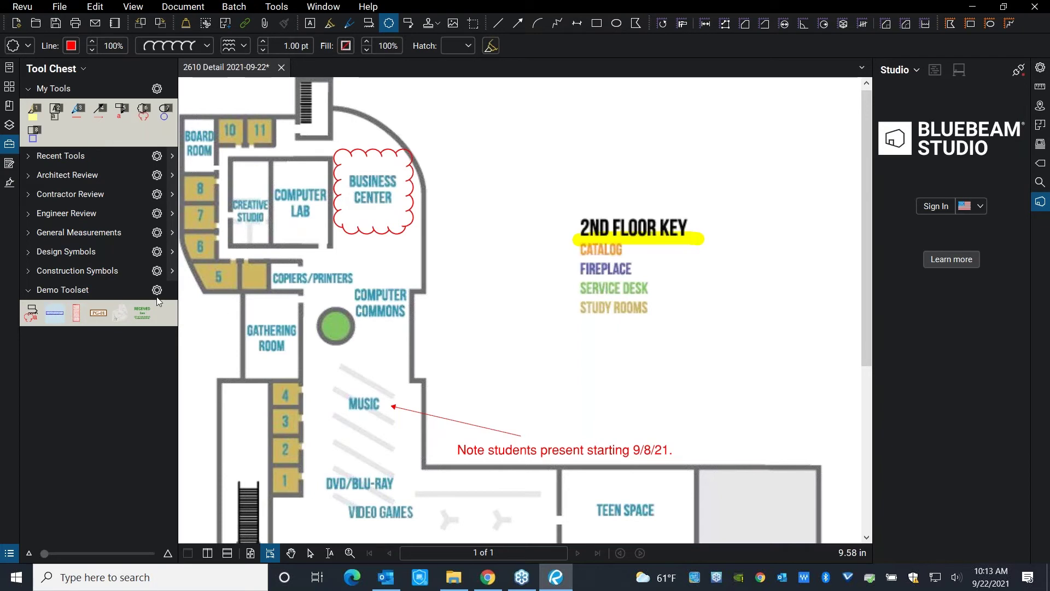
click(444, 172)
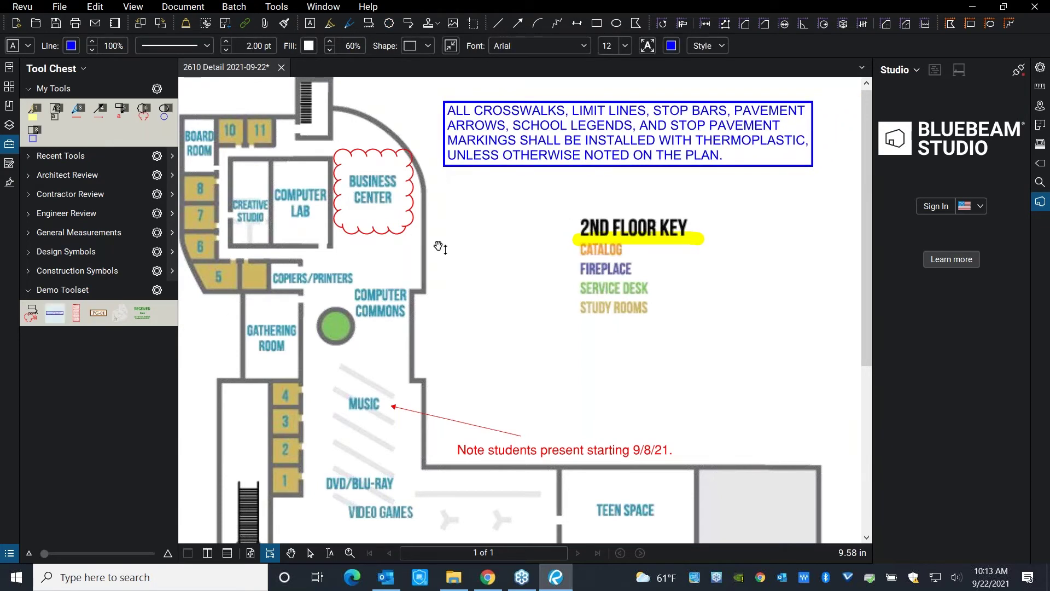
click(467, 202)
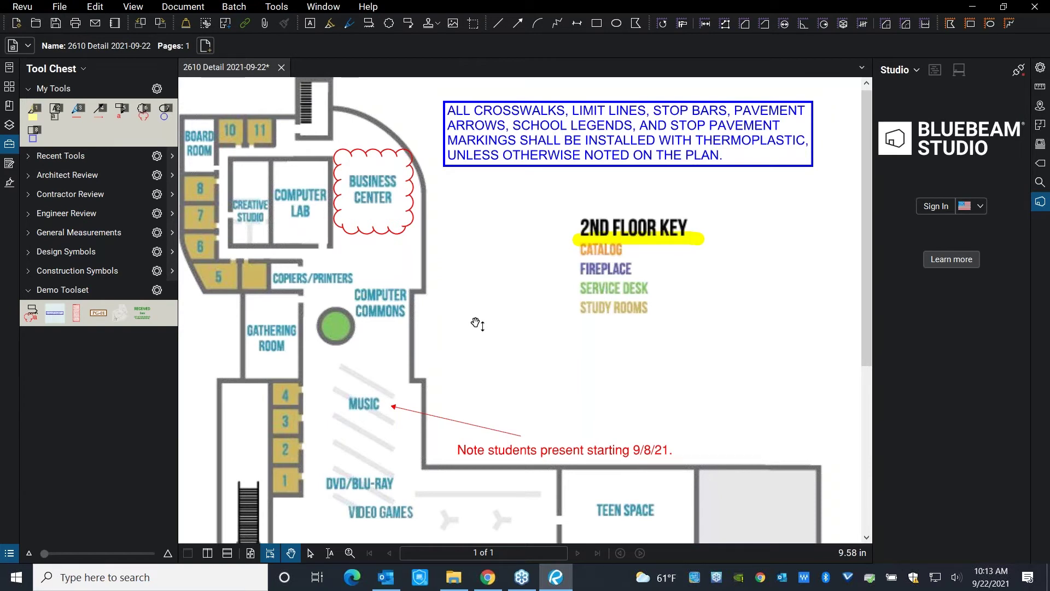
click(1034, 7)
Save the Revu markups, then check the file back in with the note 'ready for approval'.
click(554, 353)
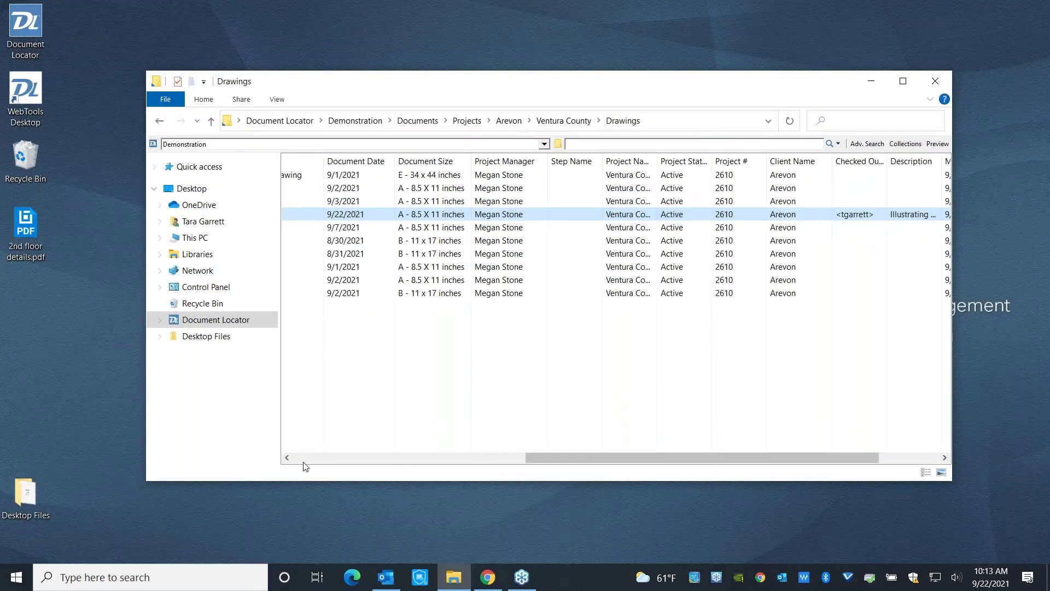
click(302, 459)
right_click(350, 218)
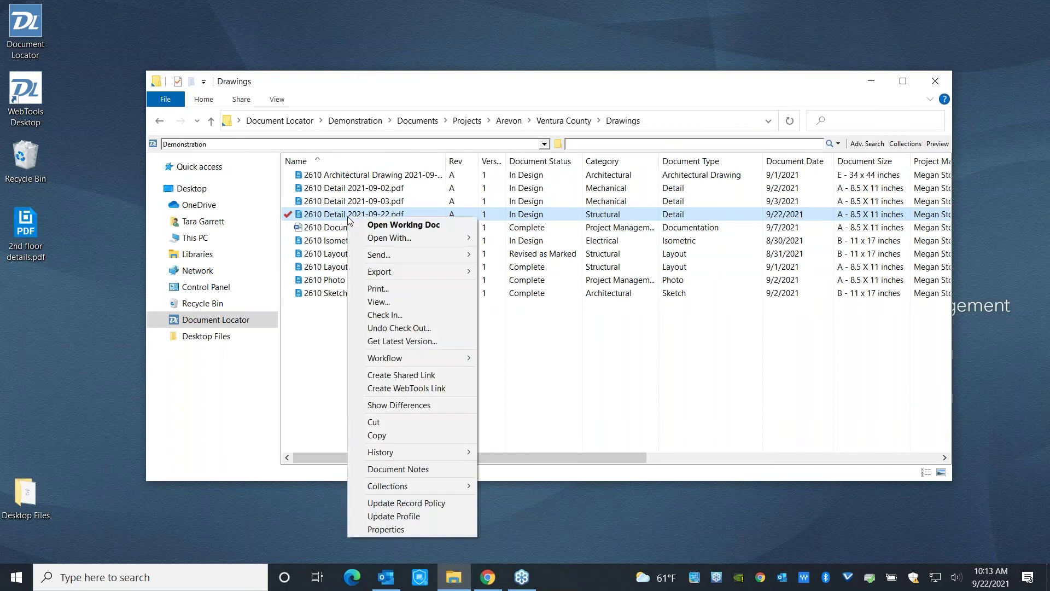
click(385, 315)
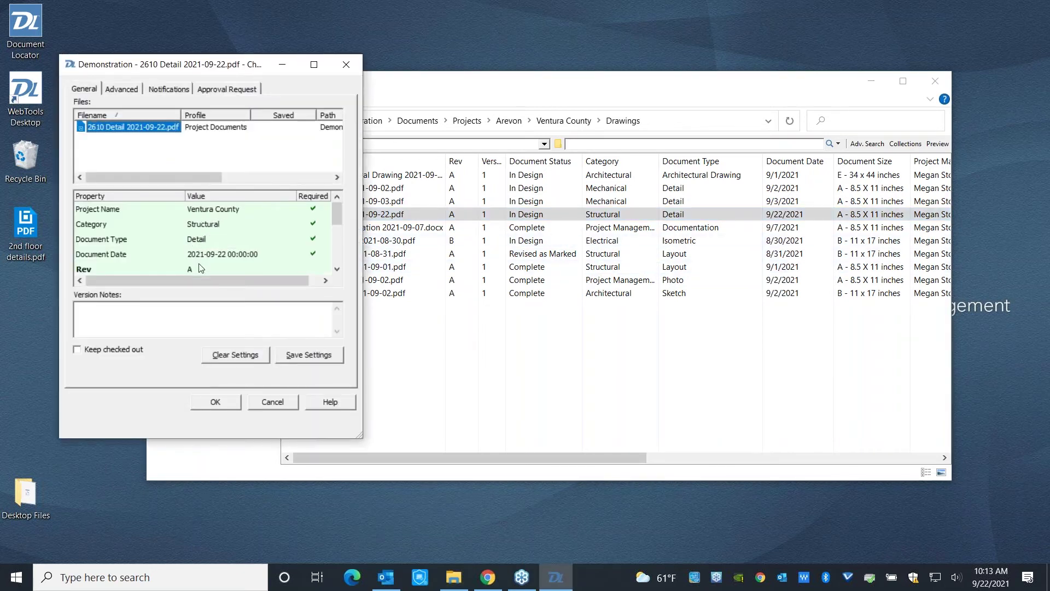
click(161, 321)
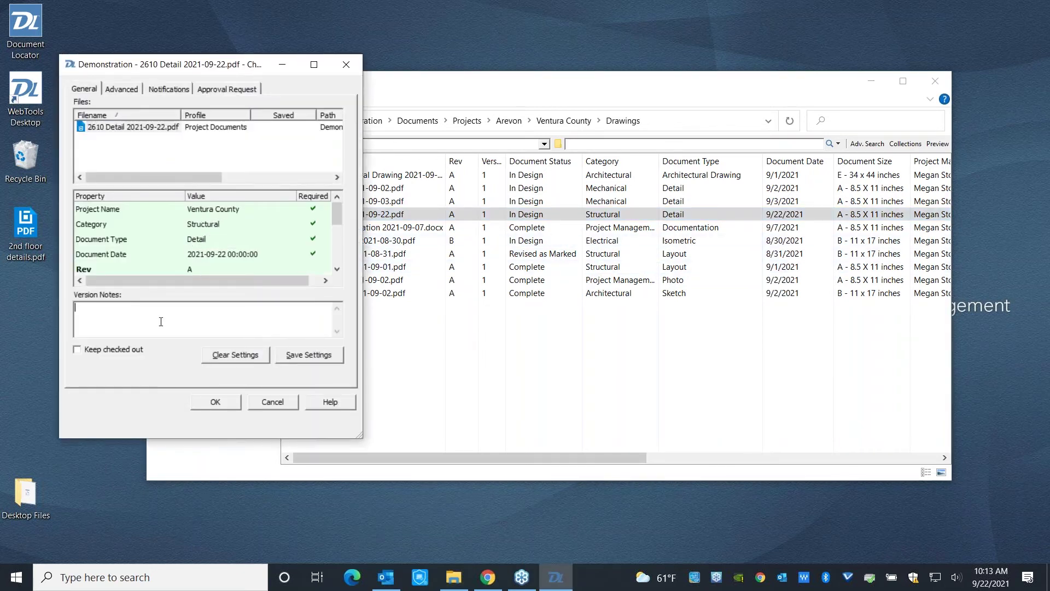
text(ready for approval)
click(221, 405)
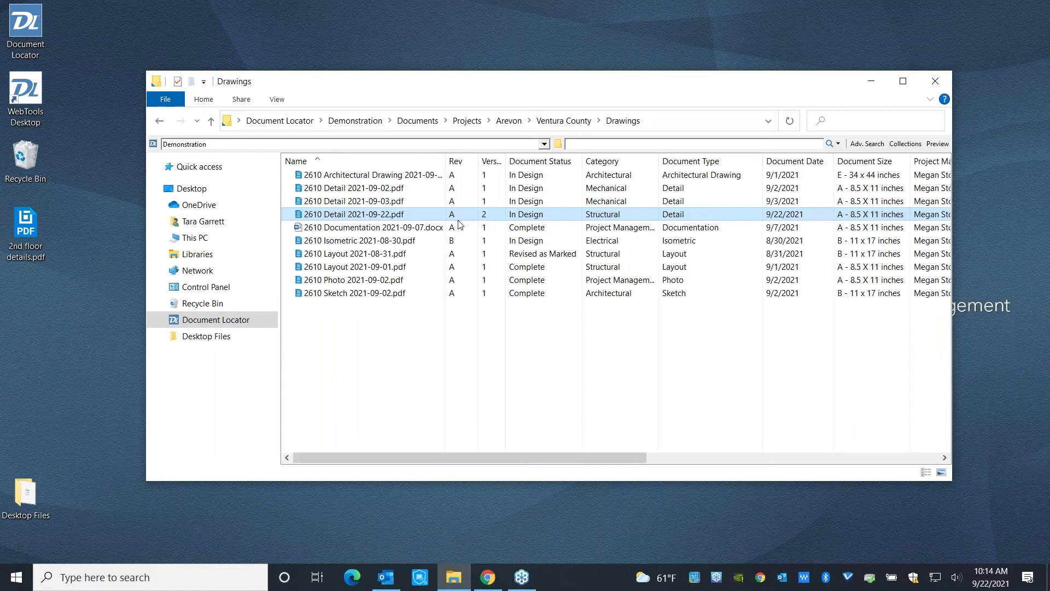
Open Version History for 2610 Detail 2021-09-22.pdf and widen the Version Notes column.
right_click(387, 219)
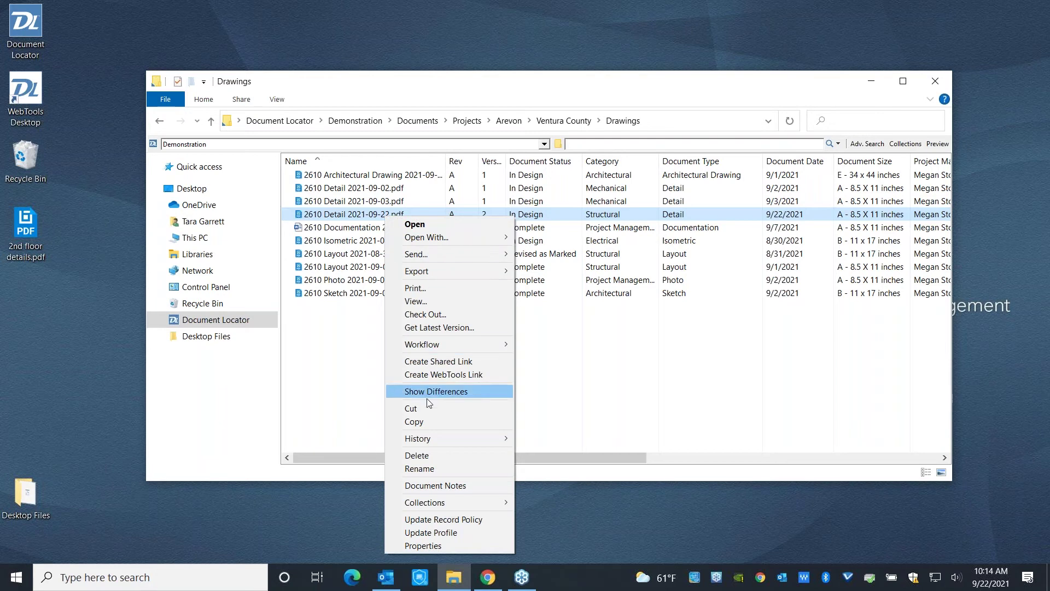
mouse_move(429, 437)
click(549, 437)
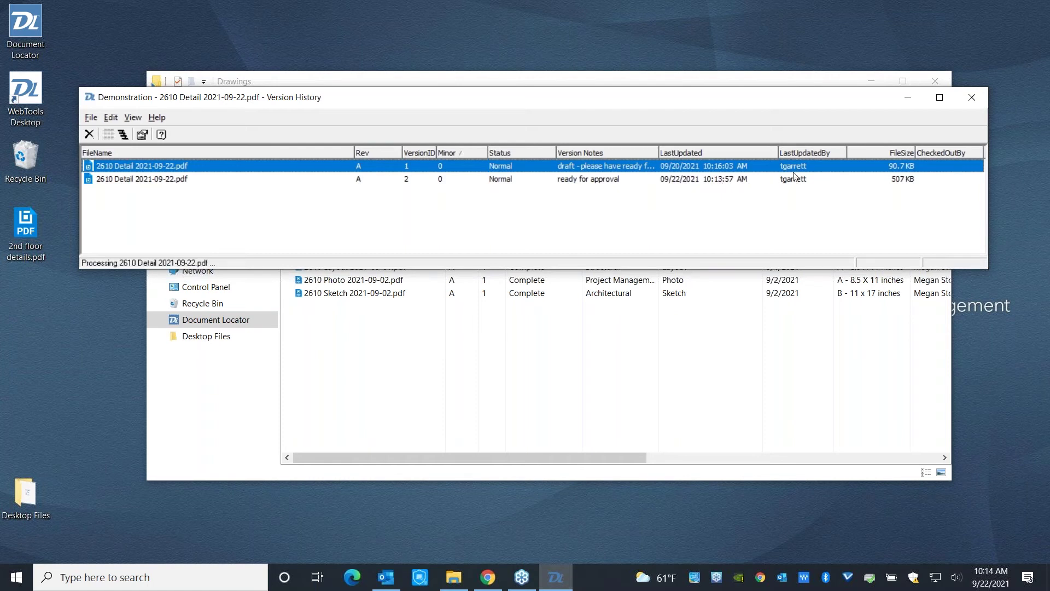
drag(659, 153, 754, 153)
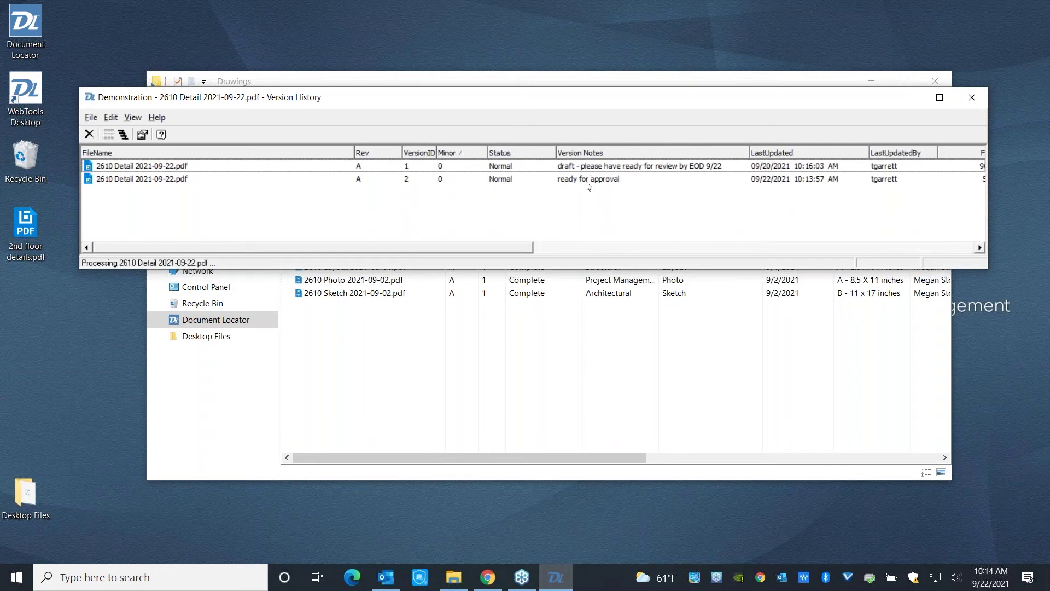
Select both versions, then bring up Promote to Latest Version for version 1.
click(155, 168)
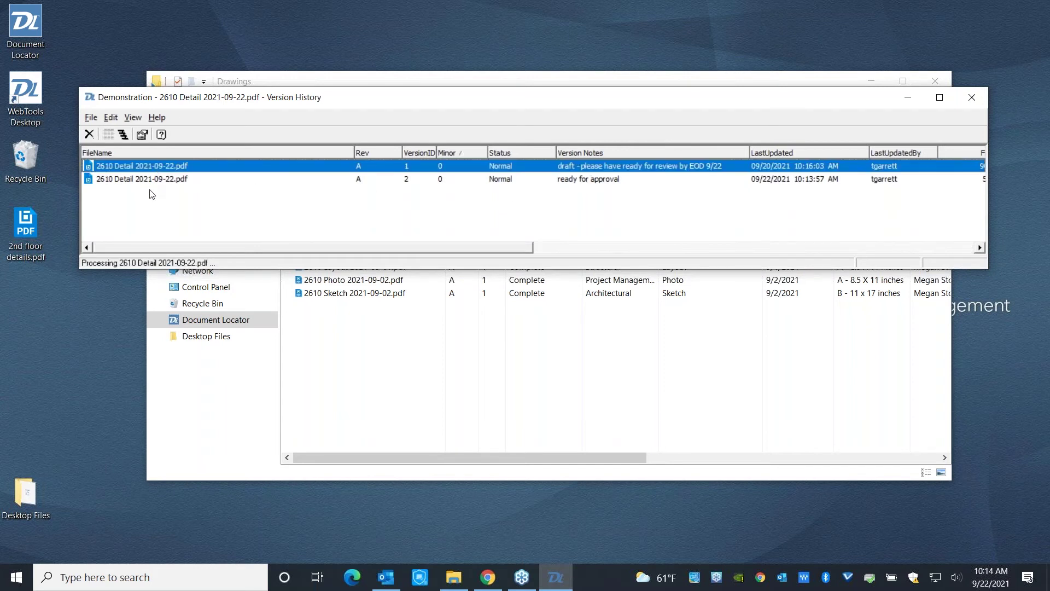
shift+click(150, 183)
right_click(151, 185)
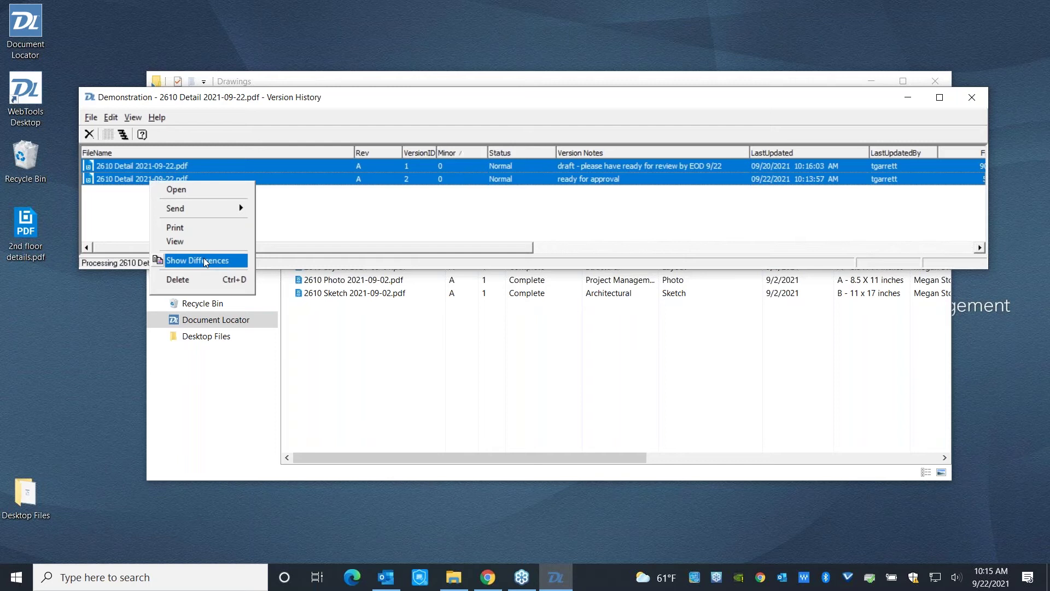
click(205, 261)
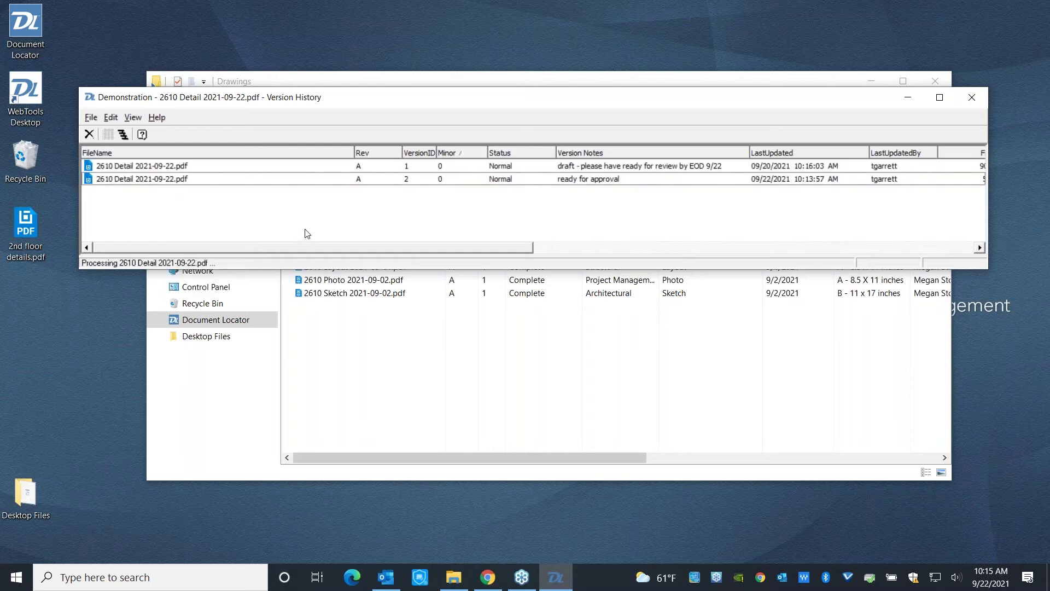
click(133, 167)
right_click(133, 167)
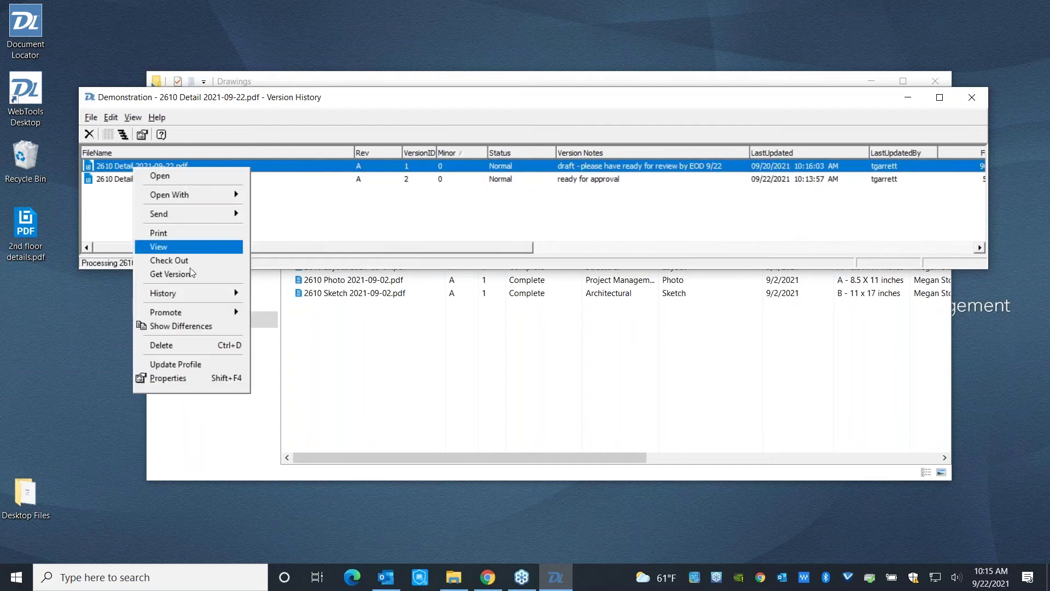
mouse_move(203, 315)
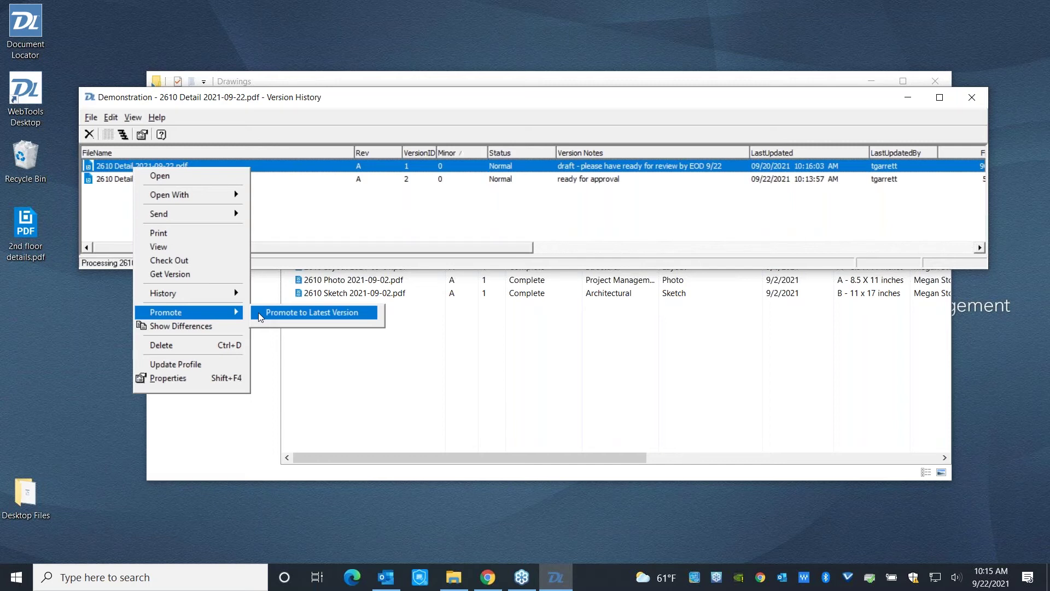
Close the Drawings window and browse Demonstration > Documents > Projects > Arevon > Ventura County > Drawings to 2610 Detail 2021-09-22.pdf.
click(435, 345)
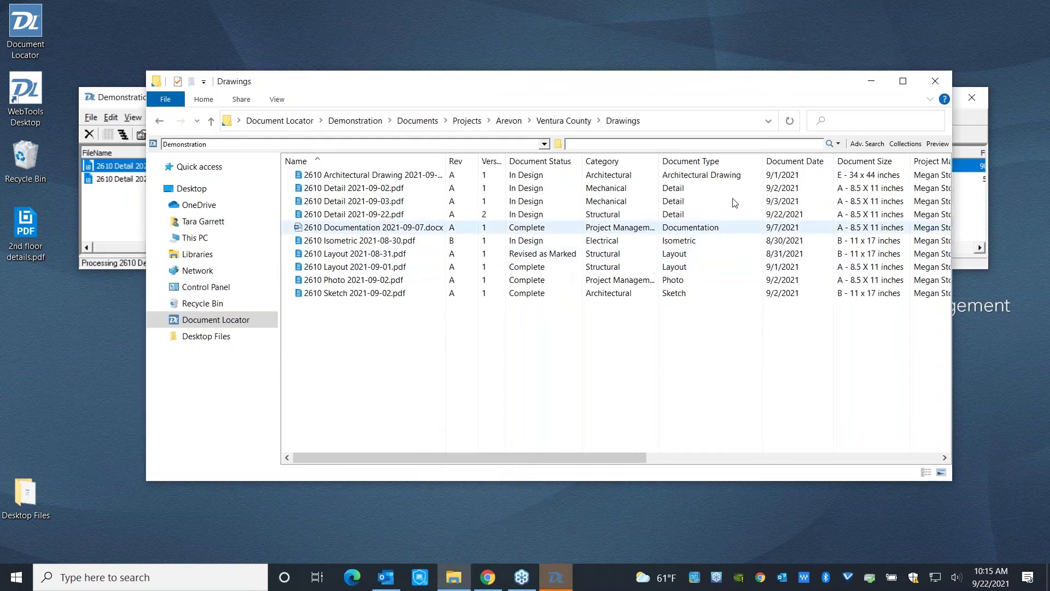
click(935, 81)
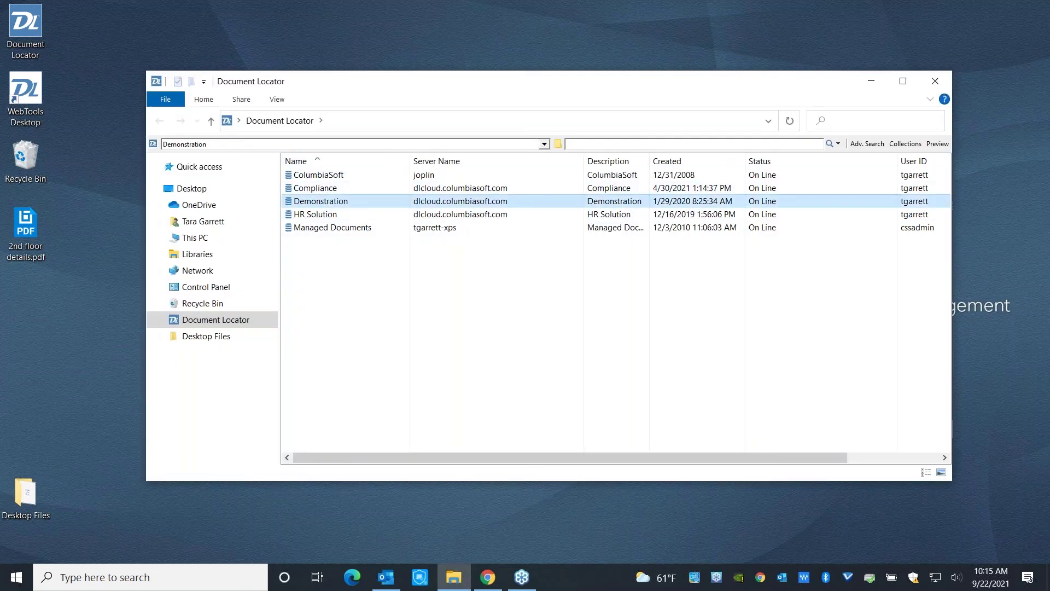
double_click(314, 202)
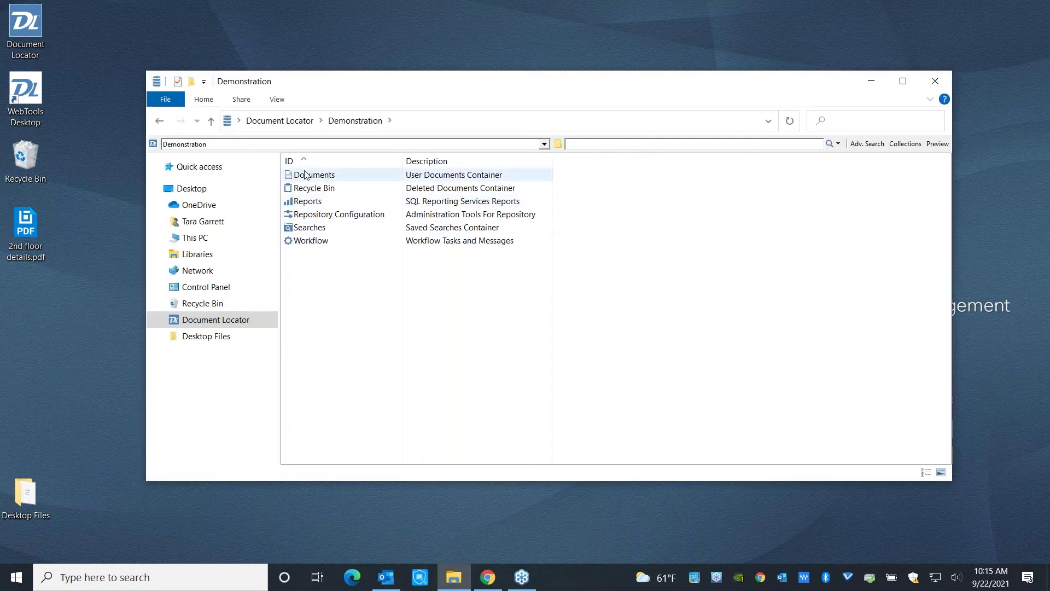
double_click(306, 176)
double_click(309, 227)
click(311, 176)
double_click(311, 176)
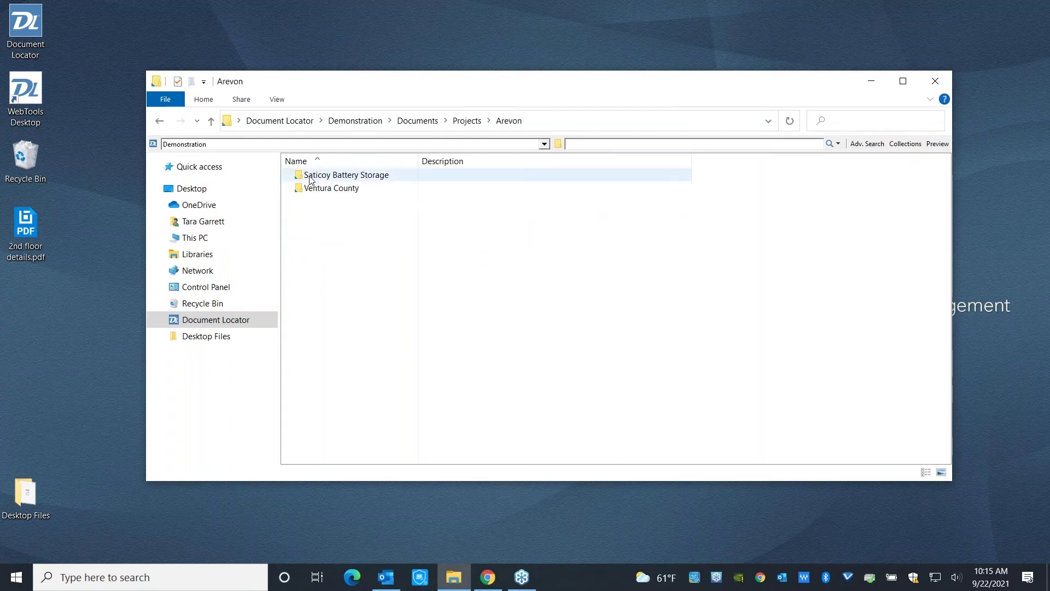
double_click(311, 188)
double_click(310, 216)
click(331, 216)
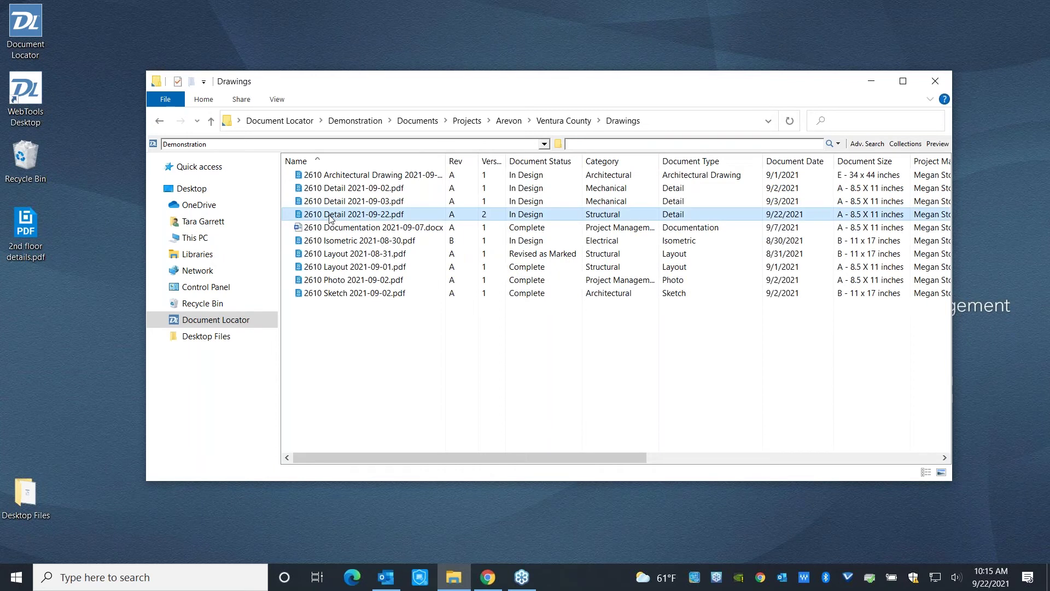
Request a workflow on 2610 Detail 2021-09-22.pdf and start the Quick Approval Workflow route.
right_click(331, 216)
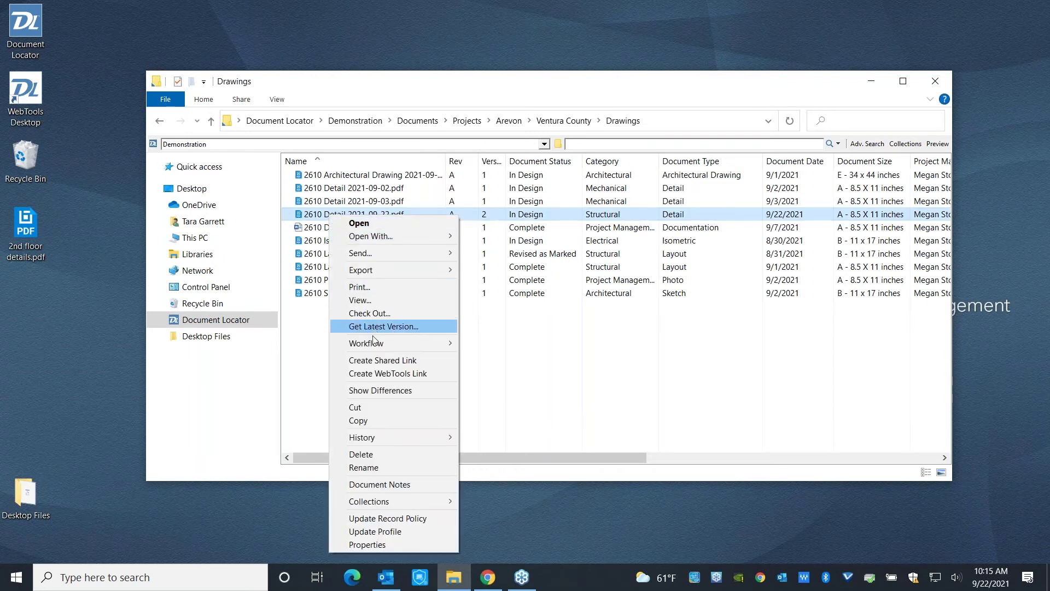
mouse_move(374, 341)
click(514, 343)
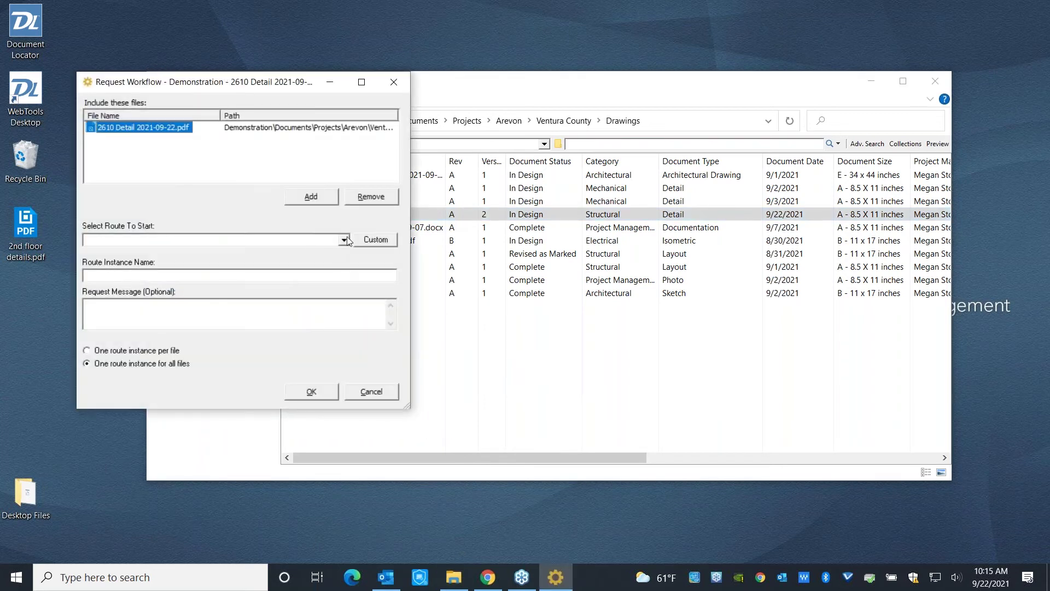
click(345, 240)
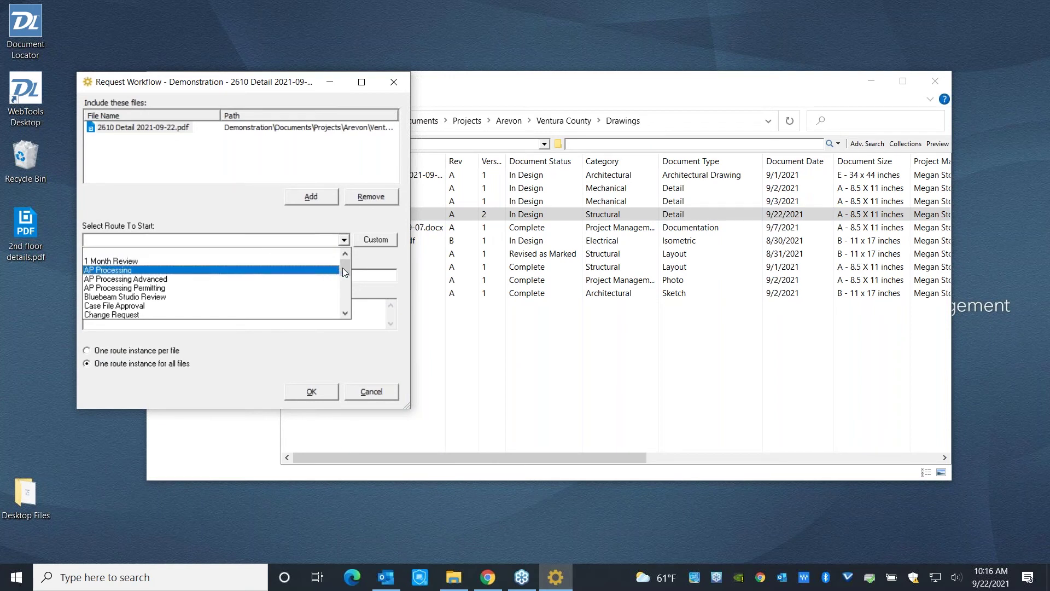
drag(343, 271, 343, 299)
click(134, 299)
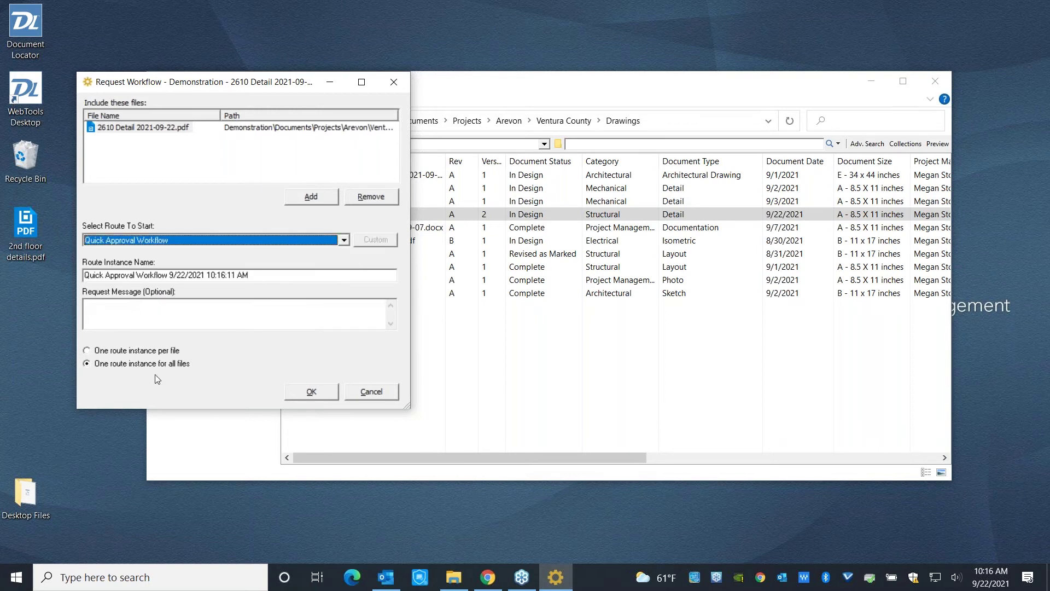
click(314, 392)
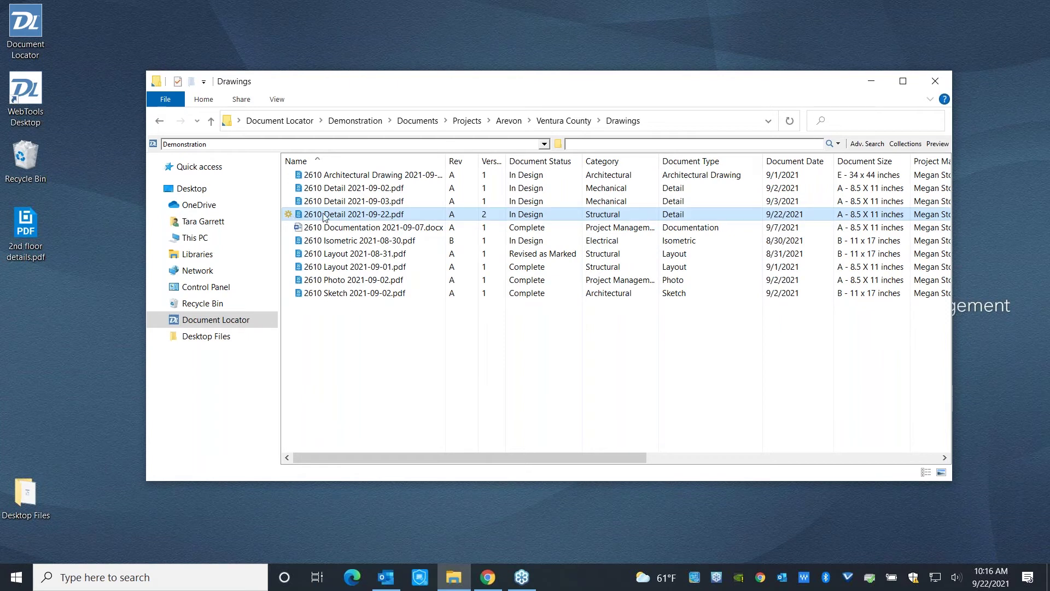
click(938, 143)
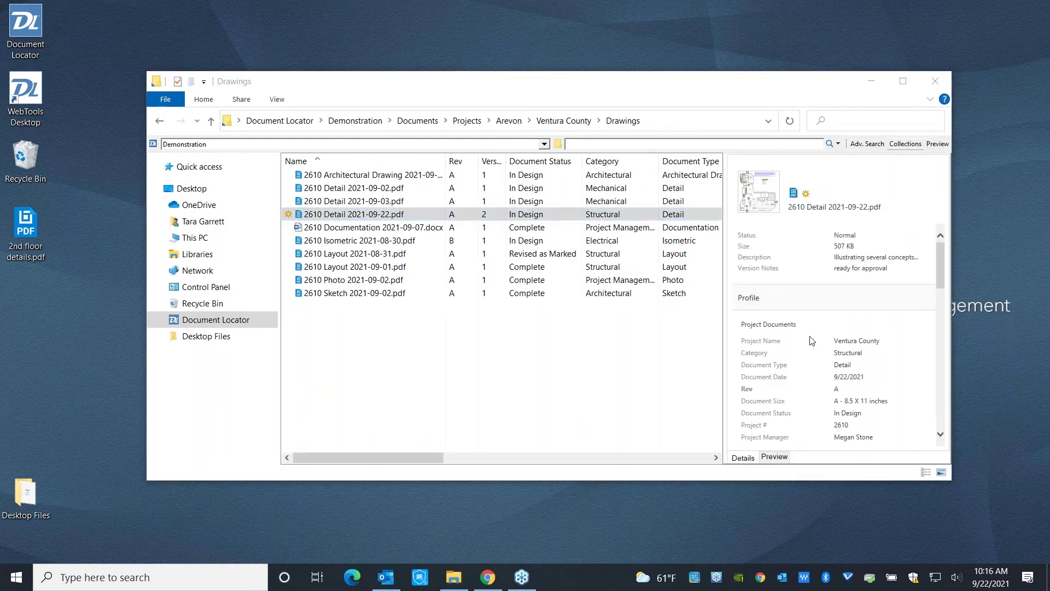
scroll(808, 339, down, 3)
scroll(809, 339, down, 4)
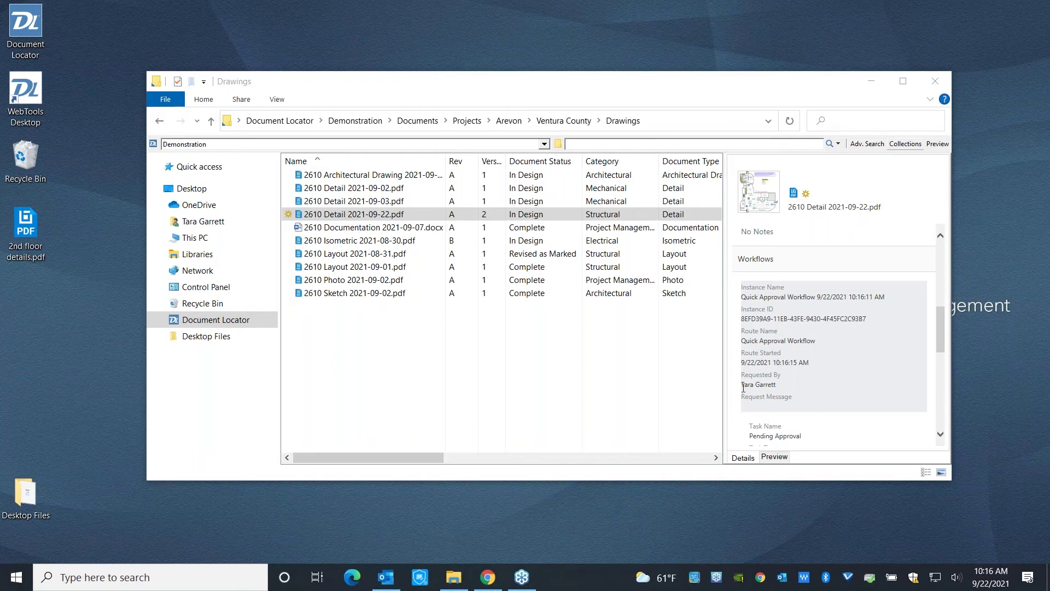
click(938, 145)
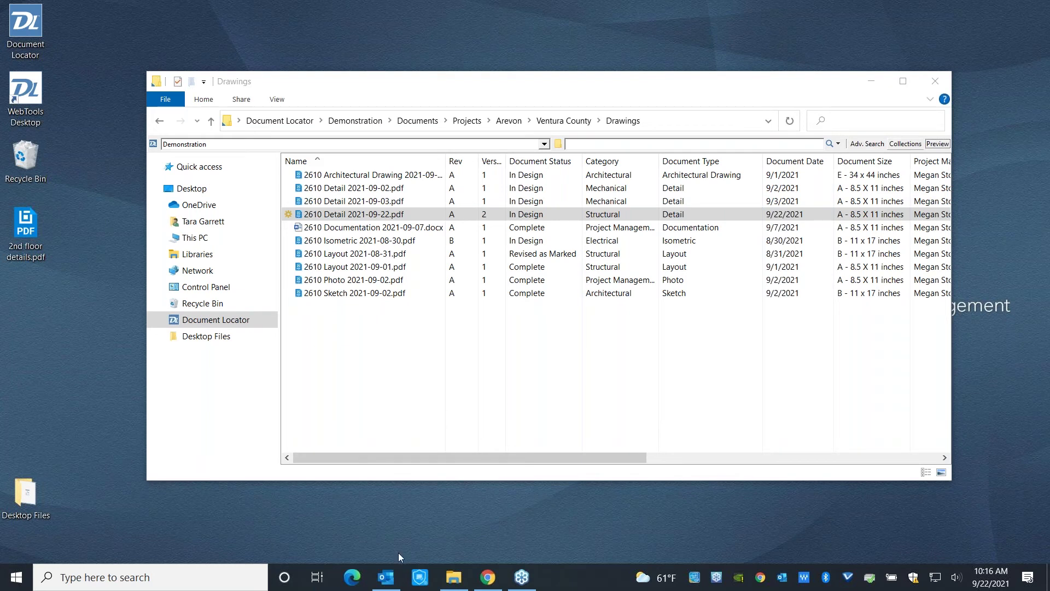
Open the Notify Users.dlnk attachment from the Workflow Approval Request email, then delete the email.
click(387, 578)
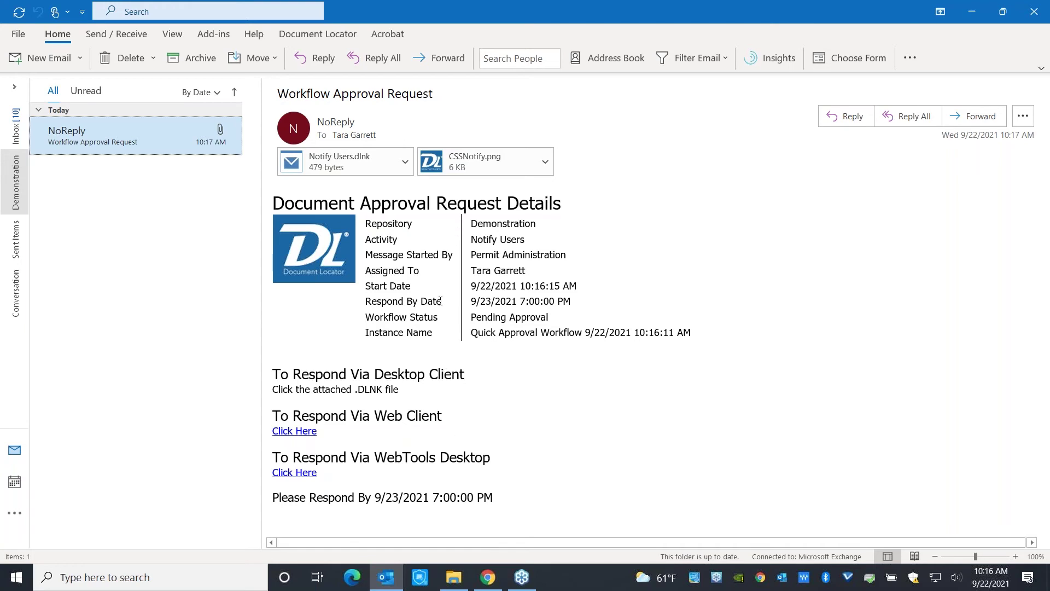
click(404, 162)
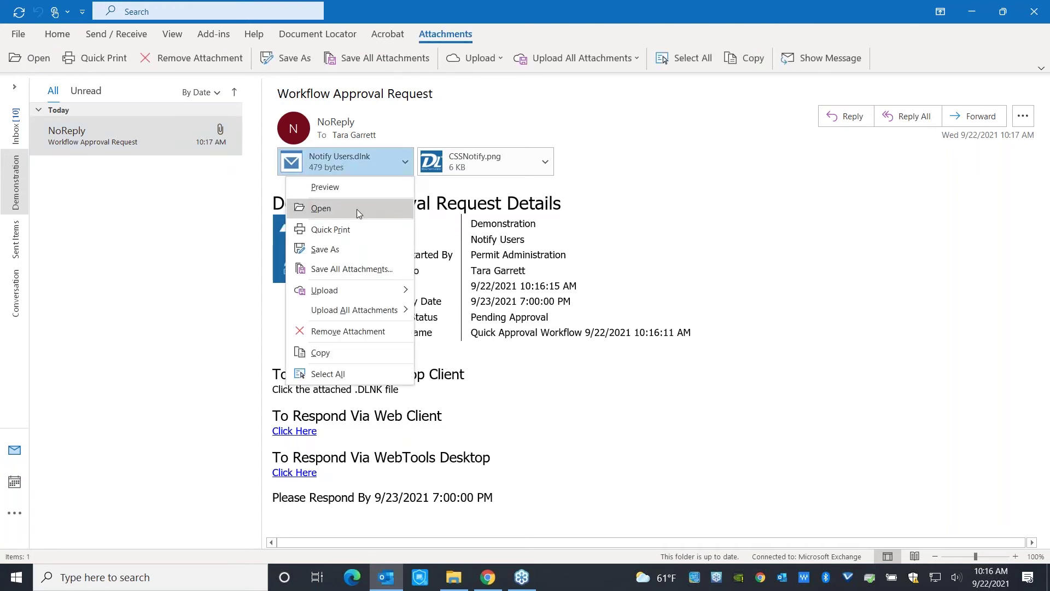
click(356, 210)
click(462, 321)
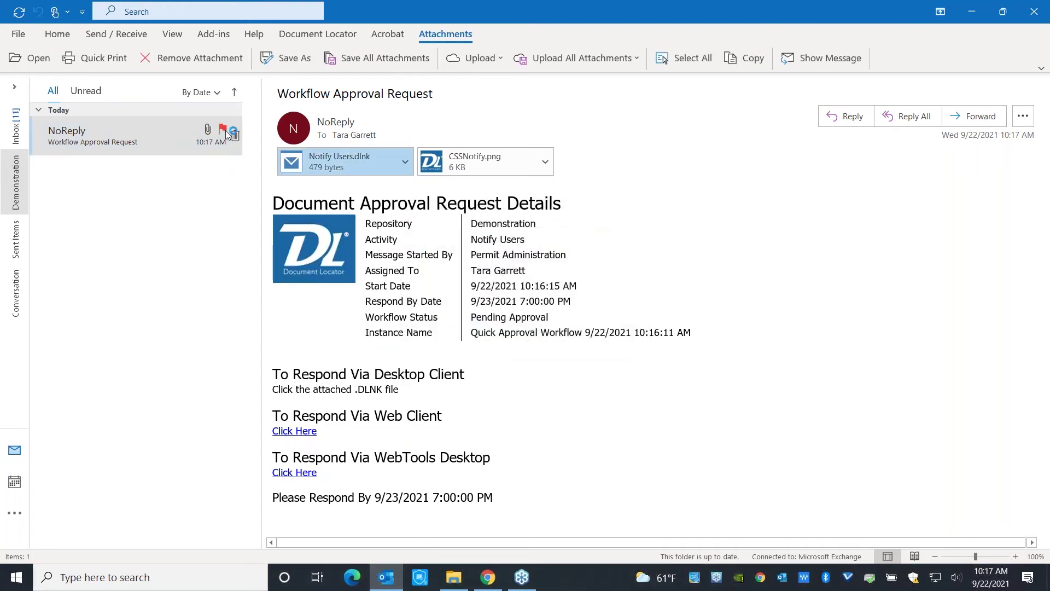
click(235, 137)
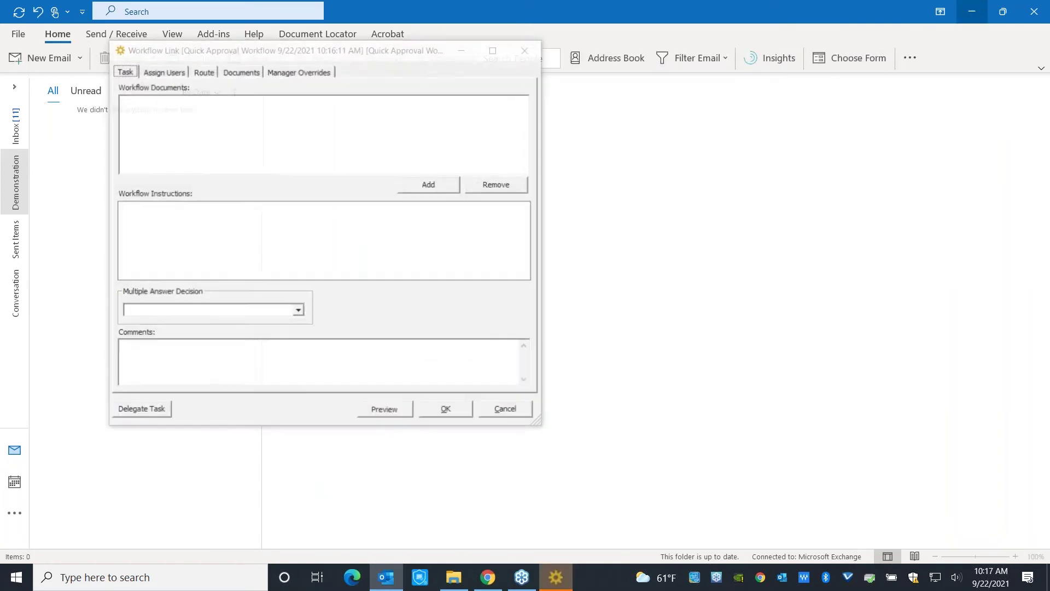
Inspect the workflow document's actions and the Manager Overrides options of the approval task.
click(971, 11)
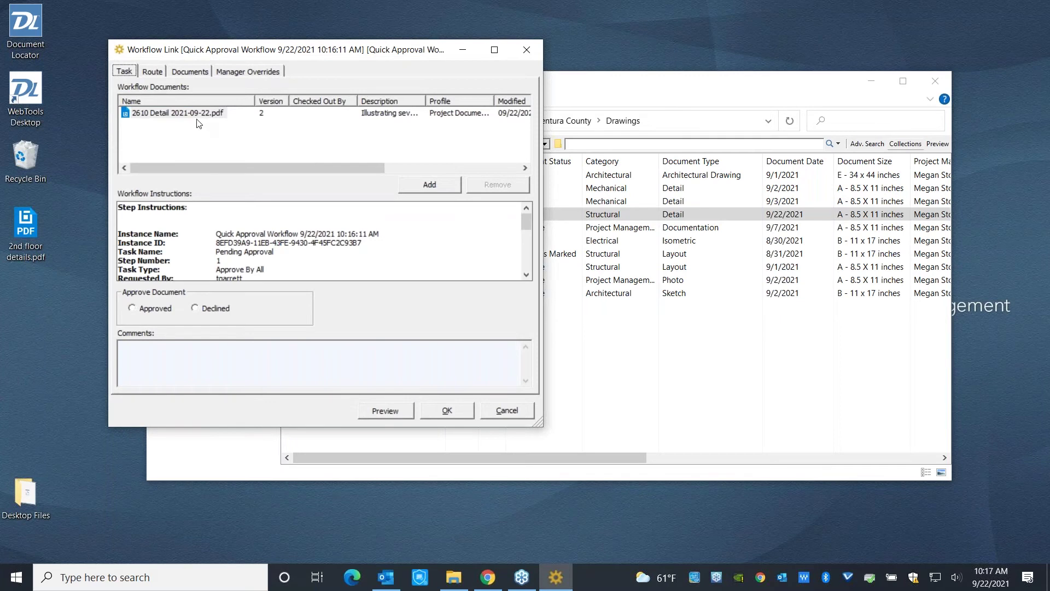
click(173, 117)
right_click(173, 117)
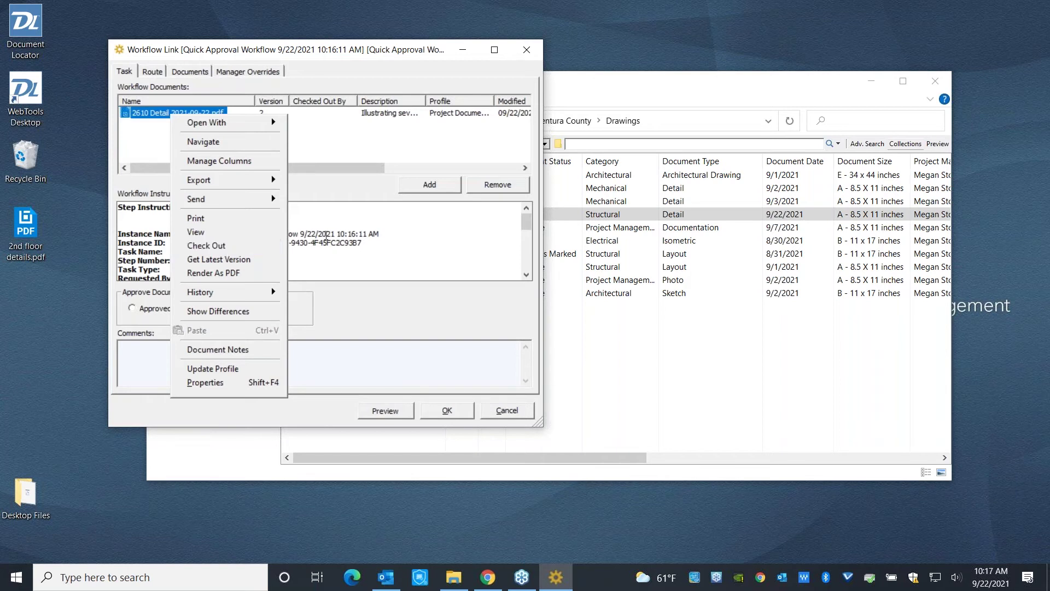
click(87, 310)
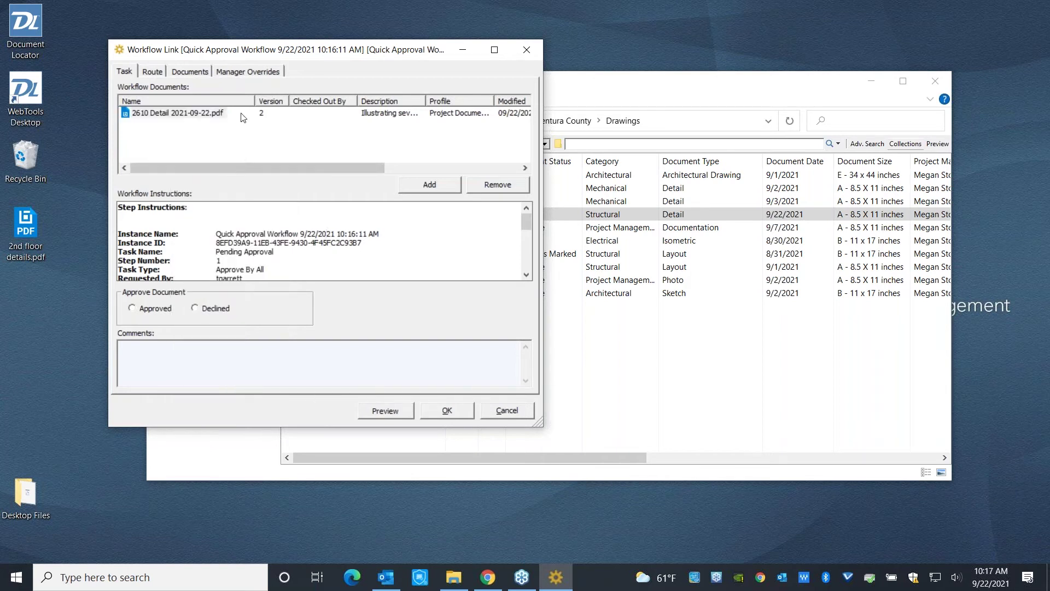
click(245, 71)
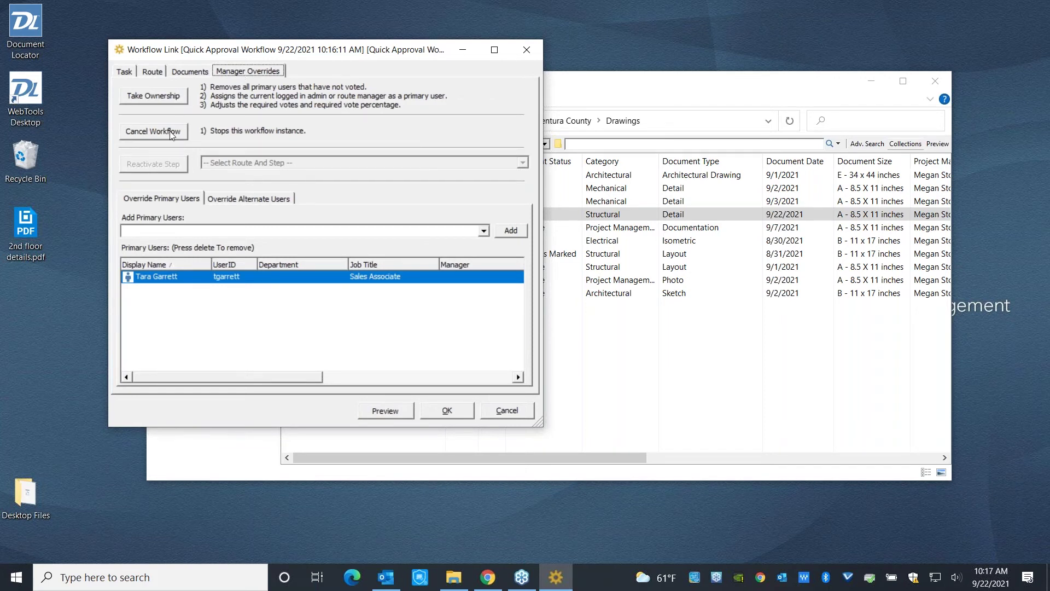
click(130, 73)
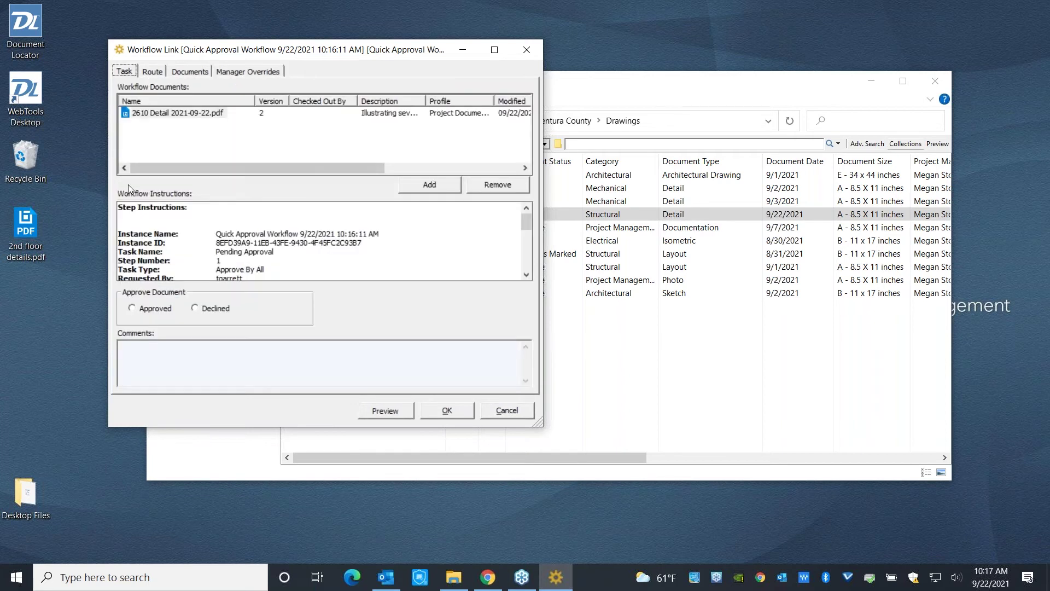
Mark the document Approved with the comment 'Looks great!' and the approver's initials, and submit.
click(187, 115)
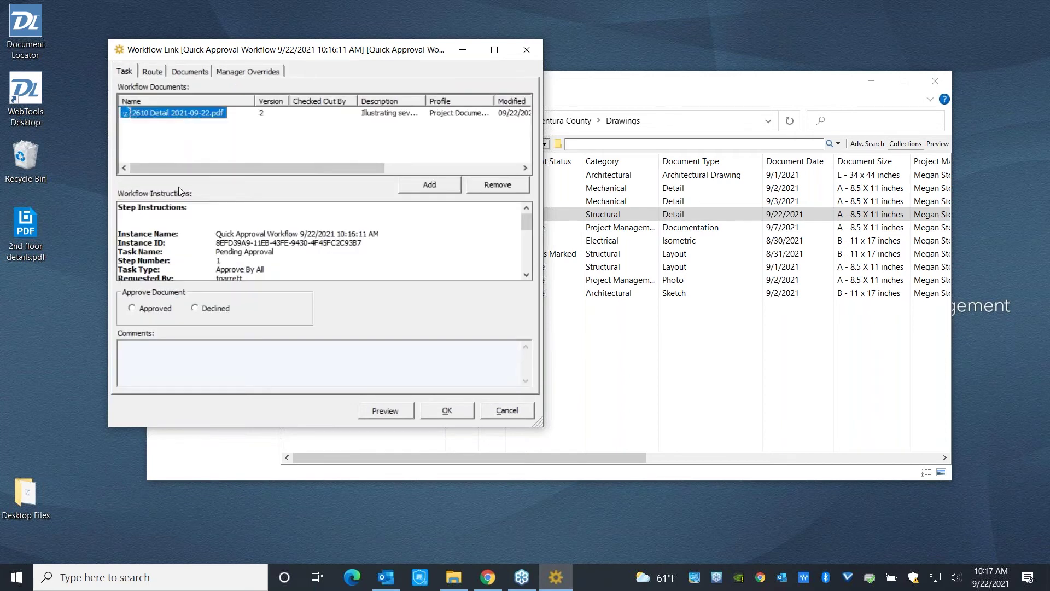
click(132, 309)
click(153, 358)
text(Looks great! --TG)
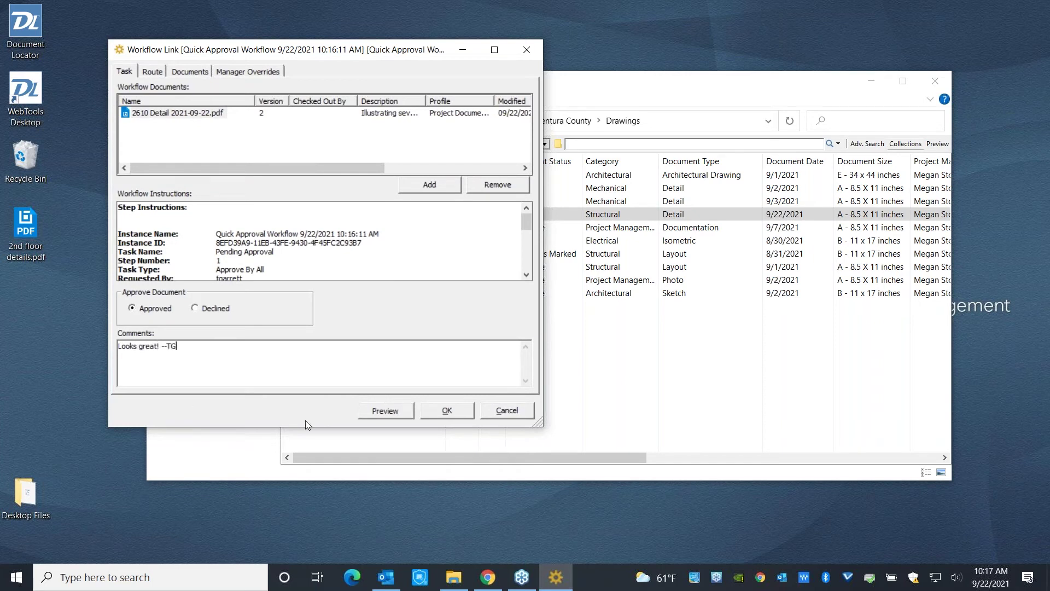
click(436, 411)
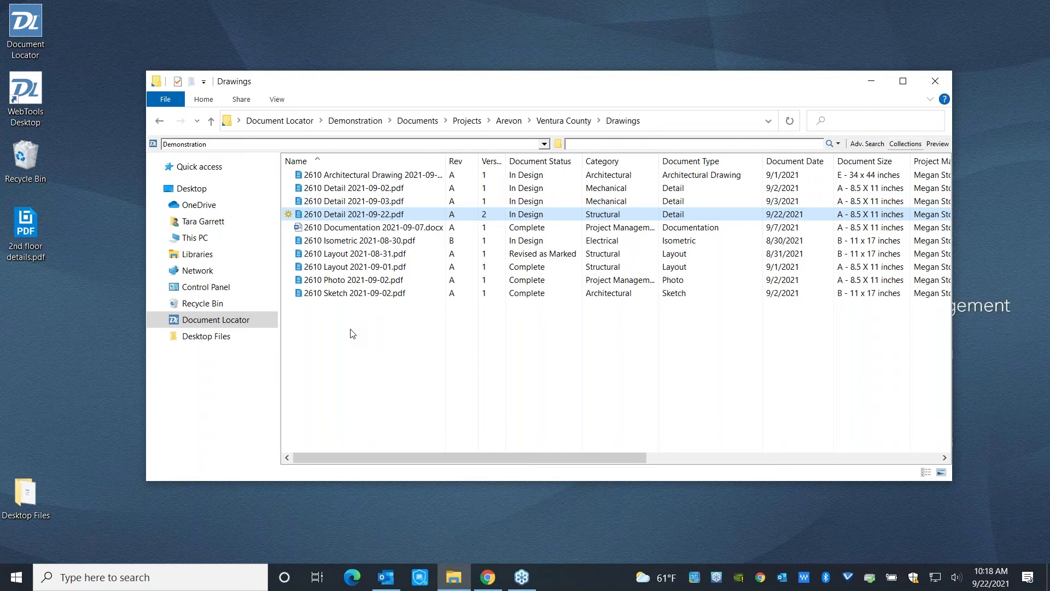
Delete the NoReply Workflow Approved email from Outlook's Demonstration folder.
click(393, 581)
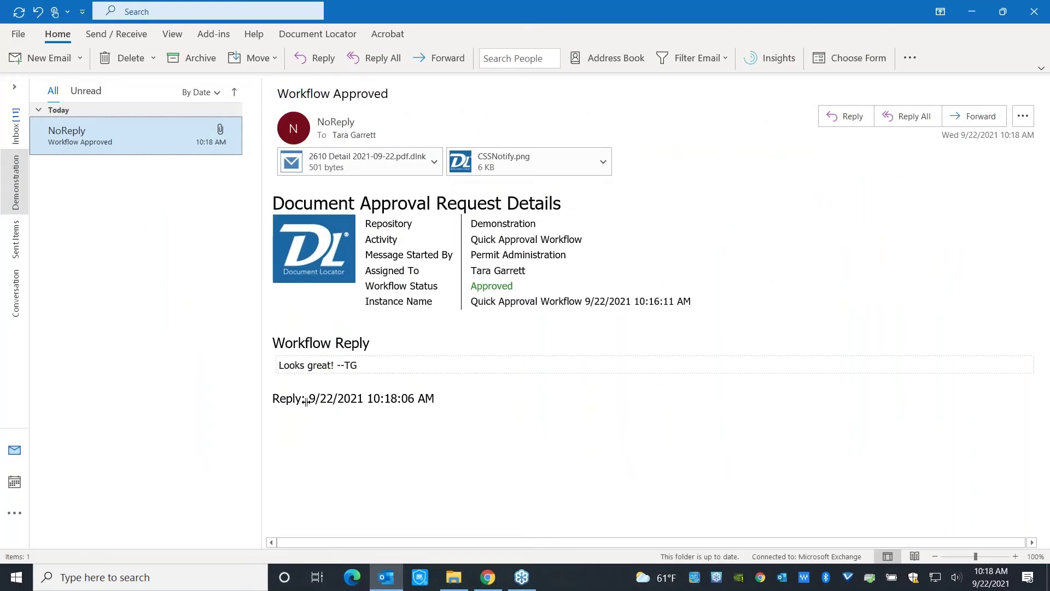
click(289, 364)
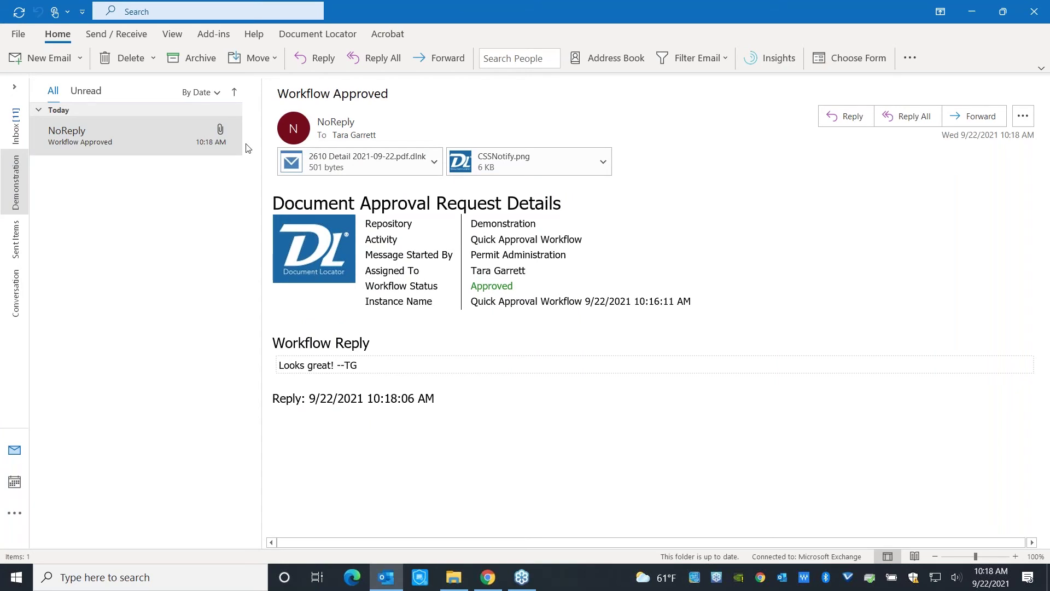
mouse_move(235, 141)
click(235, 136)
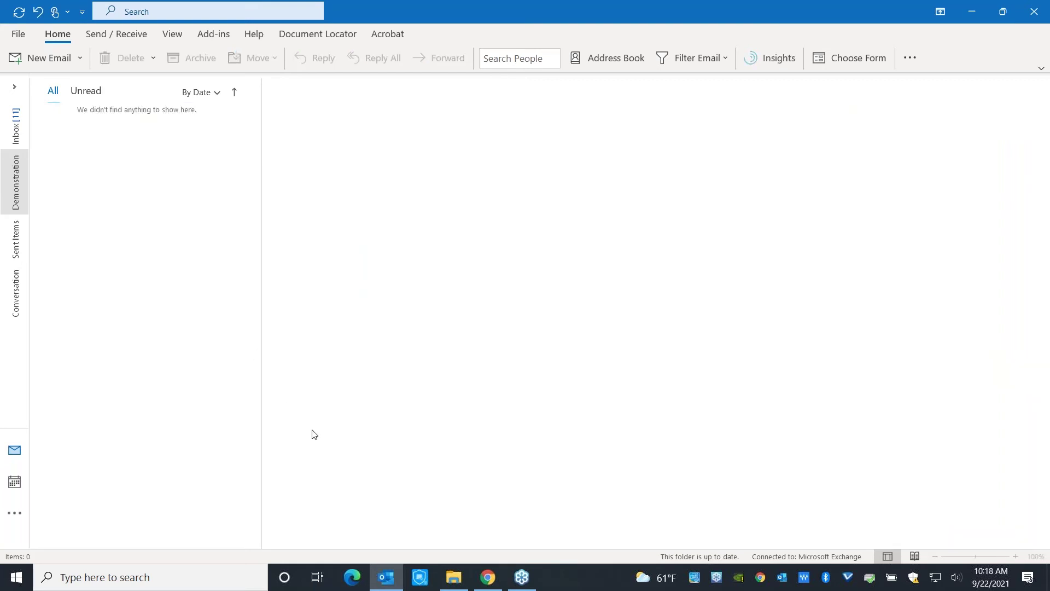
Send the 'DLWN: delayed construction 9/22 - 9/27' Gmail draft and minimize Chrome.
click(488, 577)
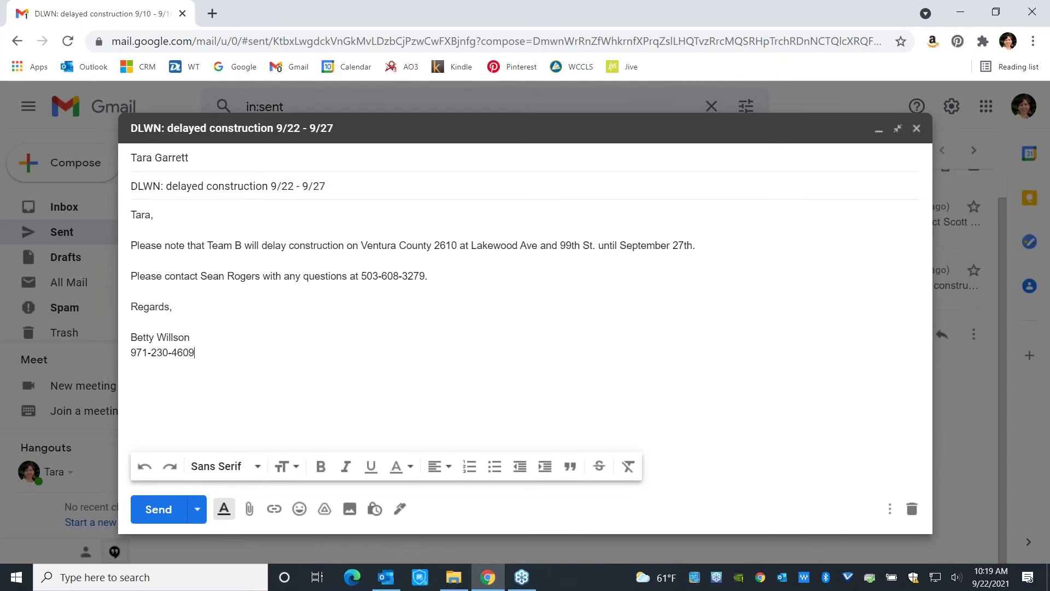
click(156, 514)
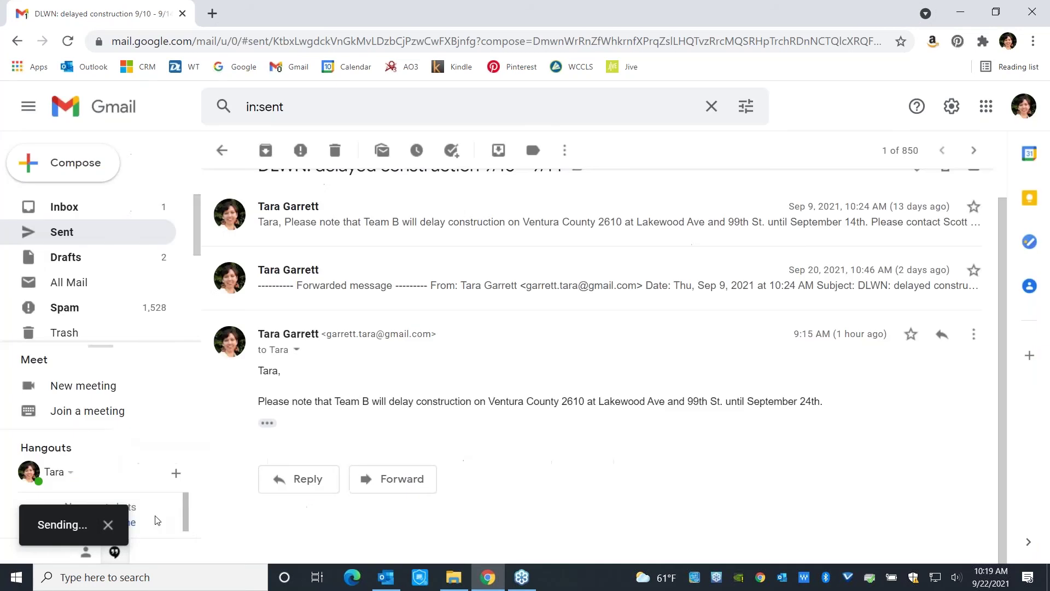
click(960, 17)
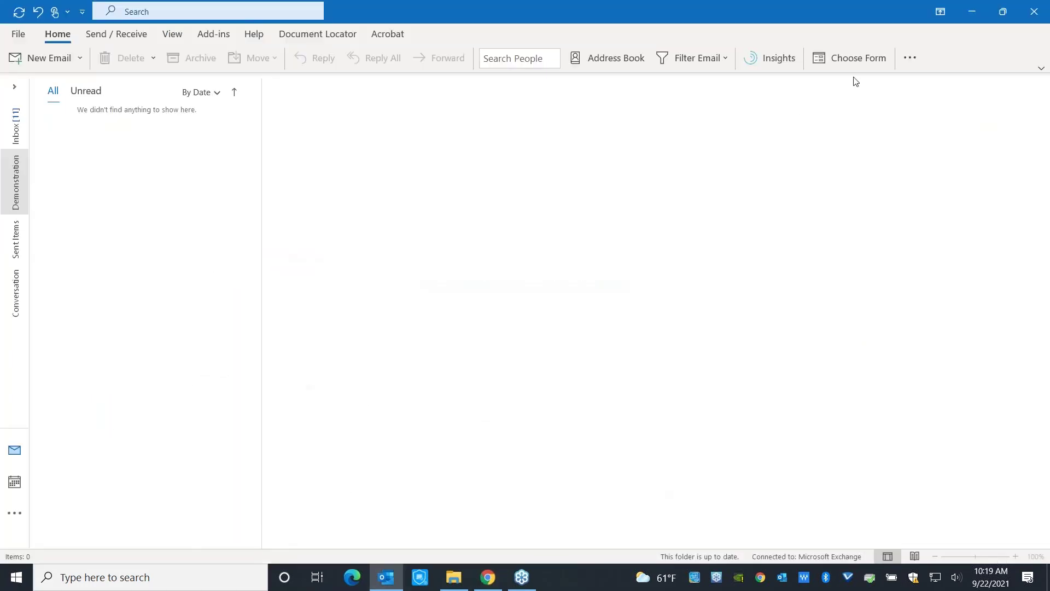
Navigate from the Arevon folder into Ventura County > Communications.
click(973, 14)
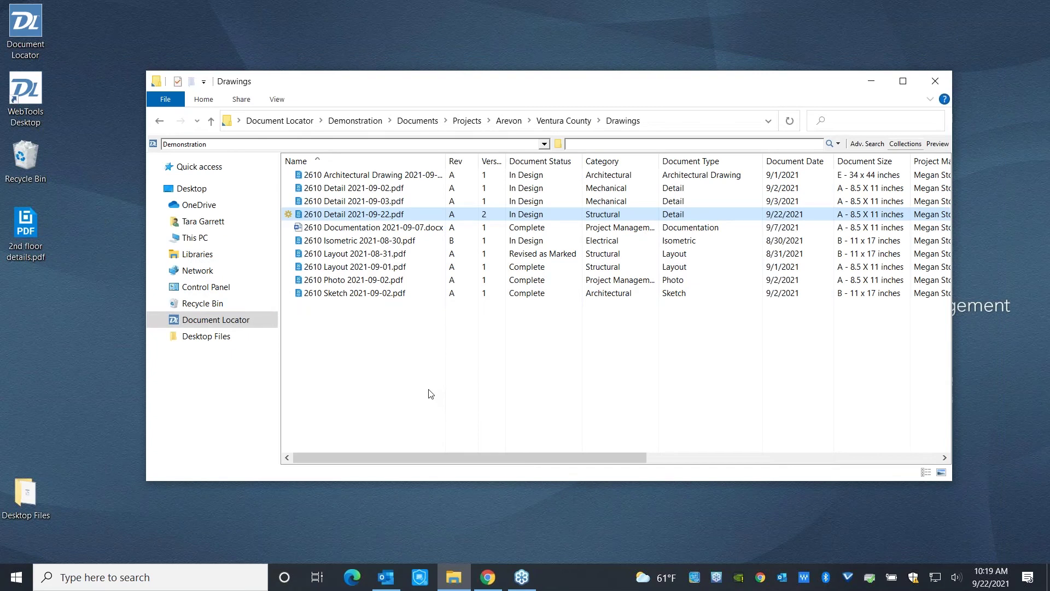
click(508, 125)
double_click(334, 187)
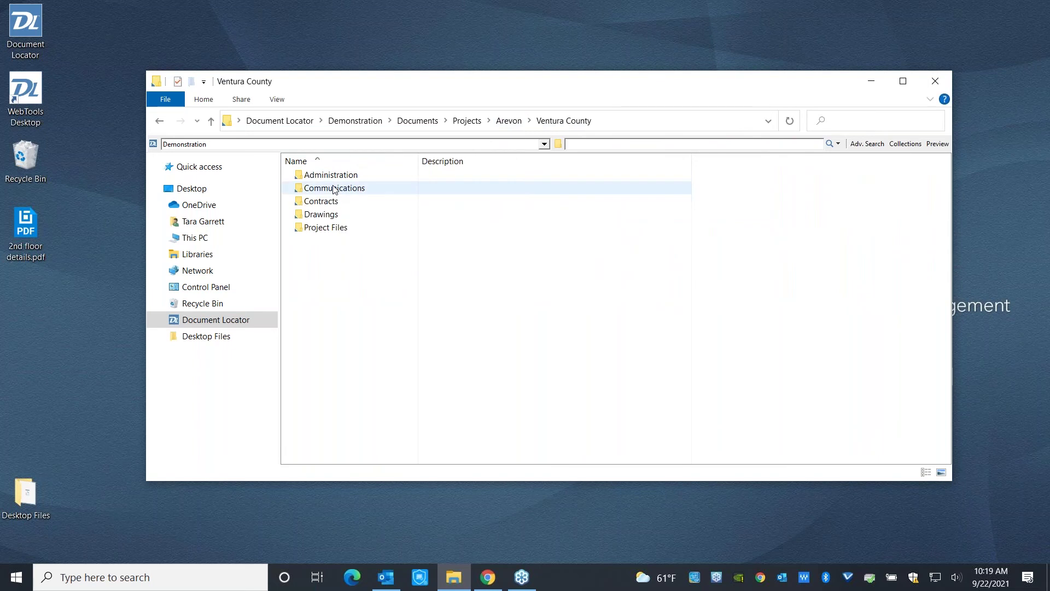
double_click(335, 189)
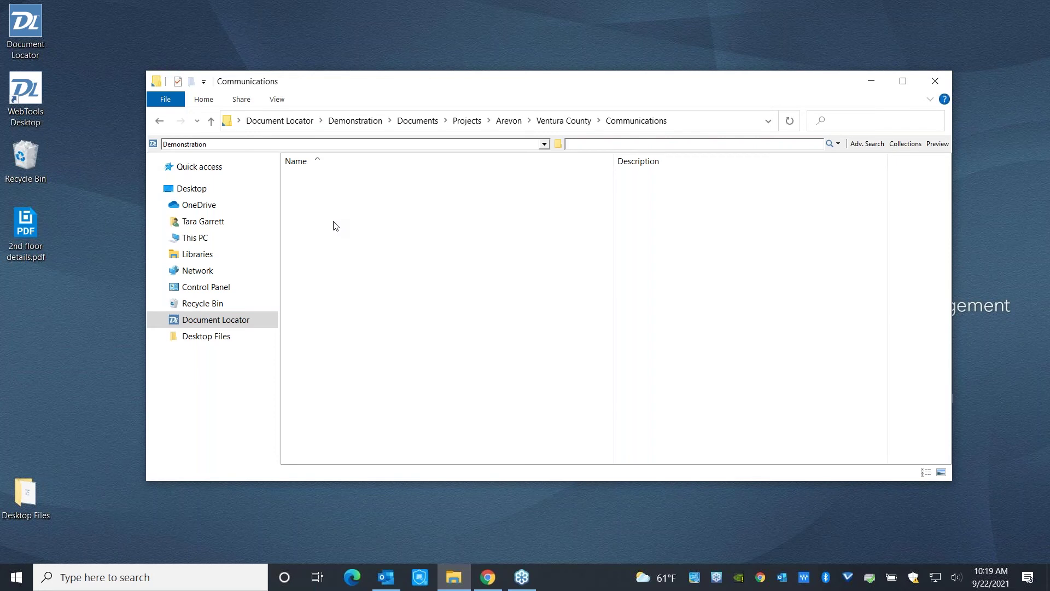
Move the delayed construction 9/22 - 9/27 email into Ventura County's Communications folder.
click(383, 583)
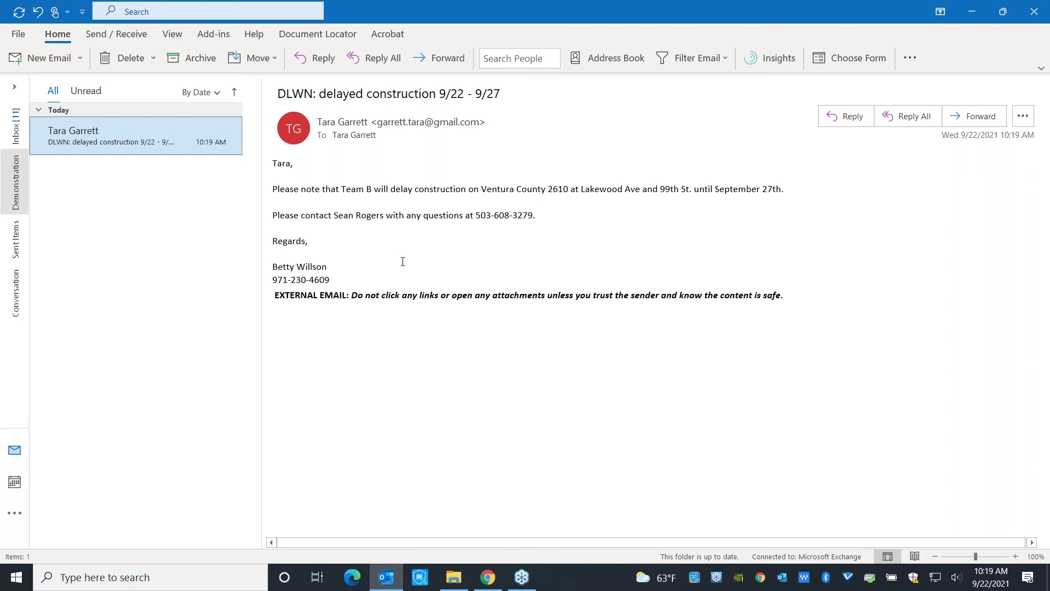
click(980, 12)
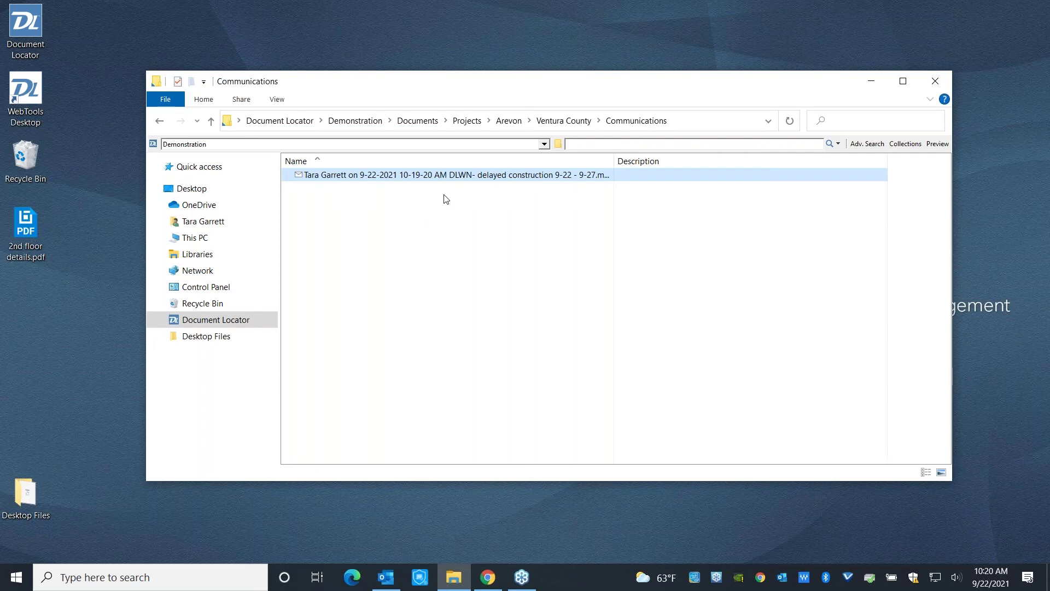
Search the repository for 'detail', then refine with '2610' and 'students'.
click(579, 143)
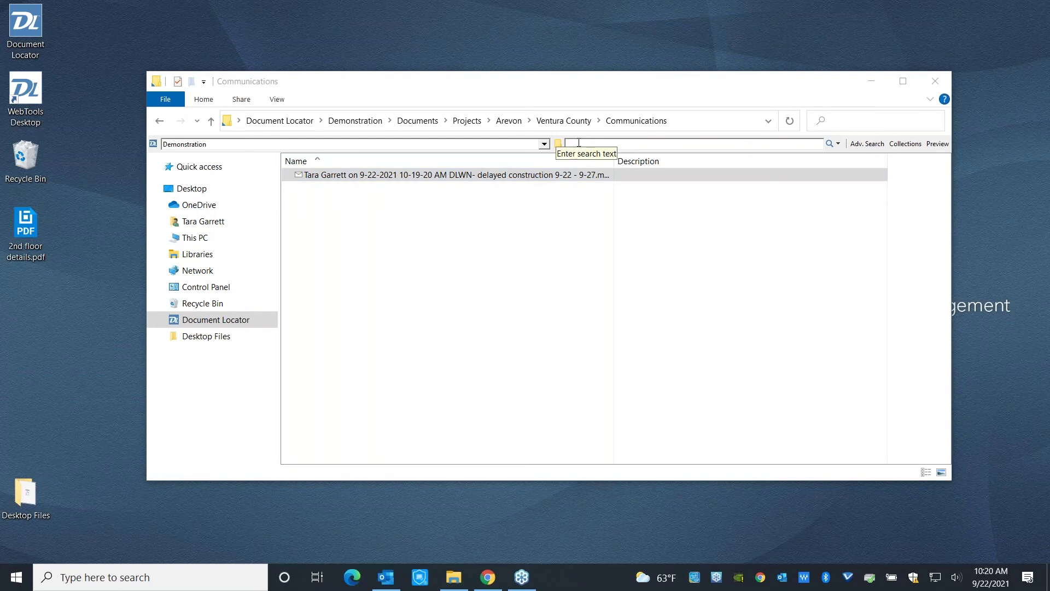
click(838, 144)
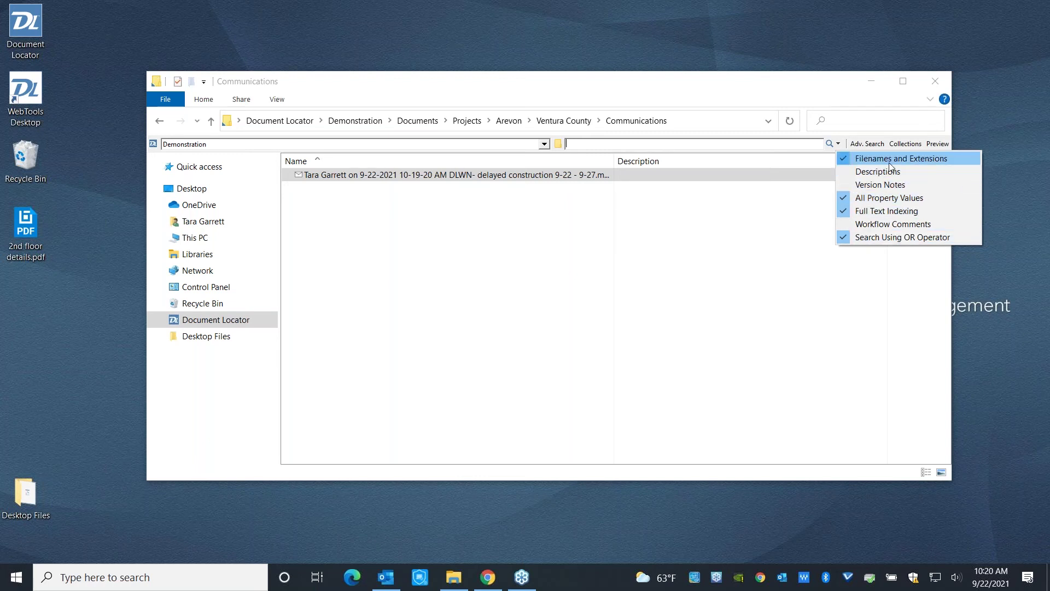
click(778, 146)
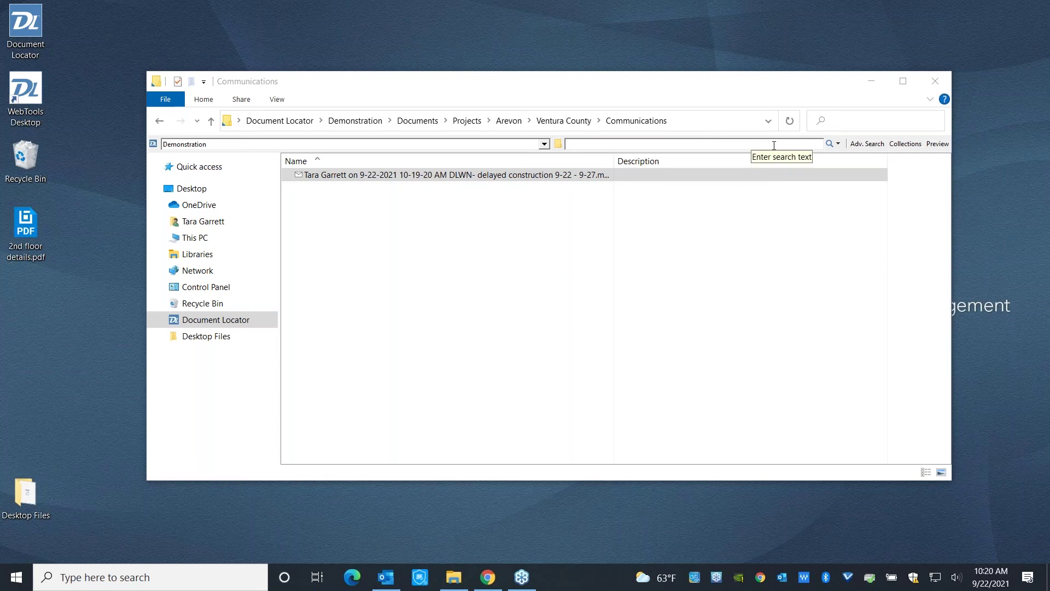
text(detail)
key(Return)
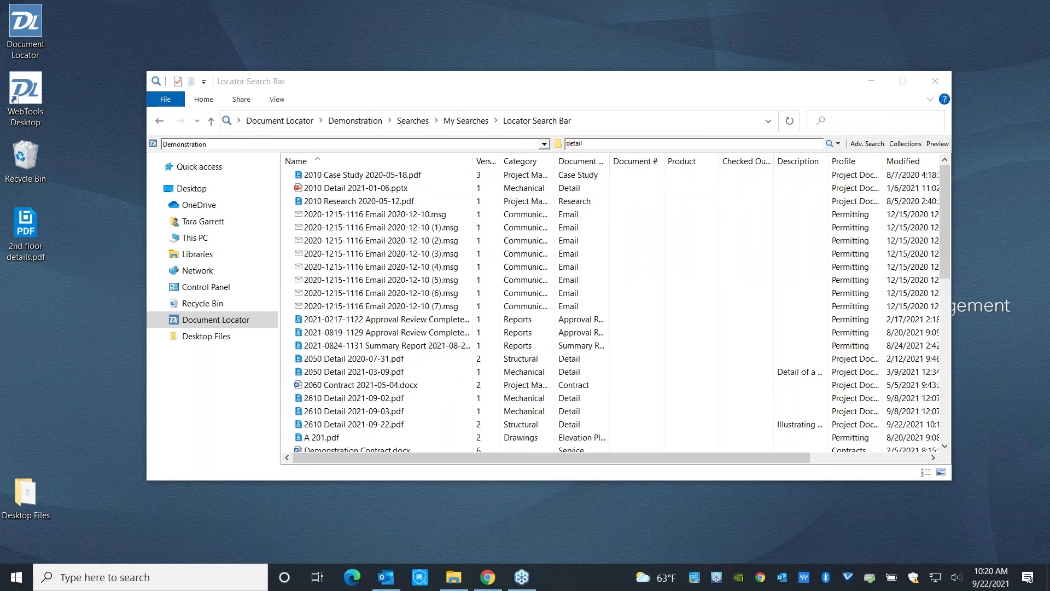
text(2610)
key(Return)
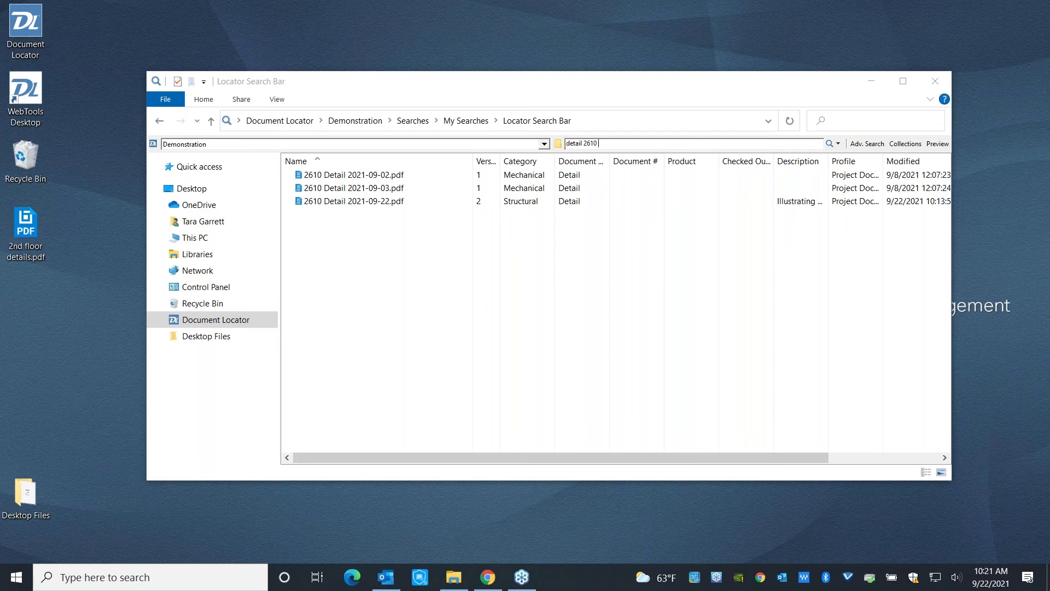
text(students)
key(Return)
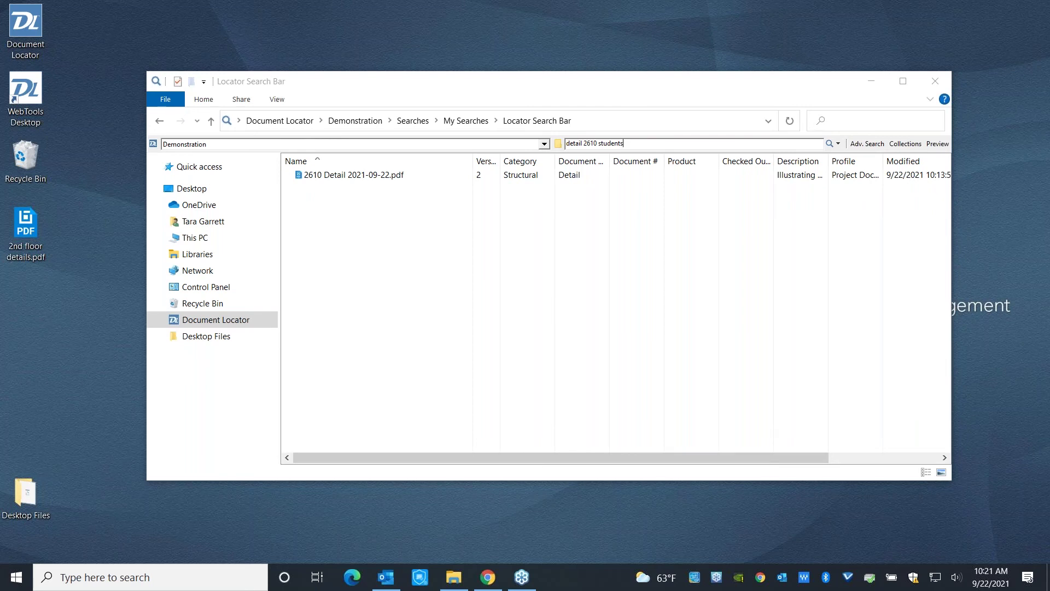
Open the 2610 Detail 2021-09-22.pdf result in Acrobat, declining to make it the default app.
click(341, 177)
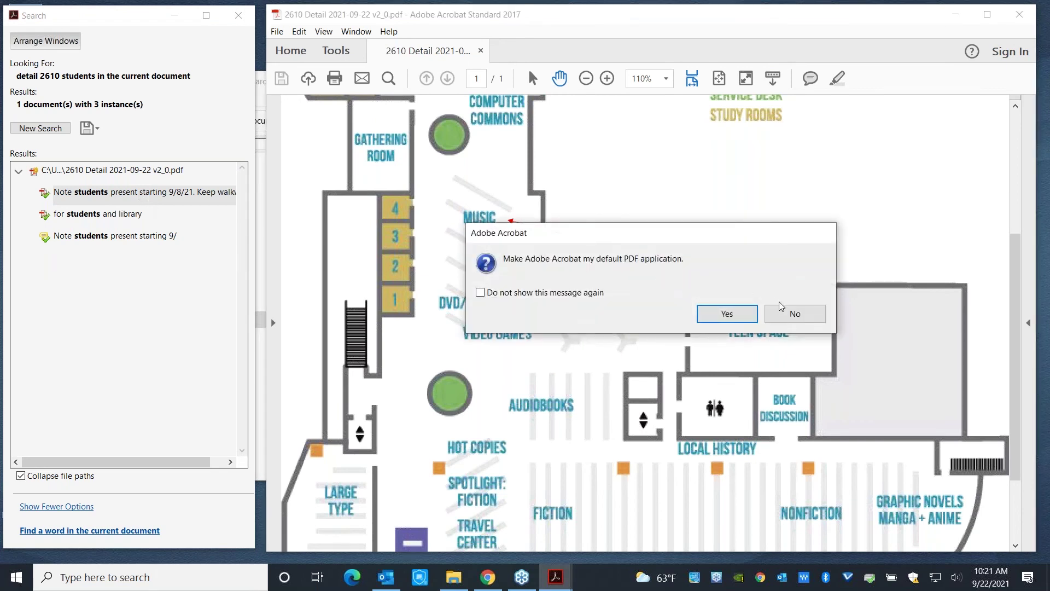
click(795, 313)
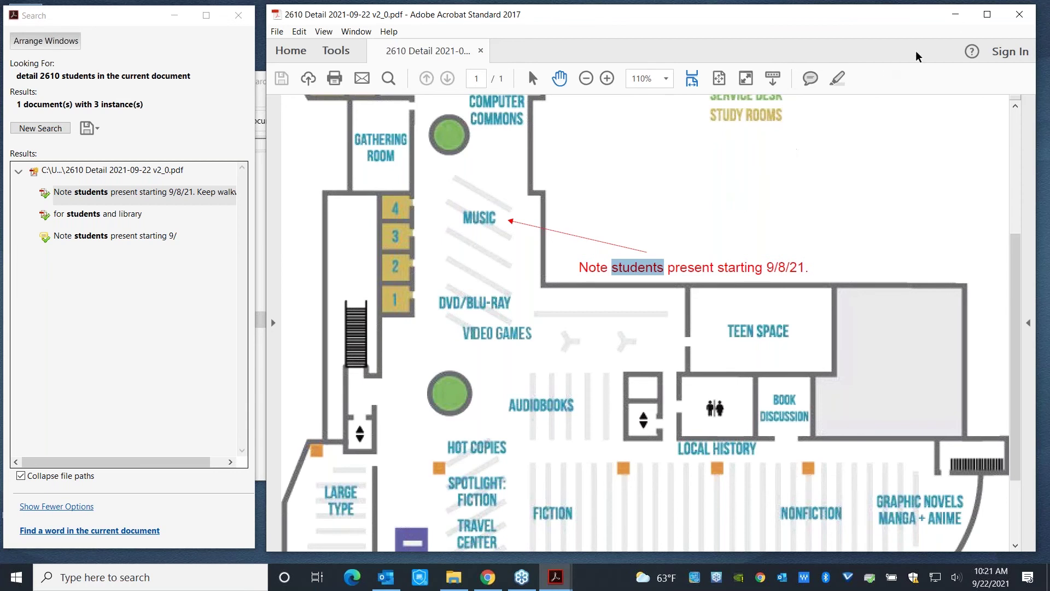
Close Acrobat and run the My Workflow Tasks saved search from the file list.
click(1020, 15)
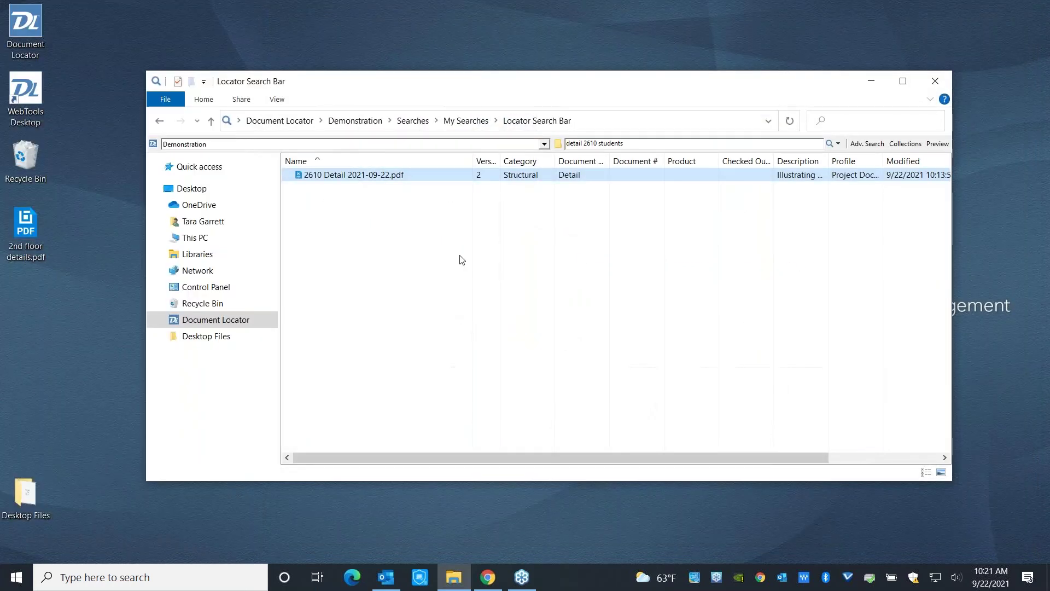
click(402, 211)
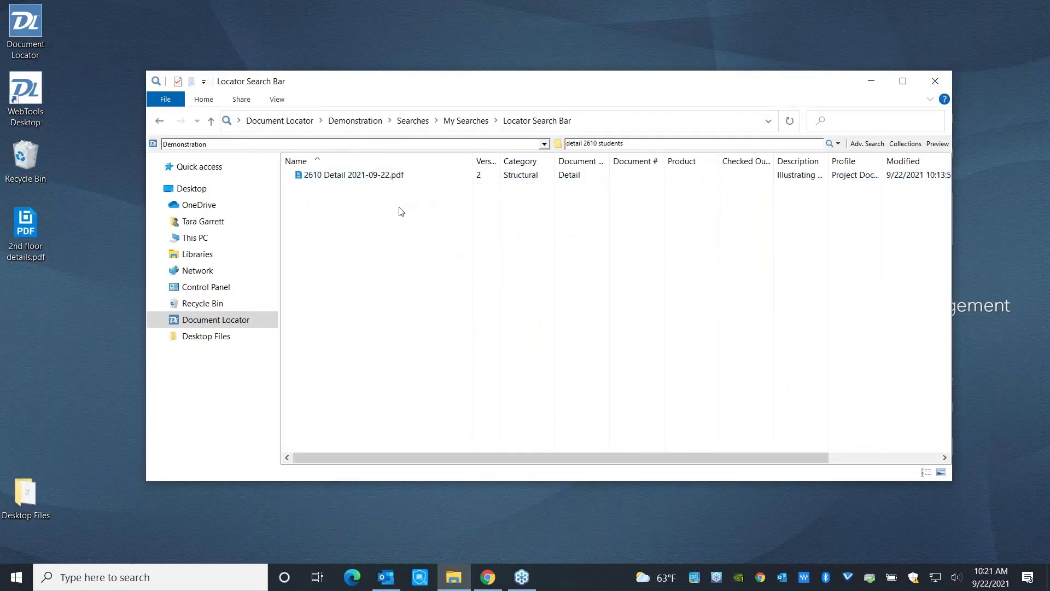
right_click(401, 212)
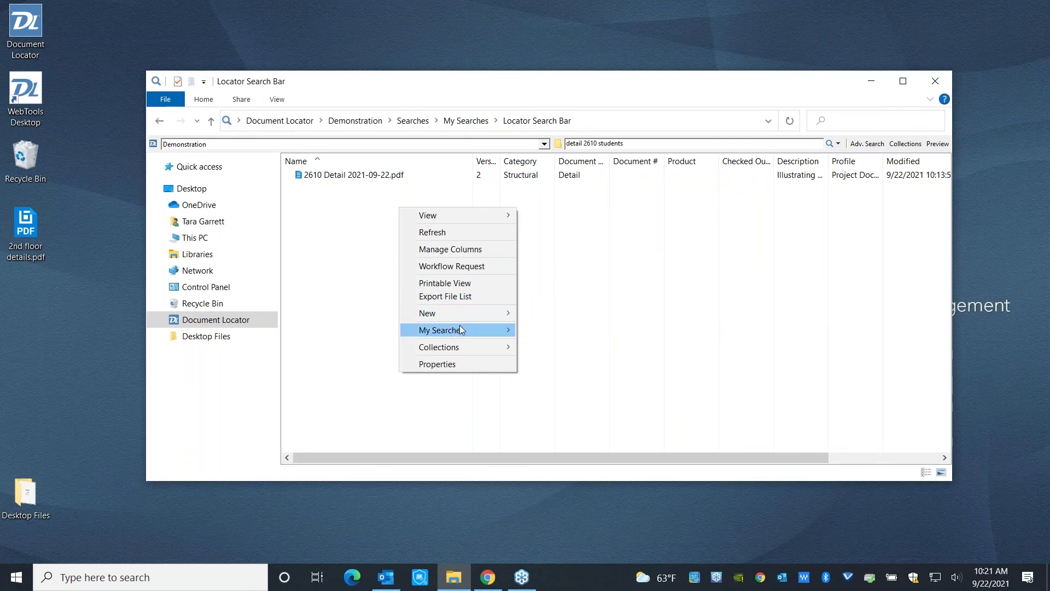
mouse_move(465, 332)
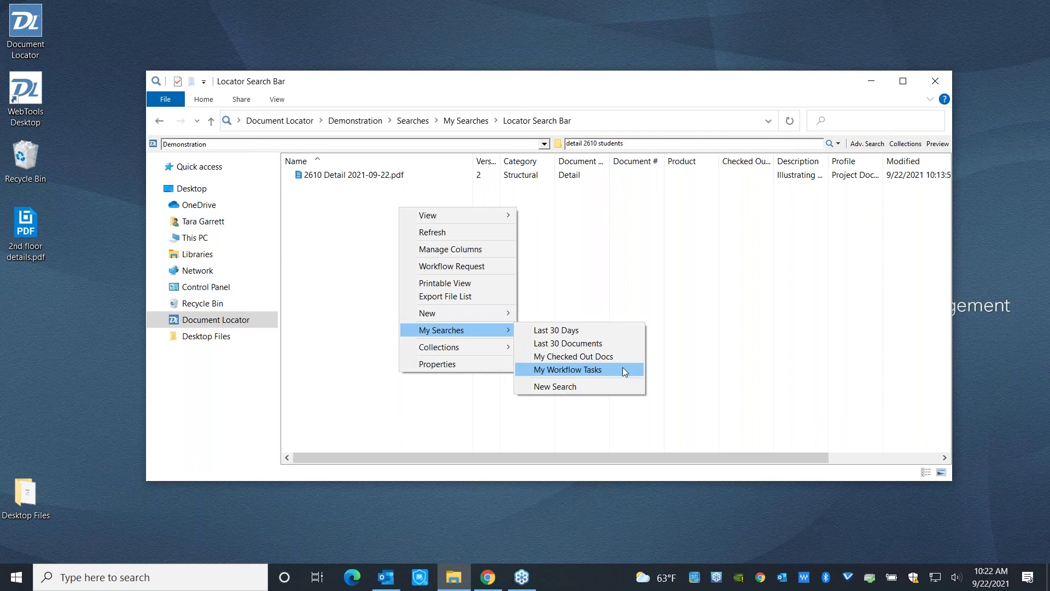
click(623, 368)
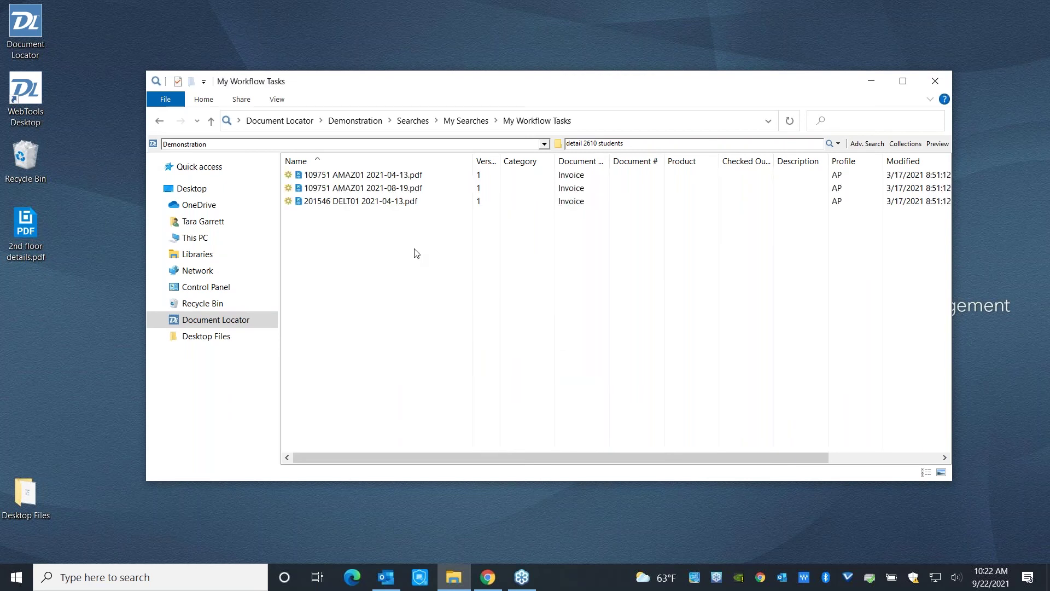
Run the project manager's active-projects saved search from the Projects saved searches.
click(372, 176)
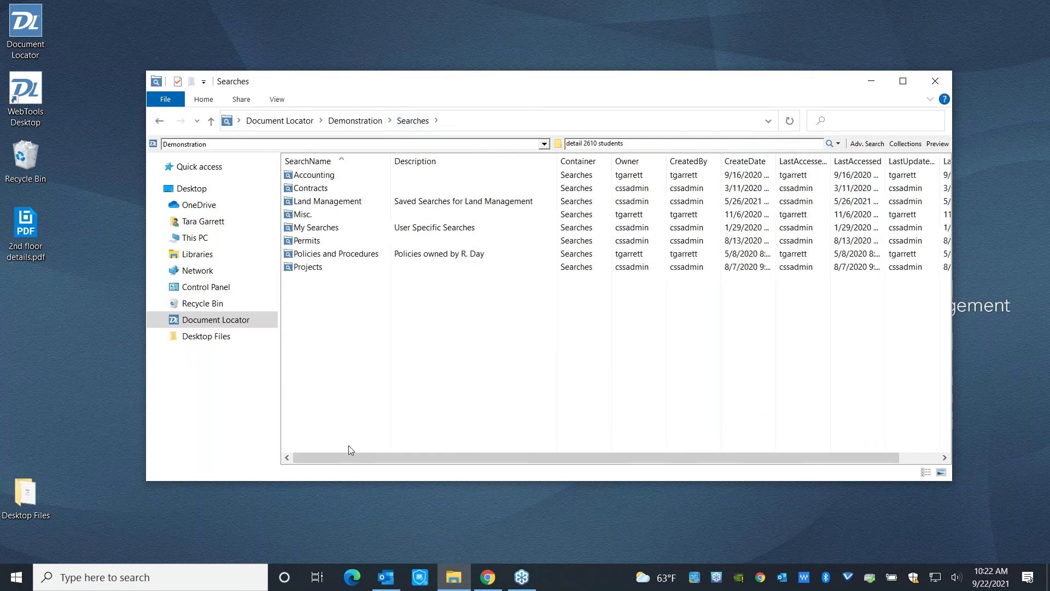
double_click(318, 268)
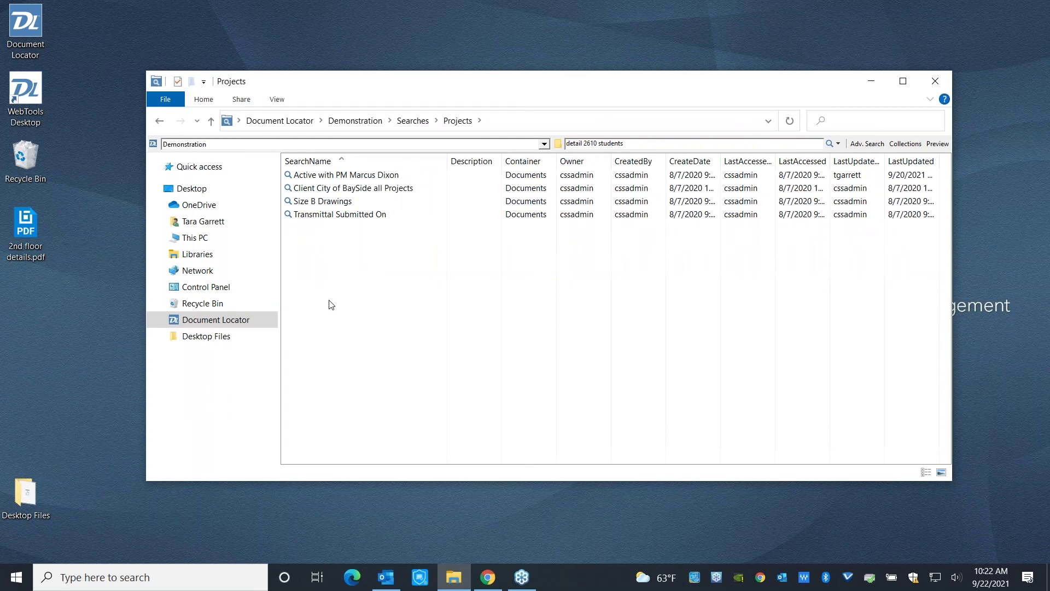
click(362, 179)
double_click(363, 176)
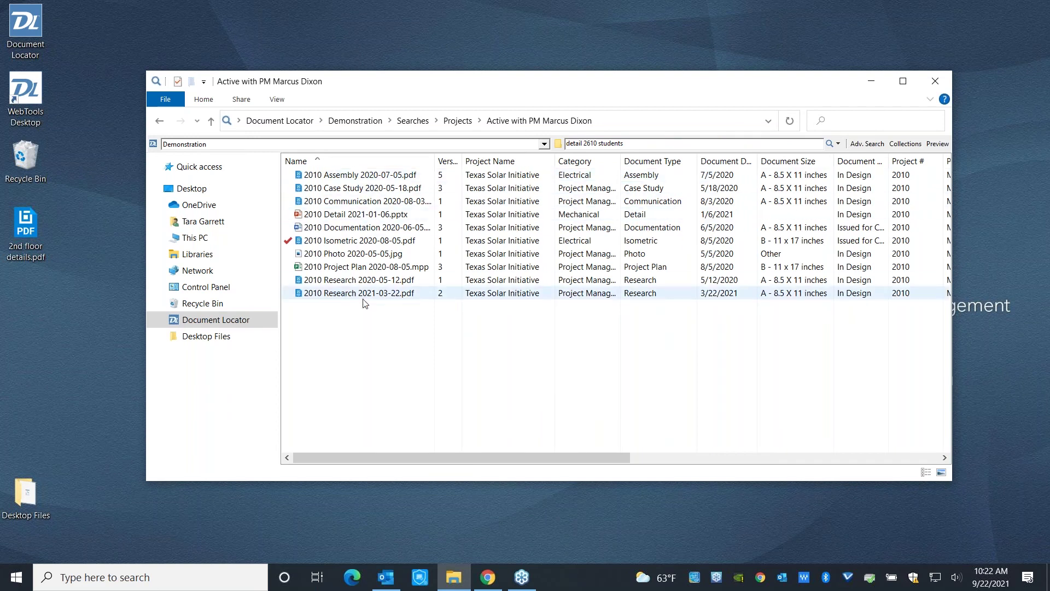
Sort the search results by Category, then Document Type, then Document Date.
click(568, 163)
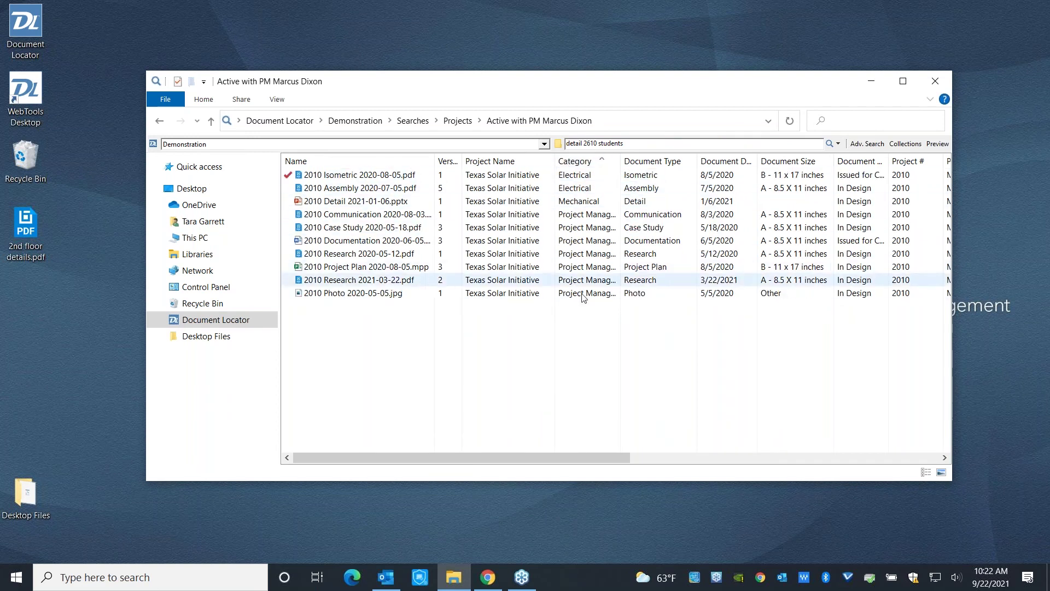
click(662, 163)
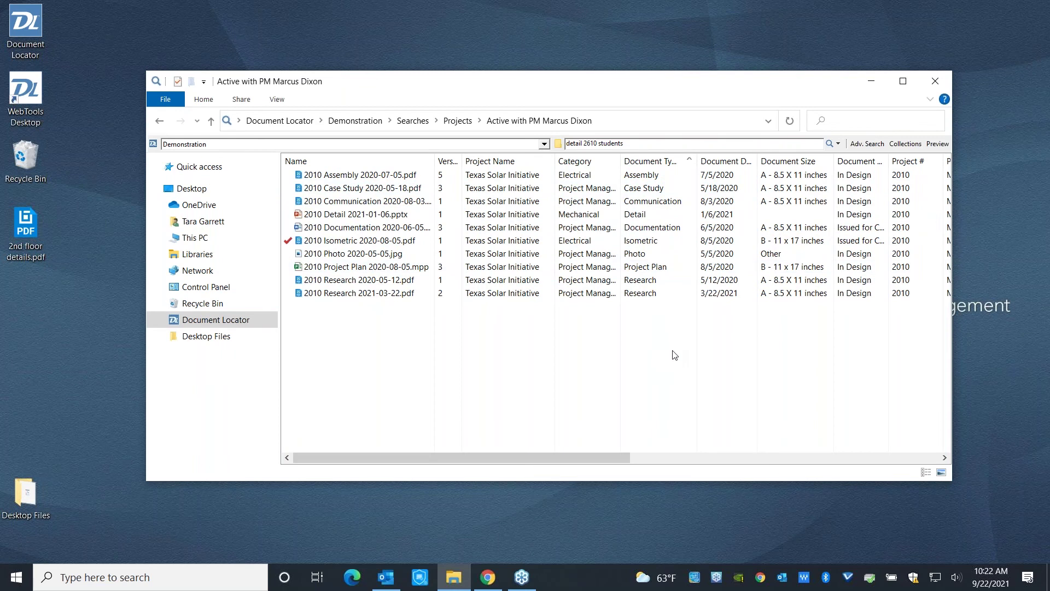
click(709, 163)
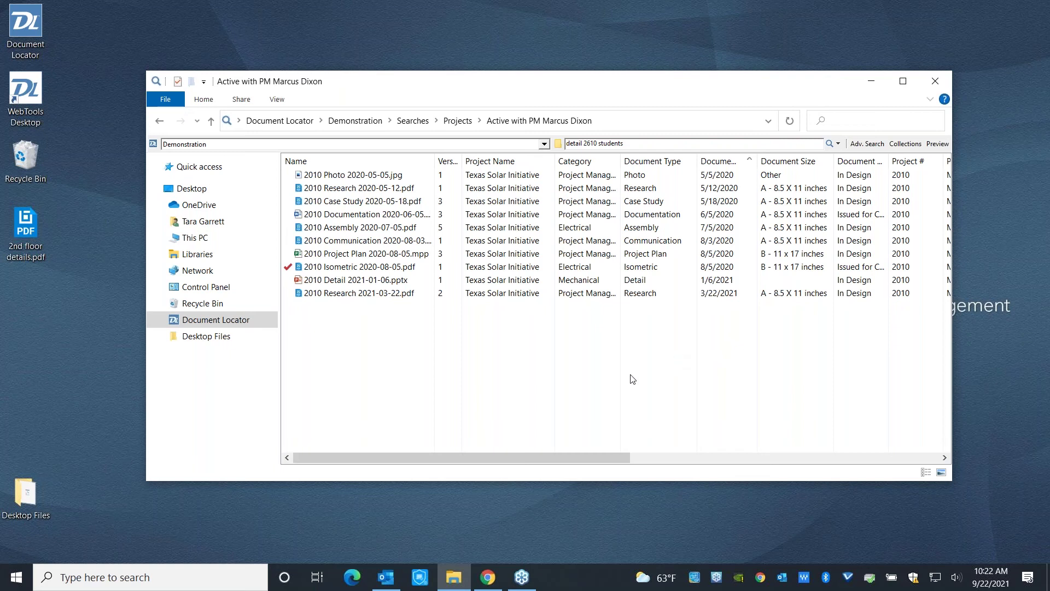
From Demonstration, open Reports and browse System Metrics and User Activity down to 2000-70.
click(353, 121)
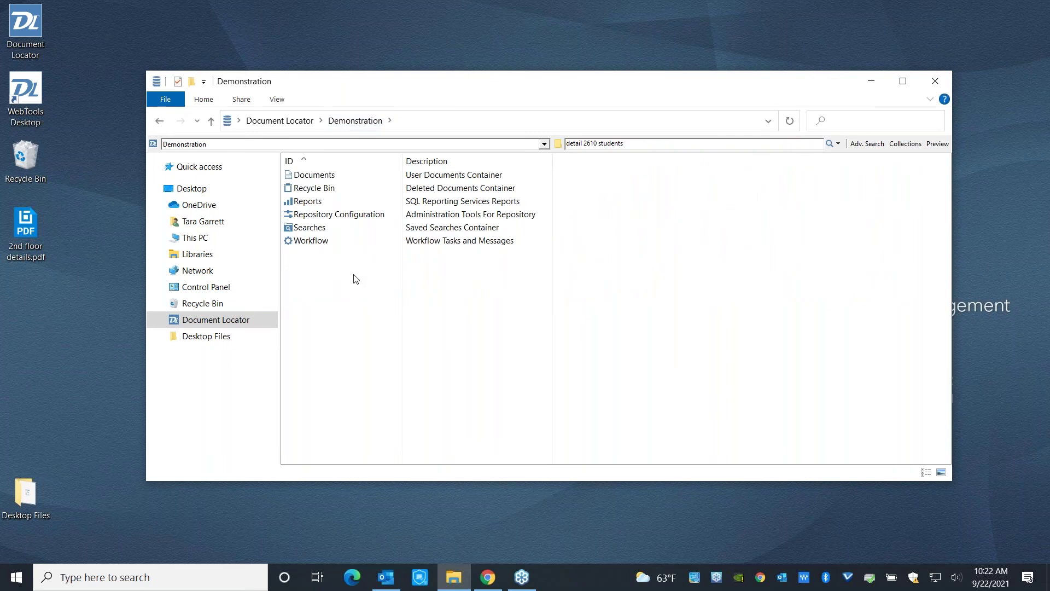
double_click(308, 201)
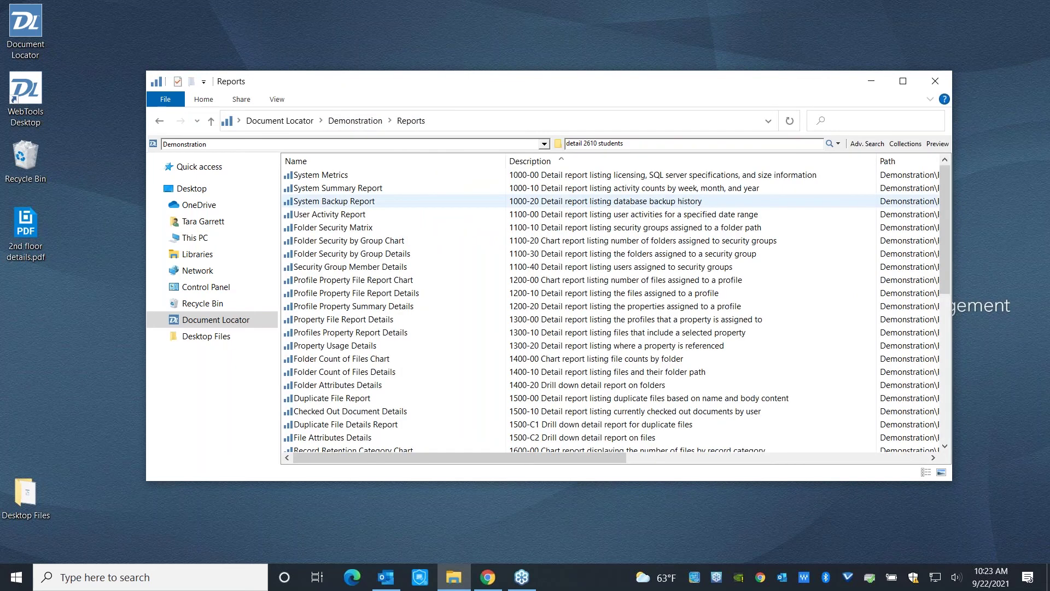
click(348, 180)
click(339, 214)
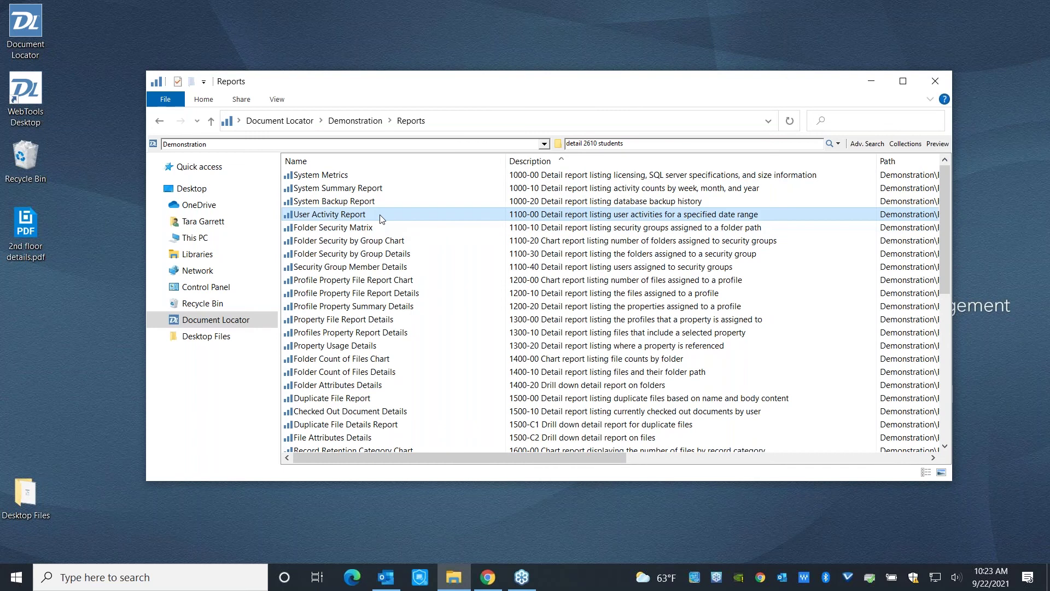
scroll(382, 219, down, 8)
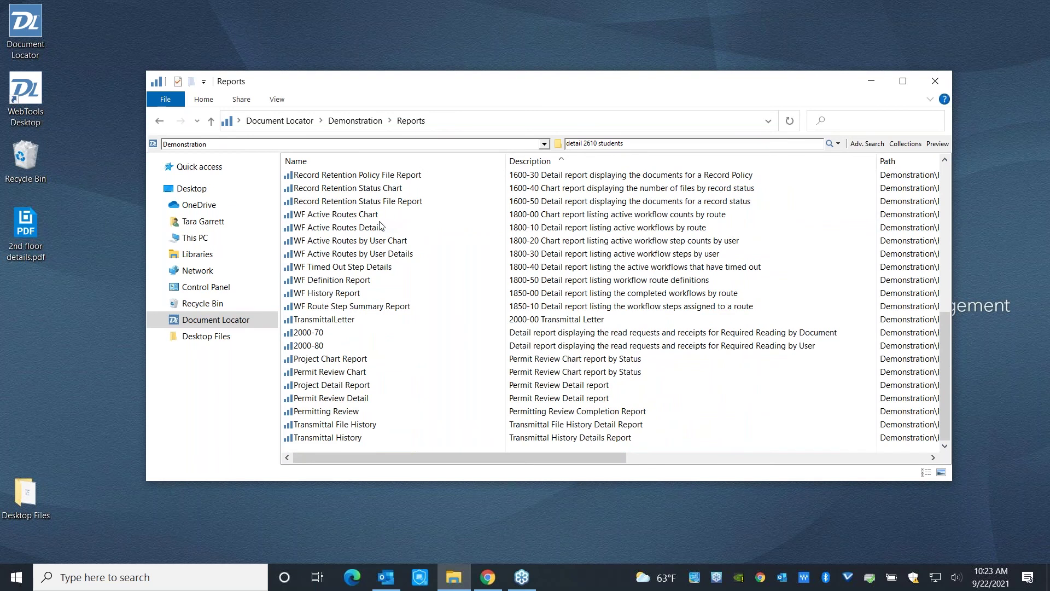
click(347, 335)
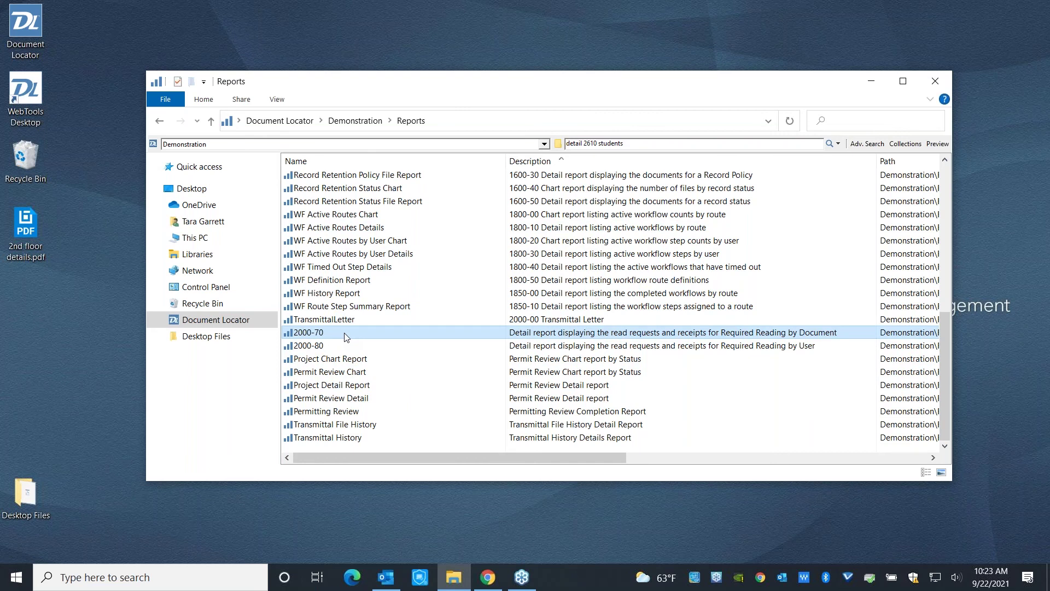
Open the 2000-70 Required Reading by Document report, sorted by Read with unread entries first.
double_click(347, 338)
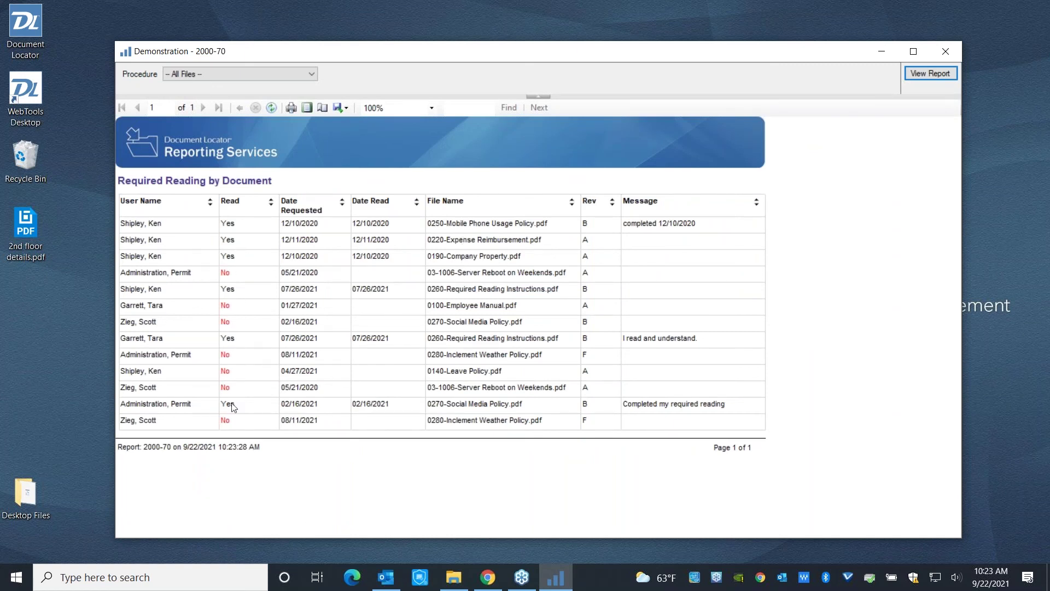
click(270, 206)
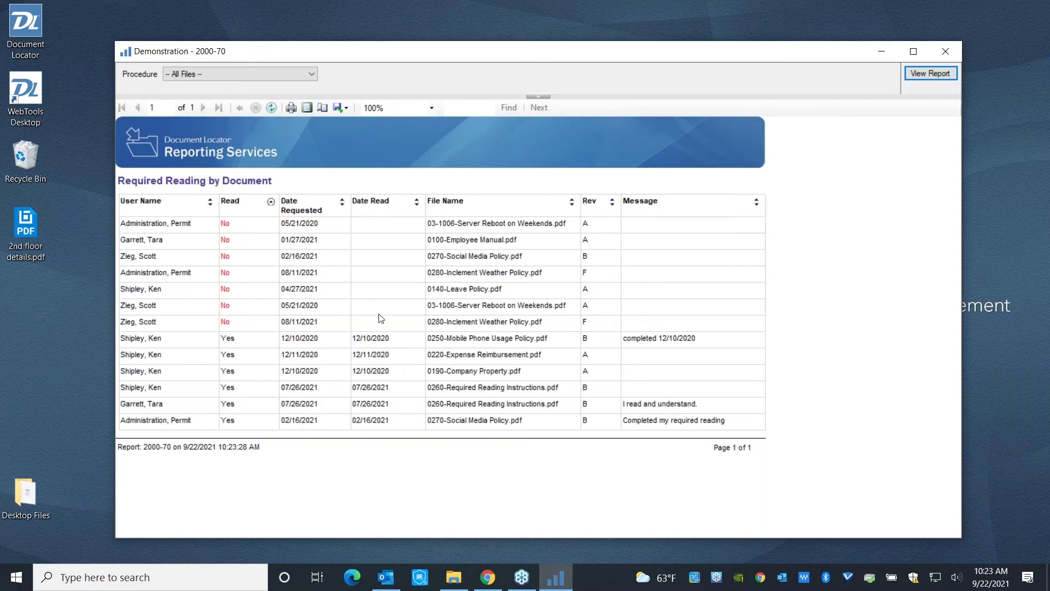
Run Transmittal History with Started After year changed to 2020, sorted by Release Type.
click(947, 52)
click(335, 438)
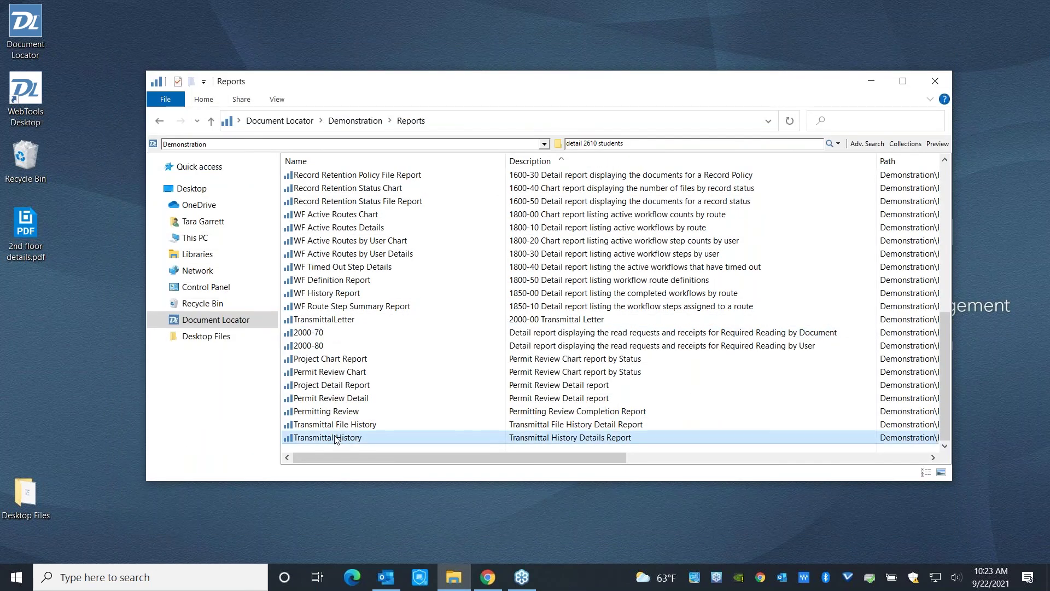
double_click(335, 438)
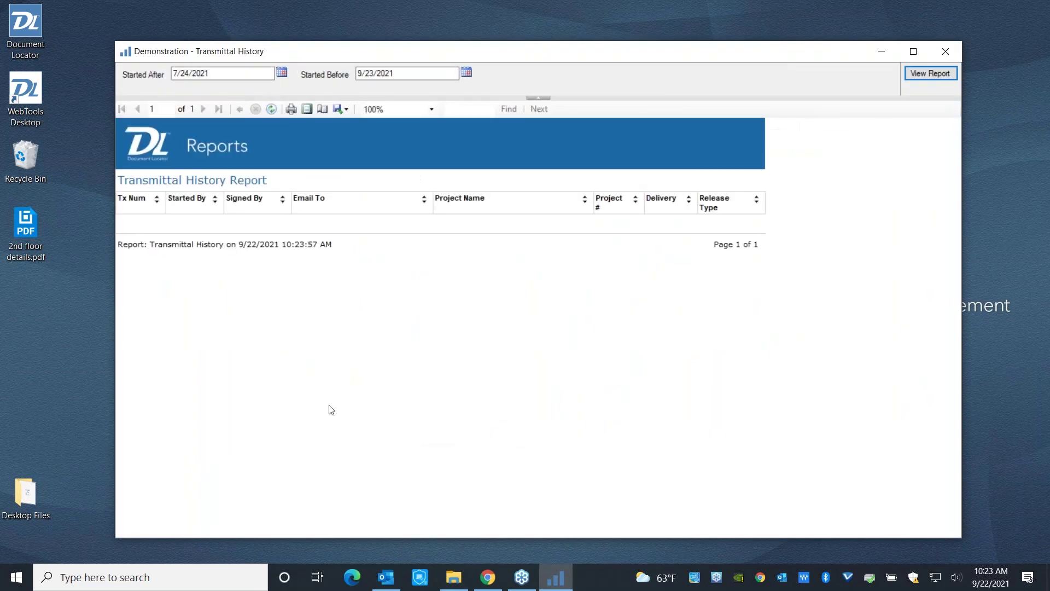
click(241, 73)
key(BackSpace)
text(020)
click(913, 80)
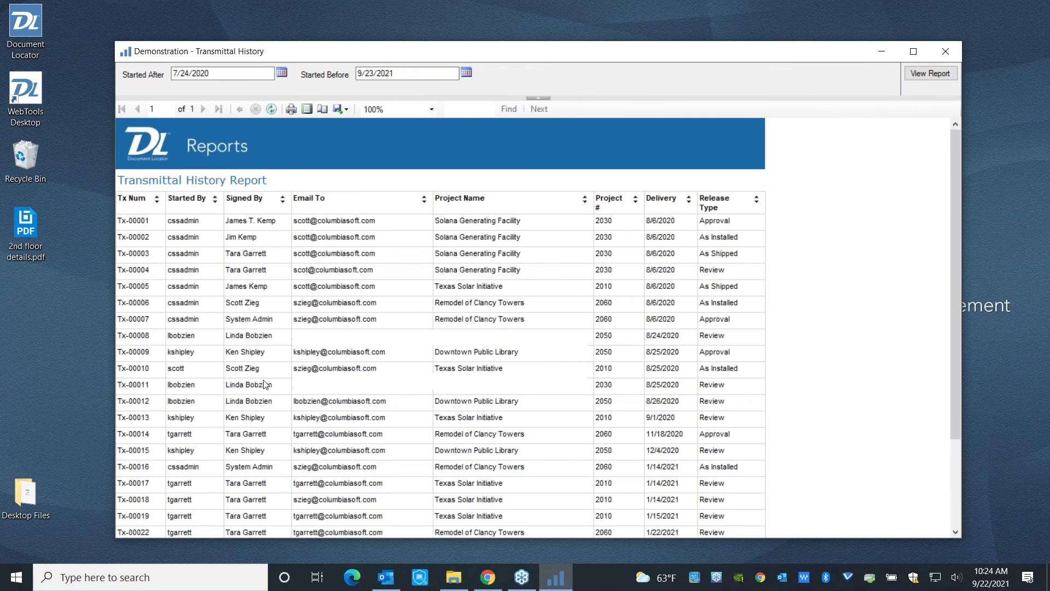
click(758, 204)
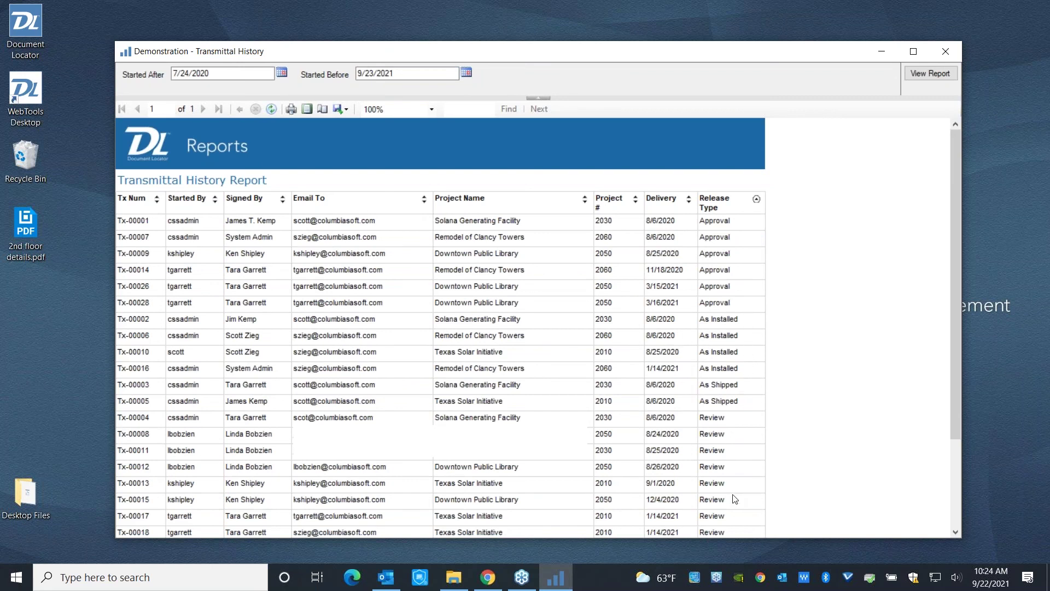
Glance at the Project Detail Report, then open the Project Chart pie of percentage complete.
click(946, 55)
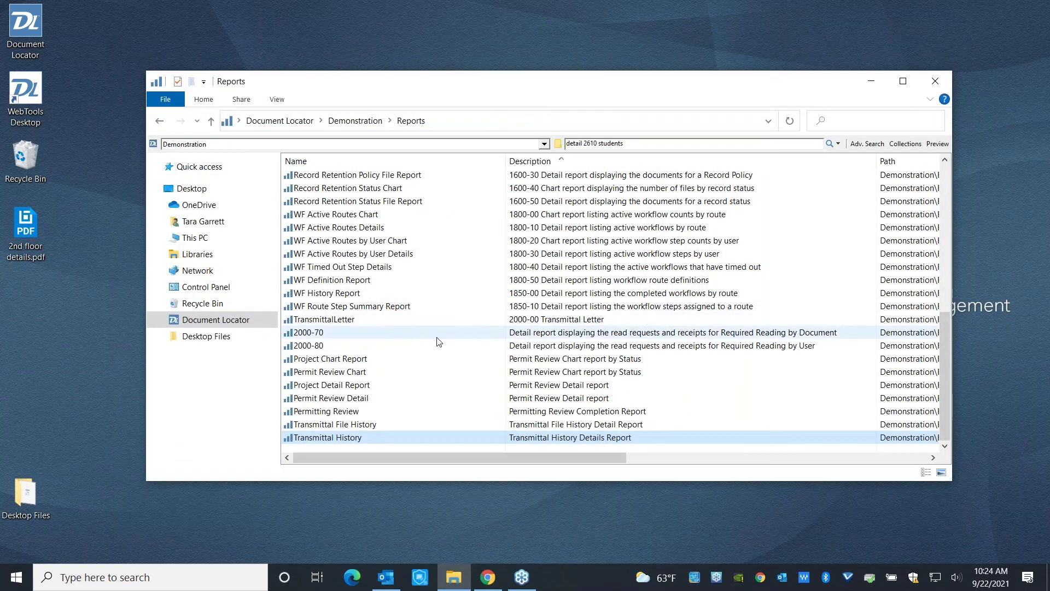
click(347, 386)
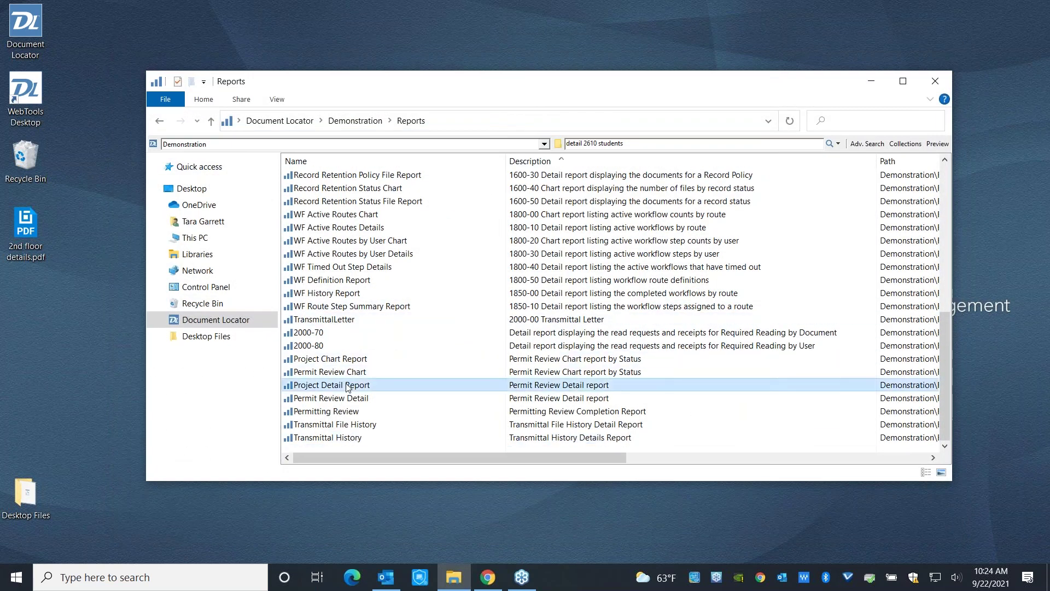
double_click(348, 386)
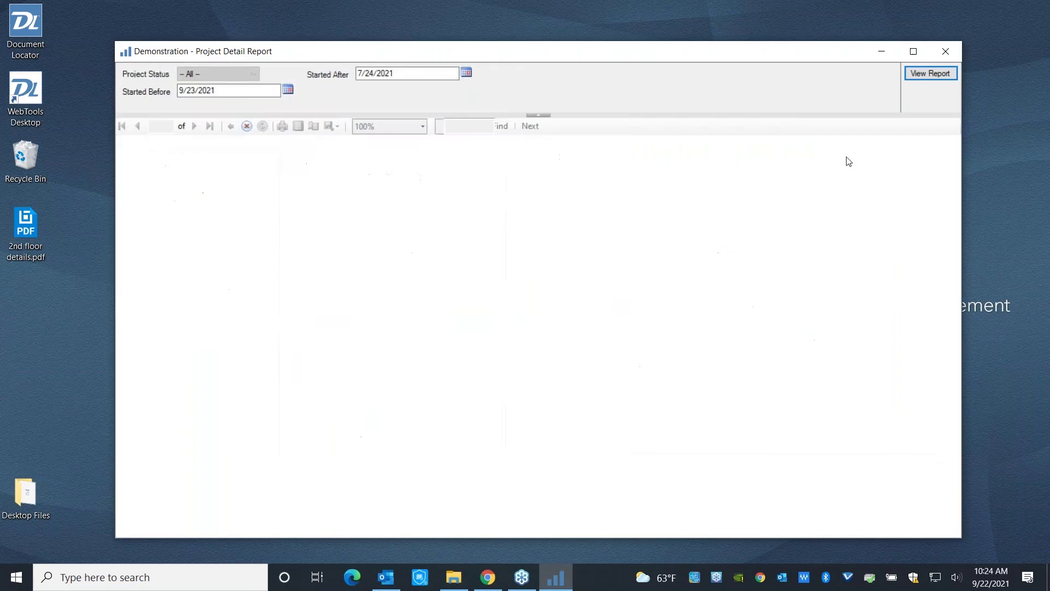
click(953, 46)
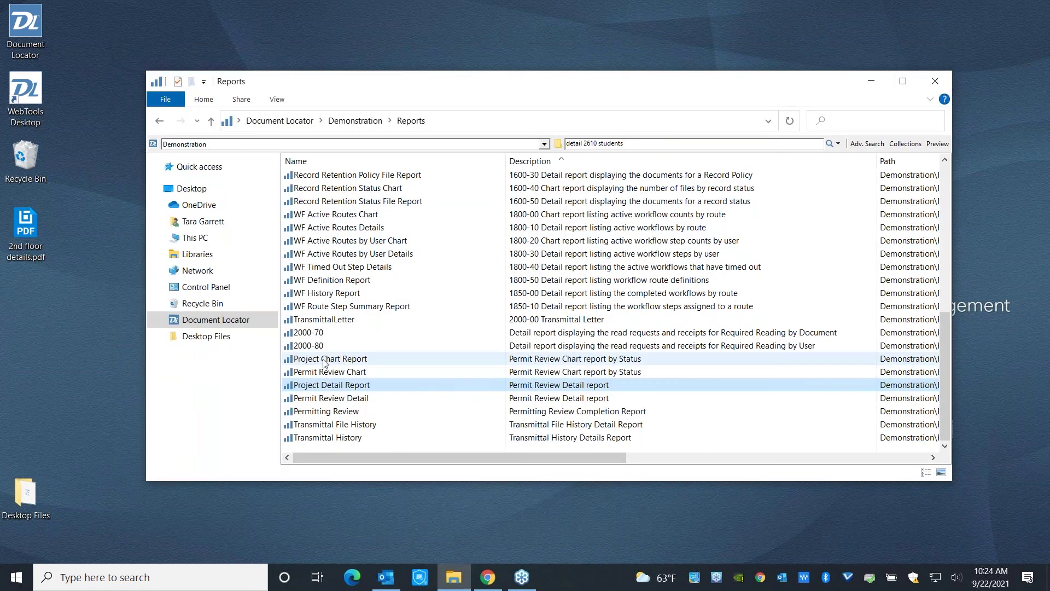
click(324, 360)
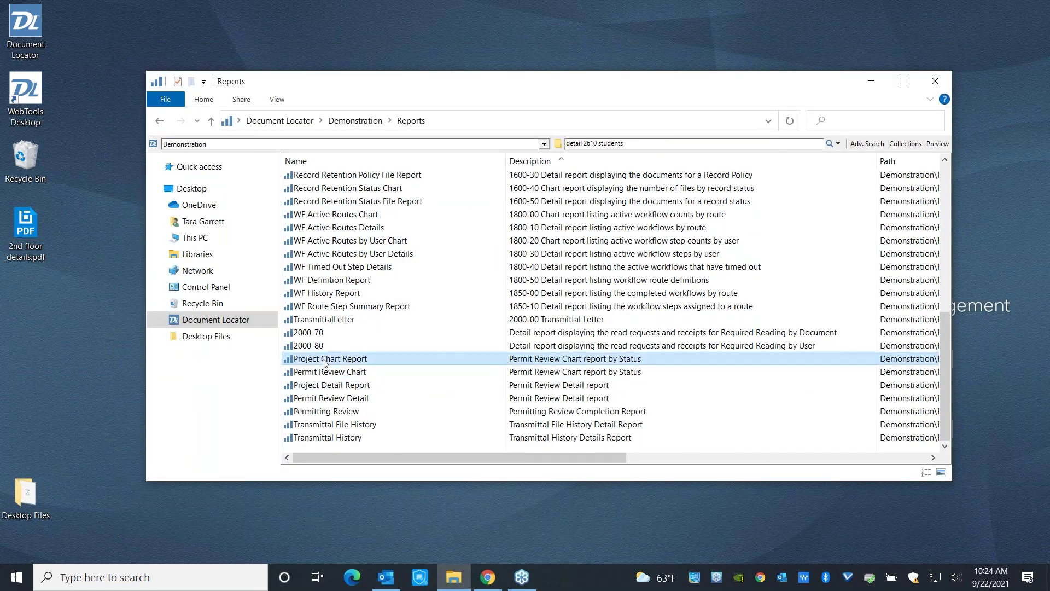
double_click(325, 360)
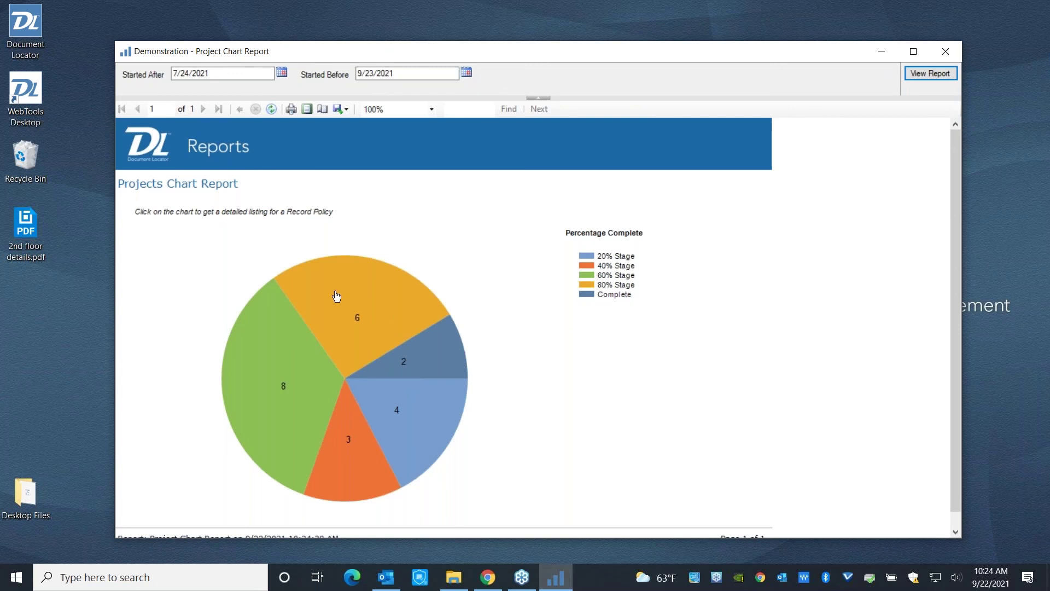
click(286, 395)
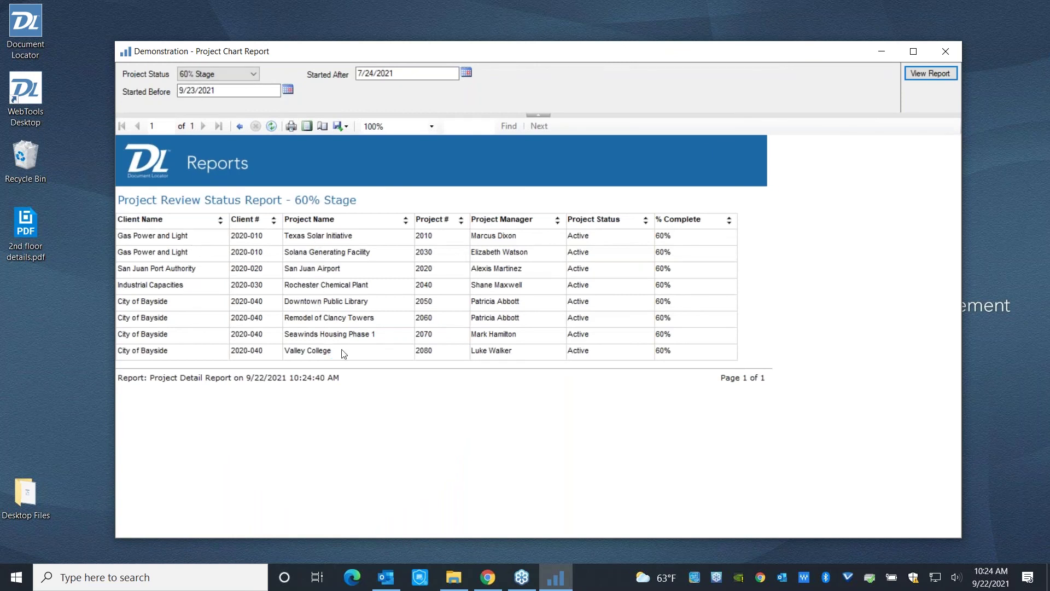
click(557, 220)
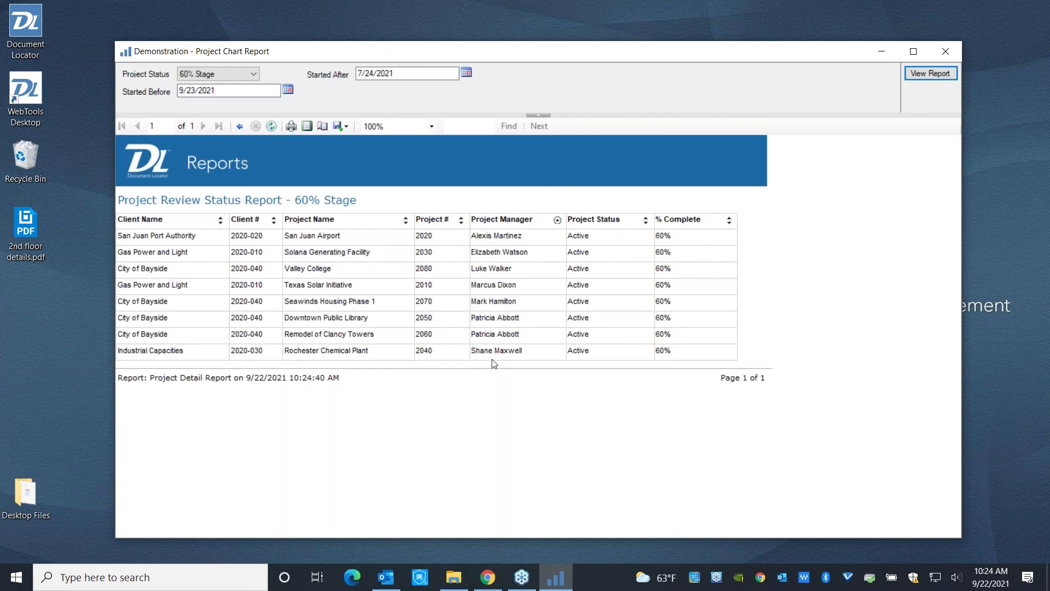
click(239, 127)
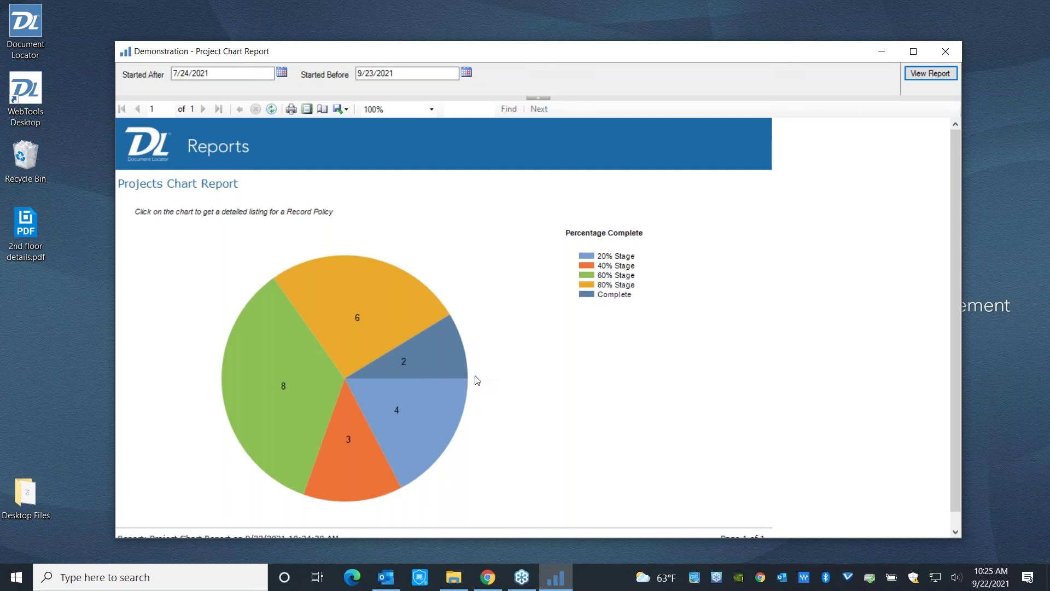
Search for 'detail 2610' to list the three Detail PDFs, then launch WebTools Desktop.
click(945, 51)
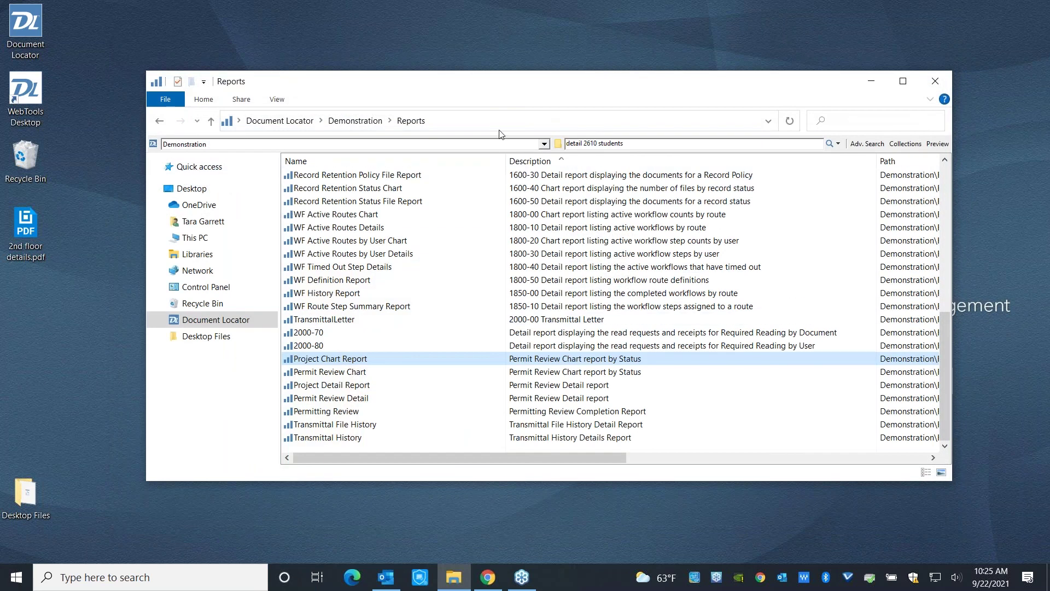
click(639, 145)
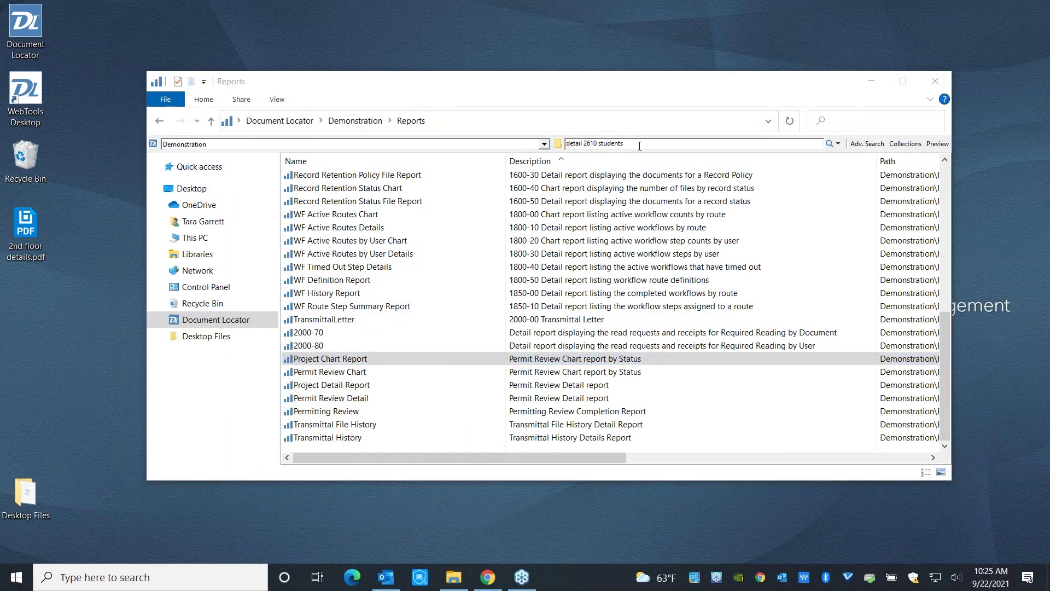
key(BackSpace)
key(BackSpace)
key(BackSpace)
key(BackSpace)
key(BackSpace)
key(BackSpace)
key(BackSpace)
key(Return)
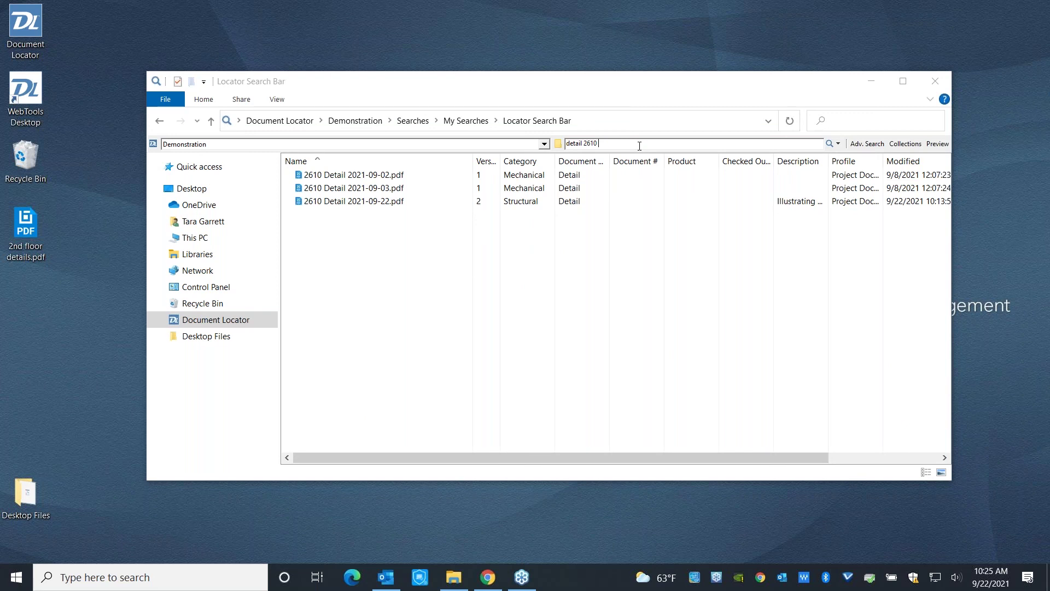
double_click(36, 89)
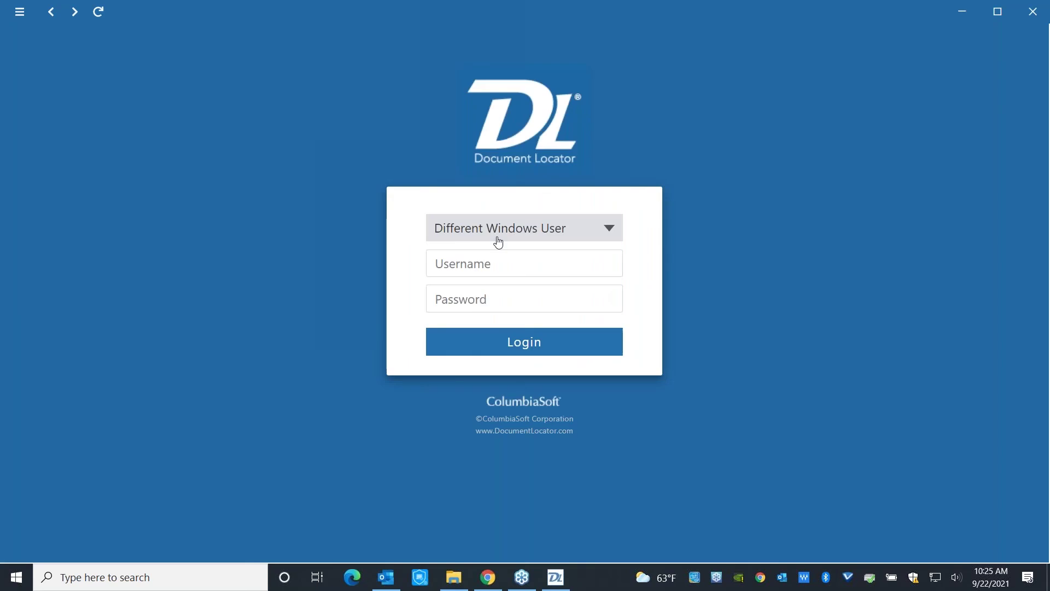
Log in with login type SQL User, entering the limited user's username and password.
click(497, 239)
click(495, 257)
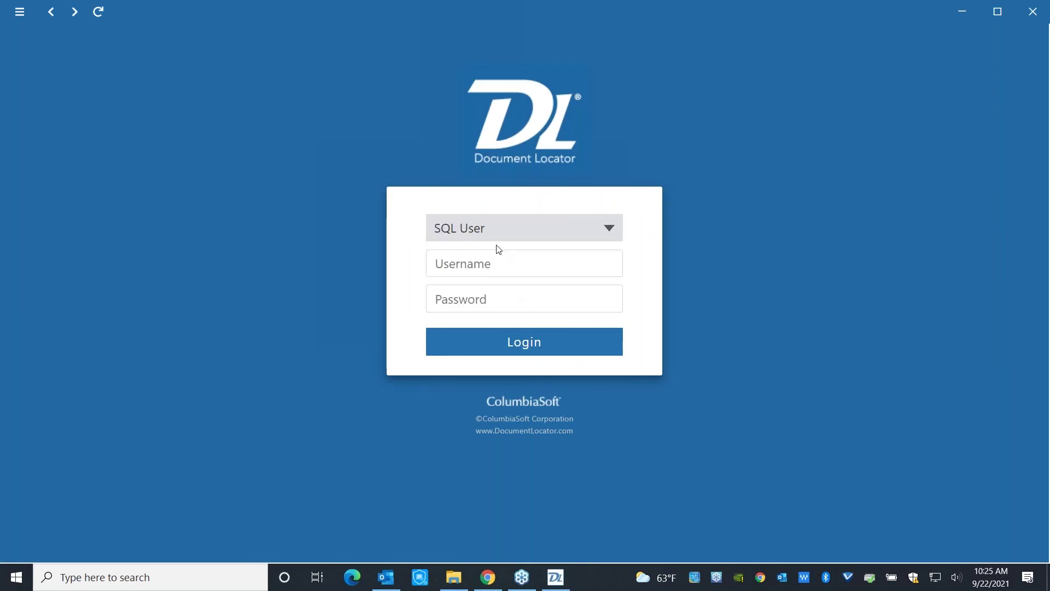
click(491, 267)
text(limited)
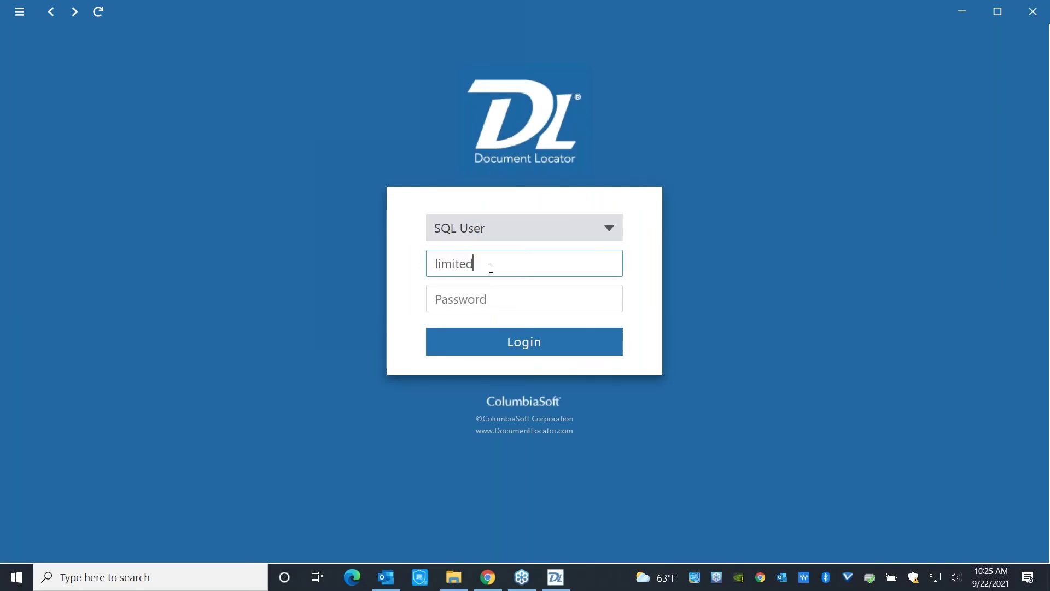
text(user)
key(Tab)
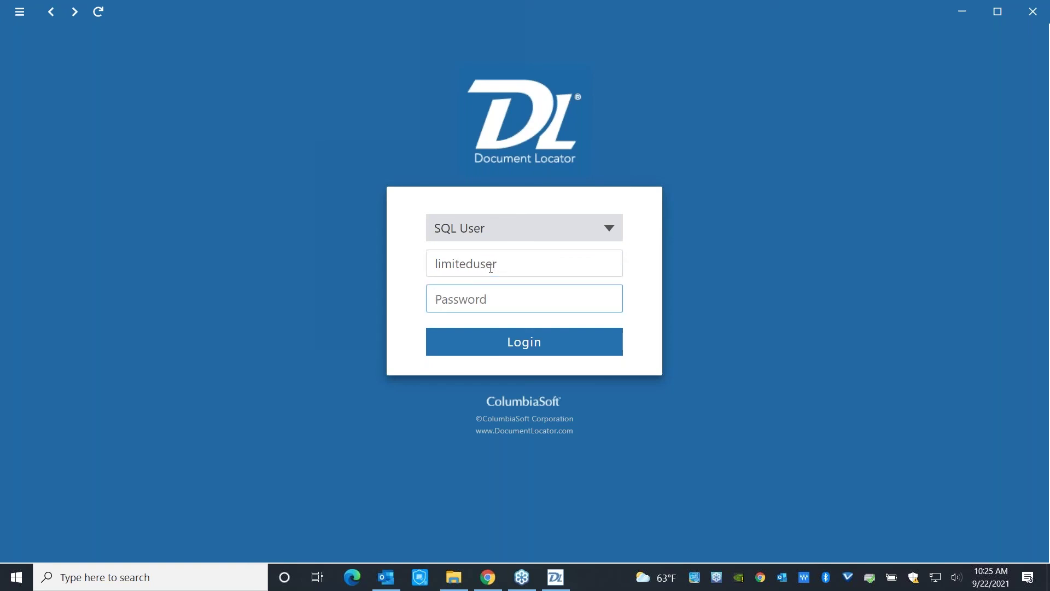
text(•••••••••)
key(Return)
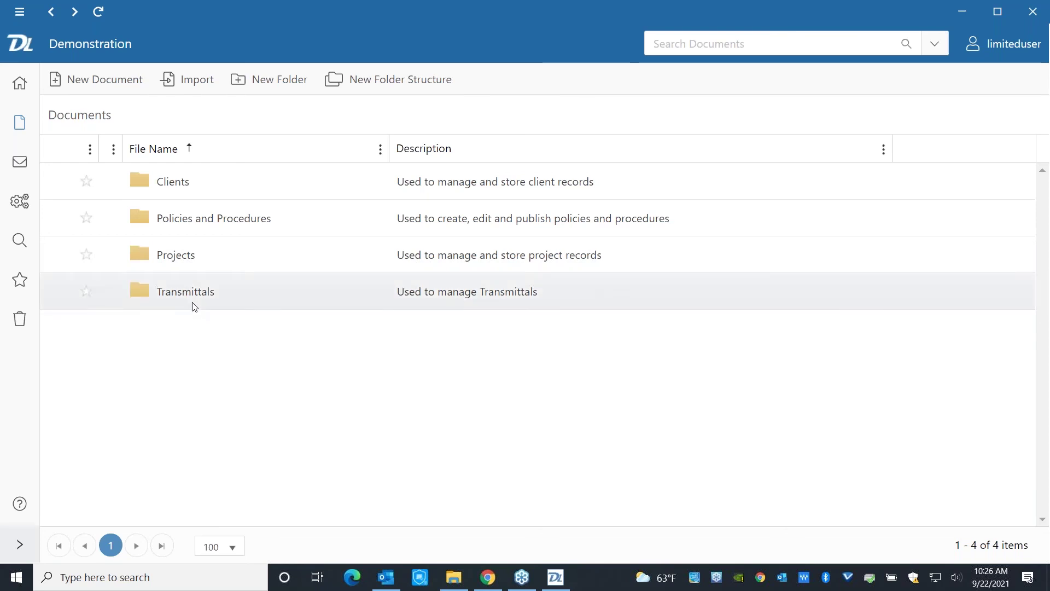
Browse to Projects > Arevon > Ventura County > Drawings.
click(177, 256)
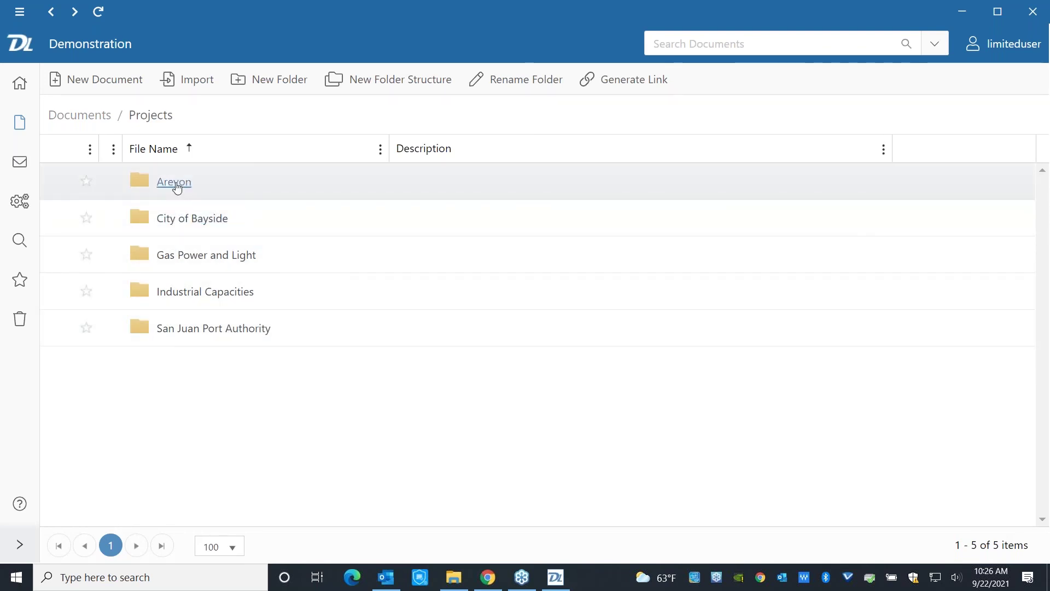
click(177, 188)
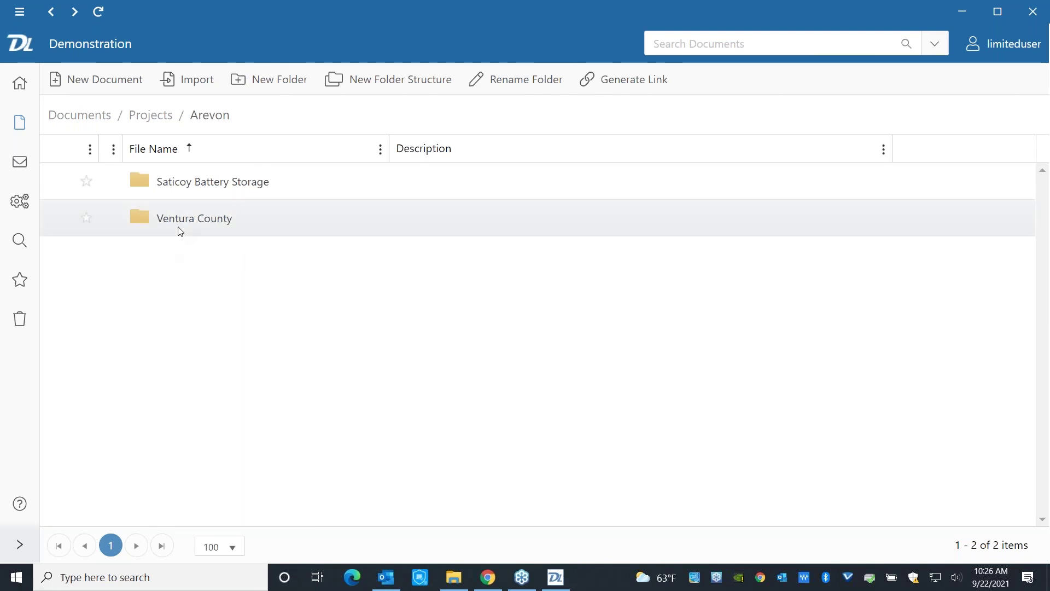
click(180, 219)
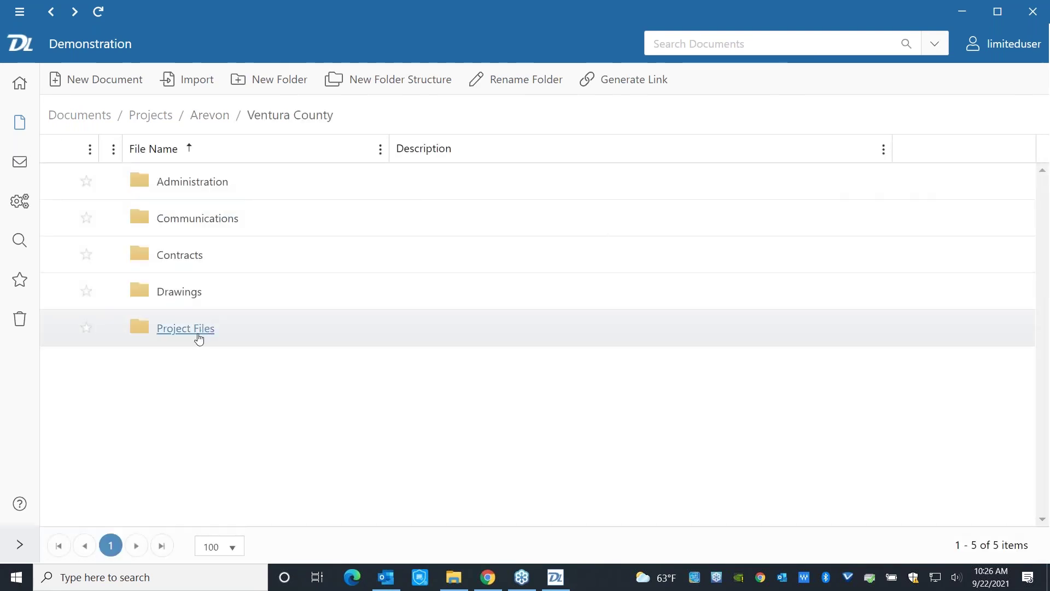
click(180, 296)
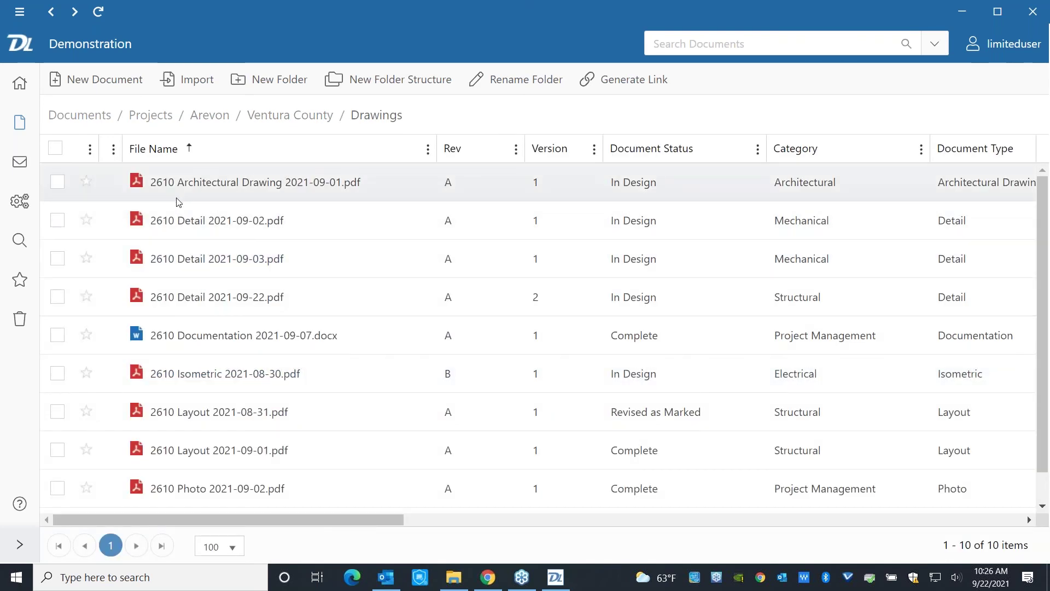
Preview the 2610 Architectural Drawing PDF, then close the viewer.
click(59, 183)
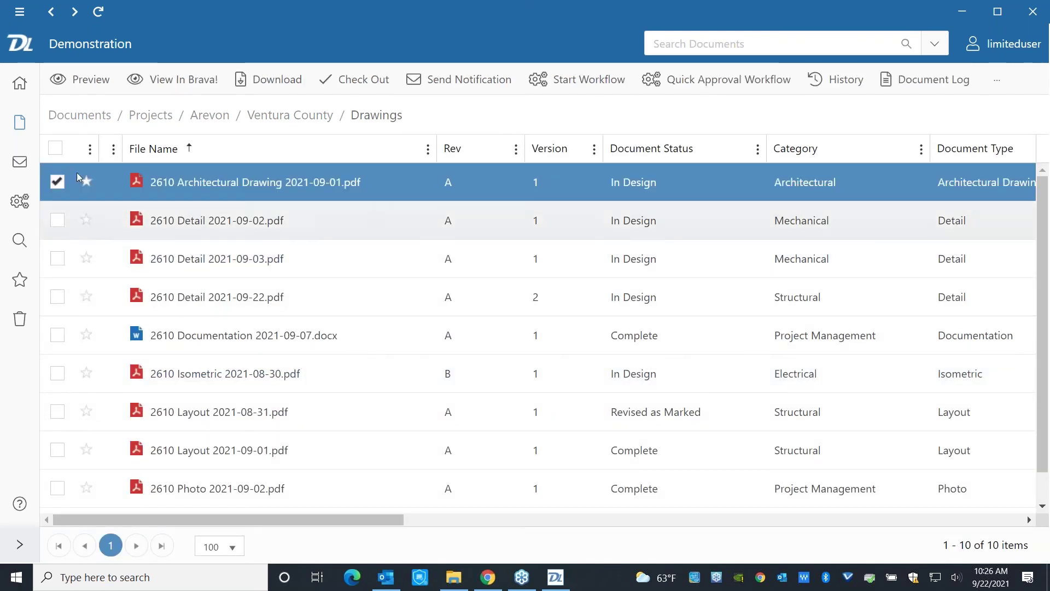
click(76, 79)
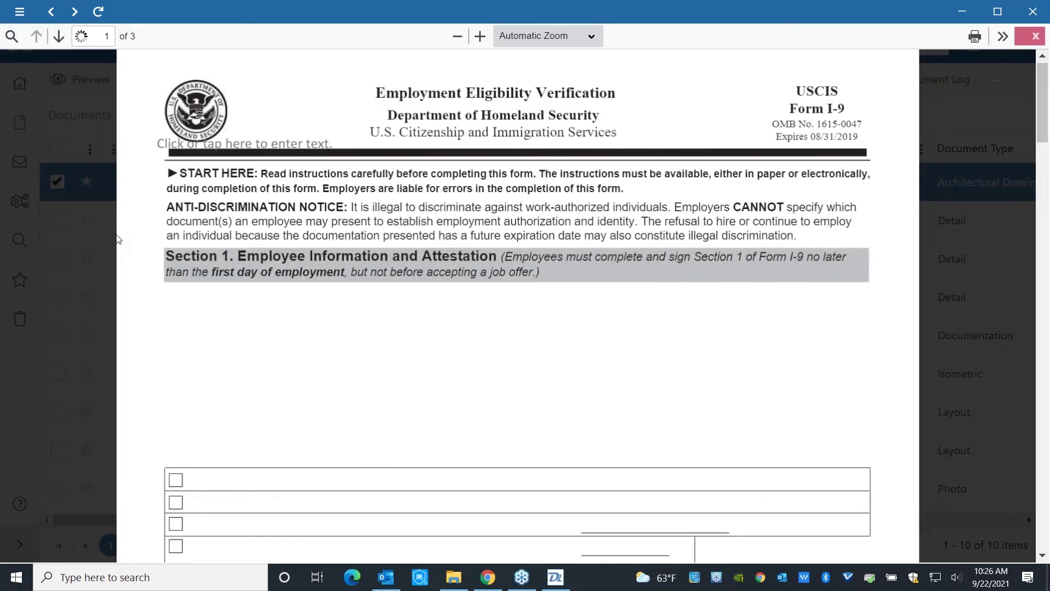
click(1035, 37)
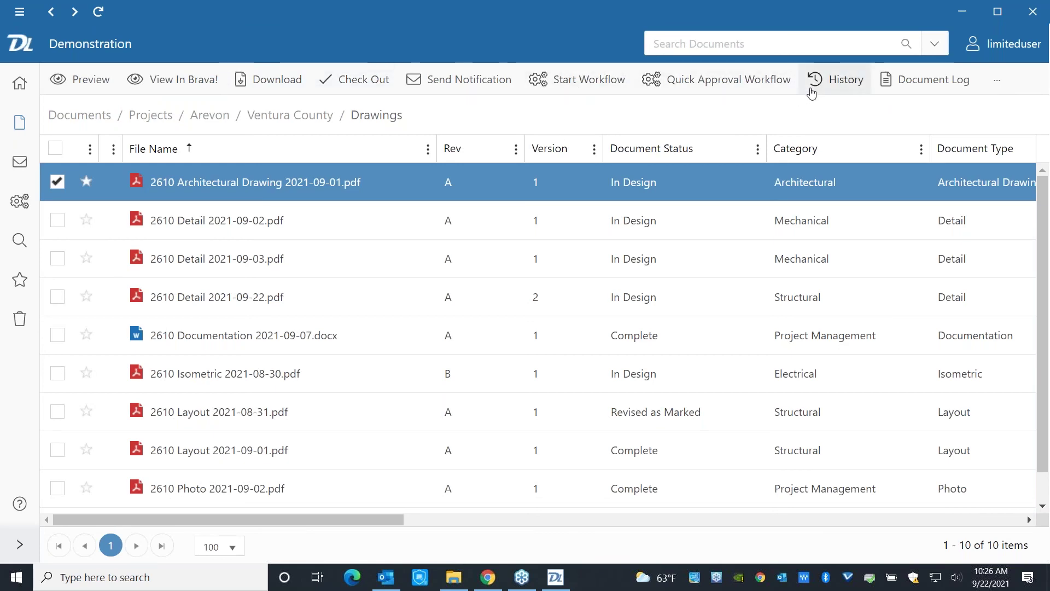
Go back to Documents and open Policies and Procedures > Published Documents > Policies.
click(58, 183)
click(78, 115)
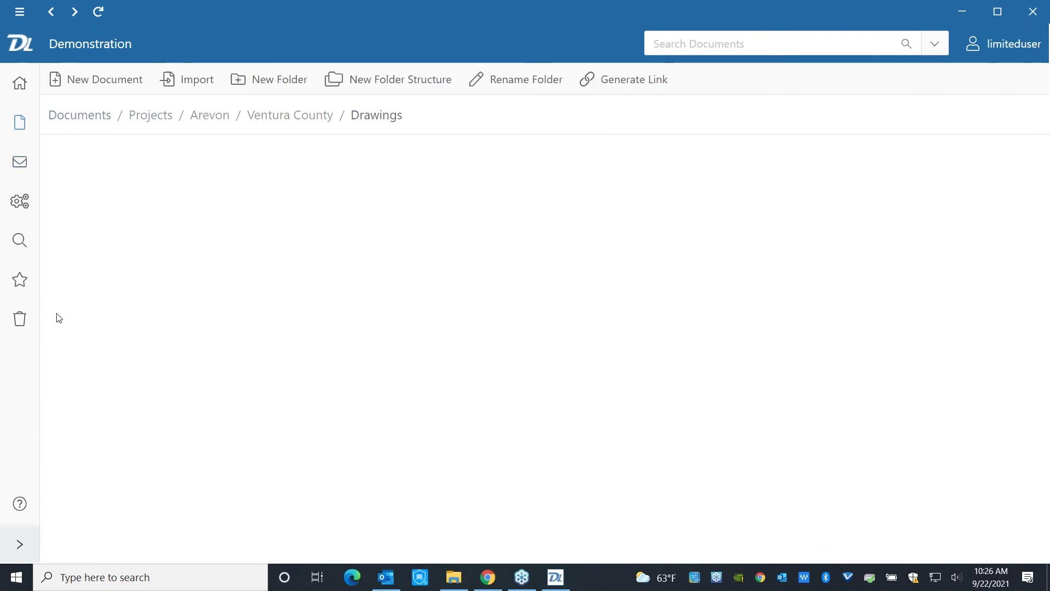
click(167, 221)
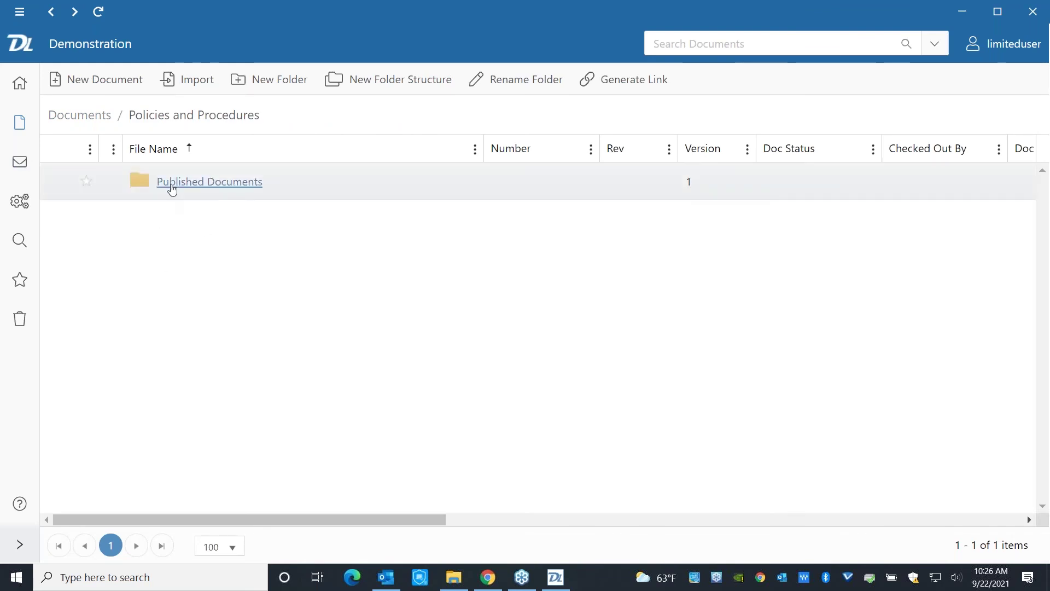
click(172, 183)
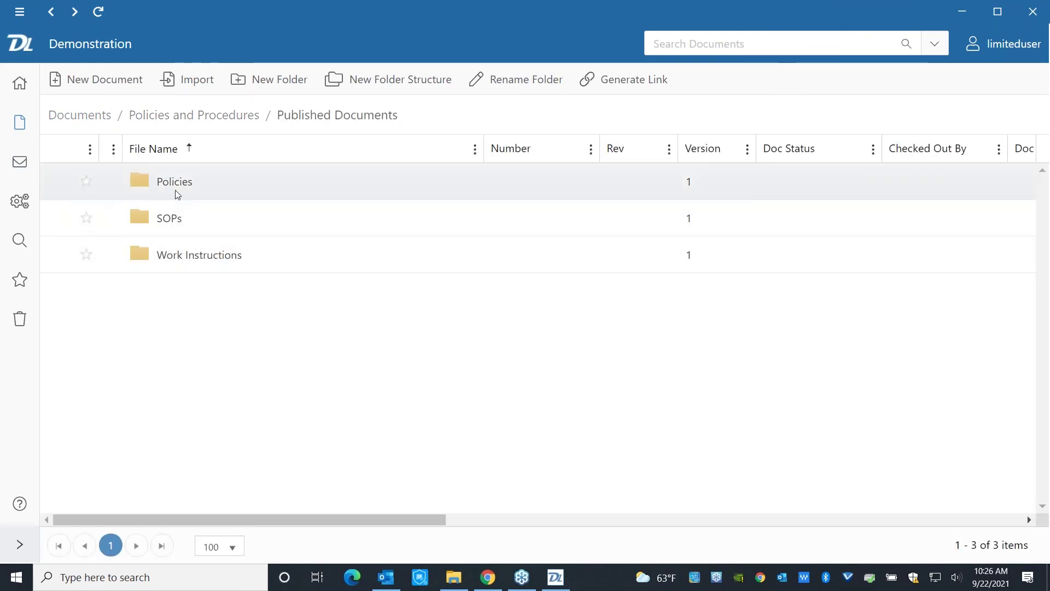
click(173, 184)
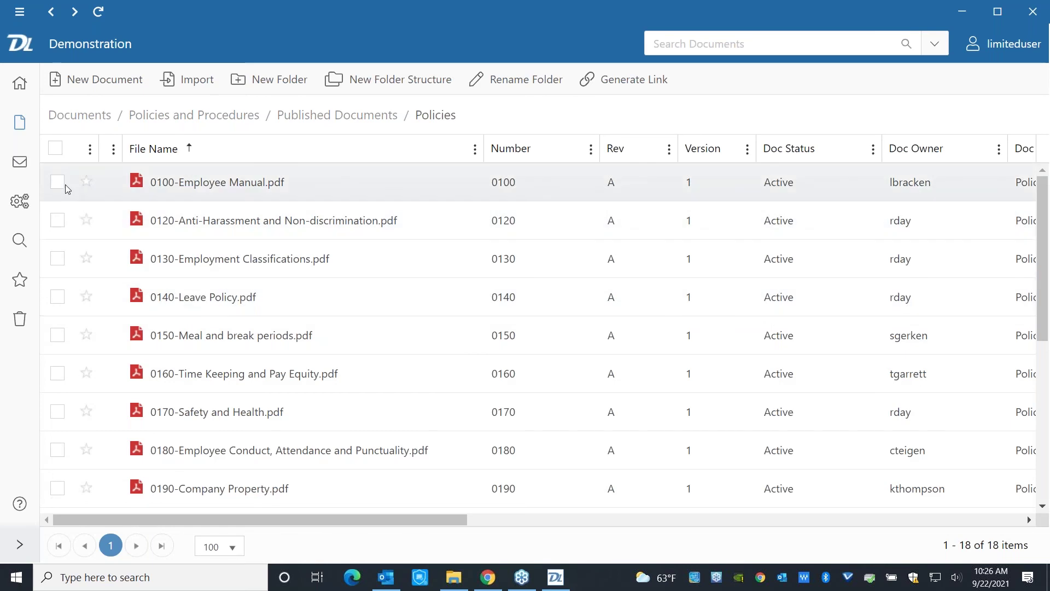
Attempt to check out 0100-Employee Manual.pdf and dismiss the insufficient-privileges error.
click(57, 182)
click(343, 82)
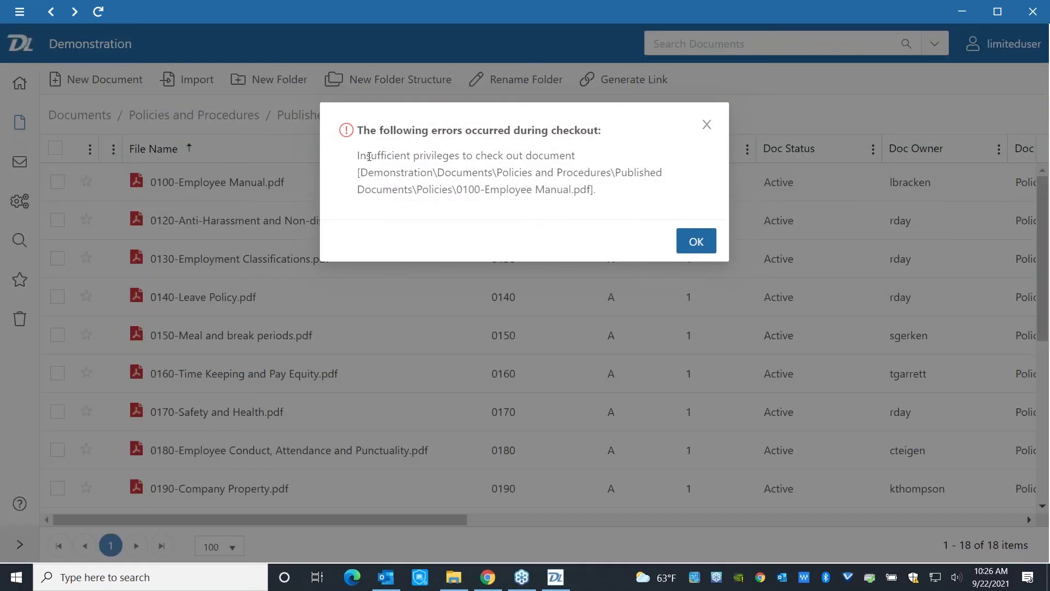
drag(356, 159, 613, 159)
click(612, 159)
click(690, 244)
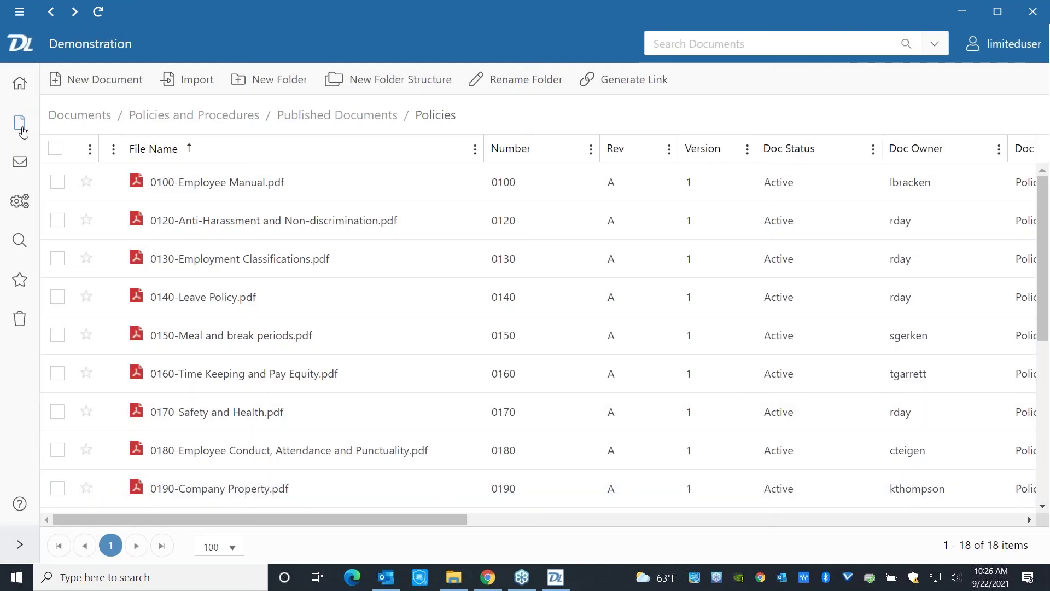
Close WebTools and view the Send options for the 2021-09-22 Detail PDF without sending.
click(1033, 12)
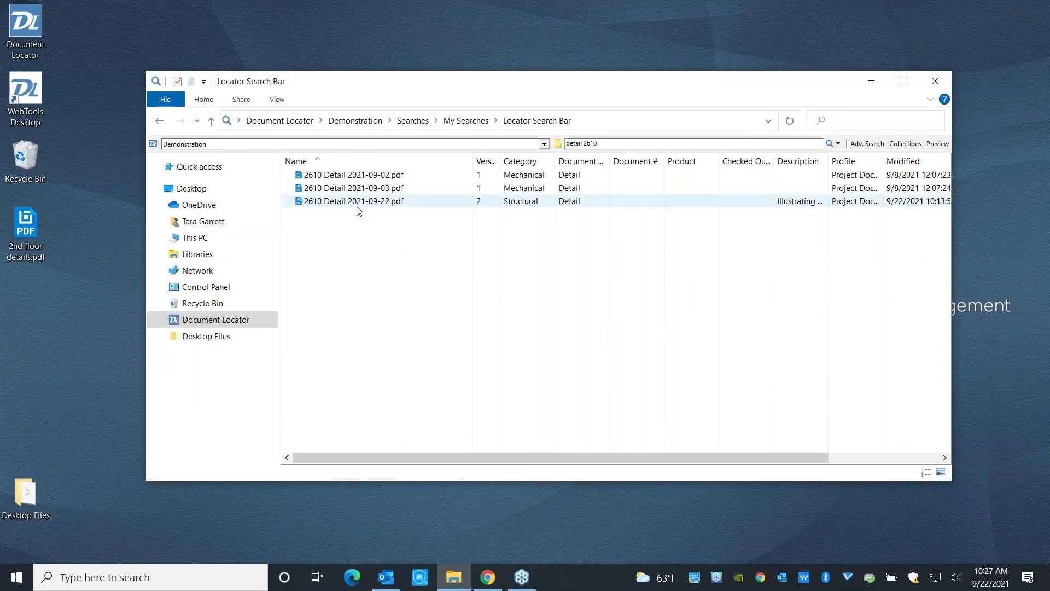
right_click(357, 207)
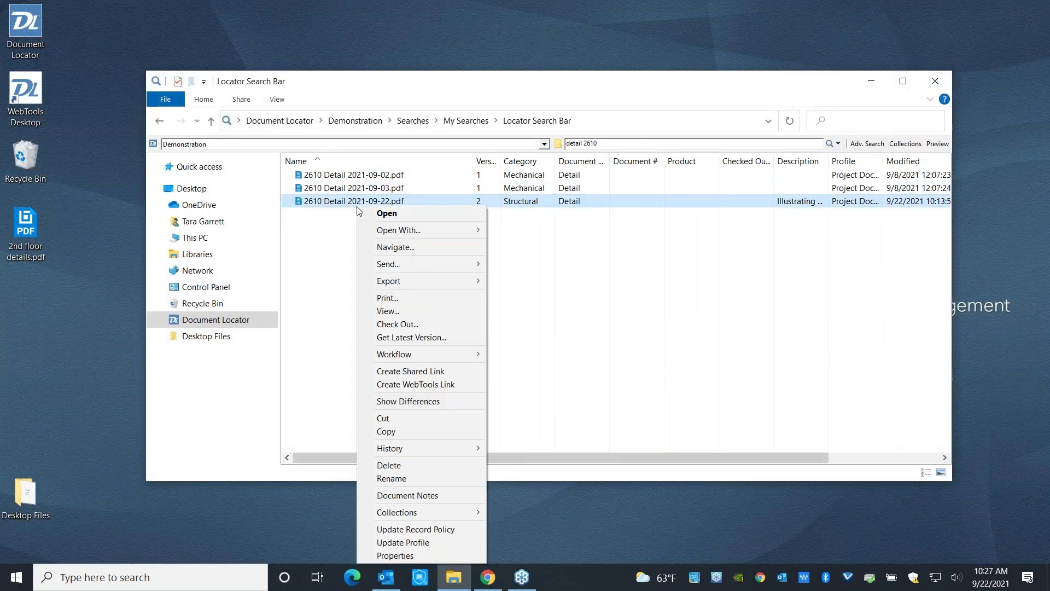
mouse_move(476, 265)
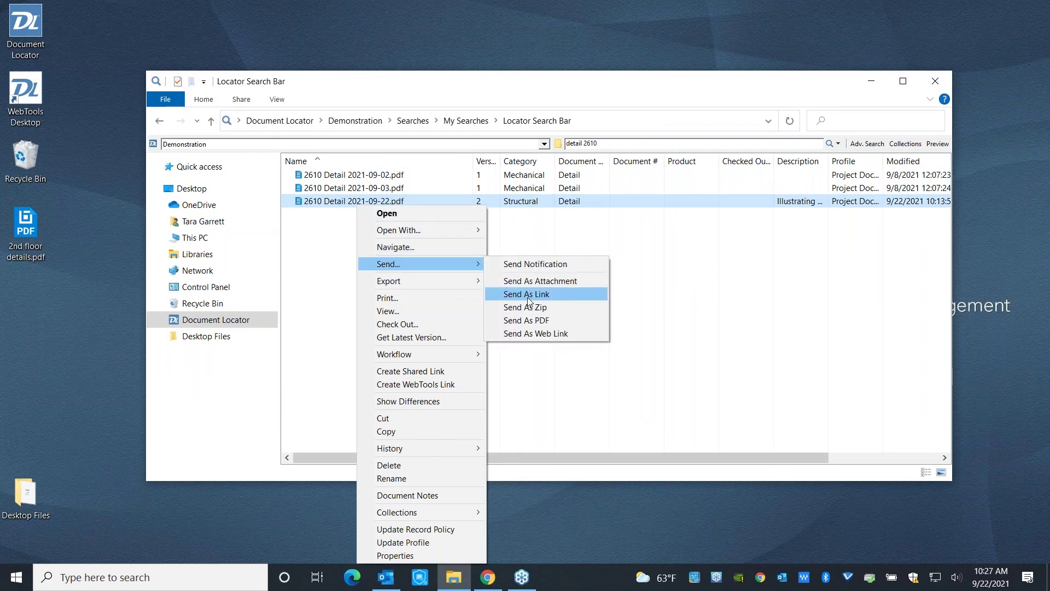
click(424, 222)
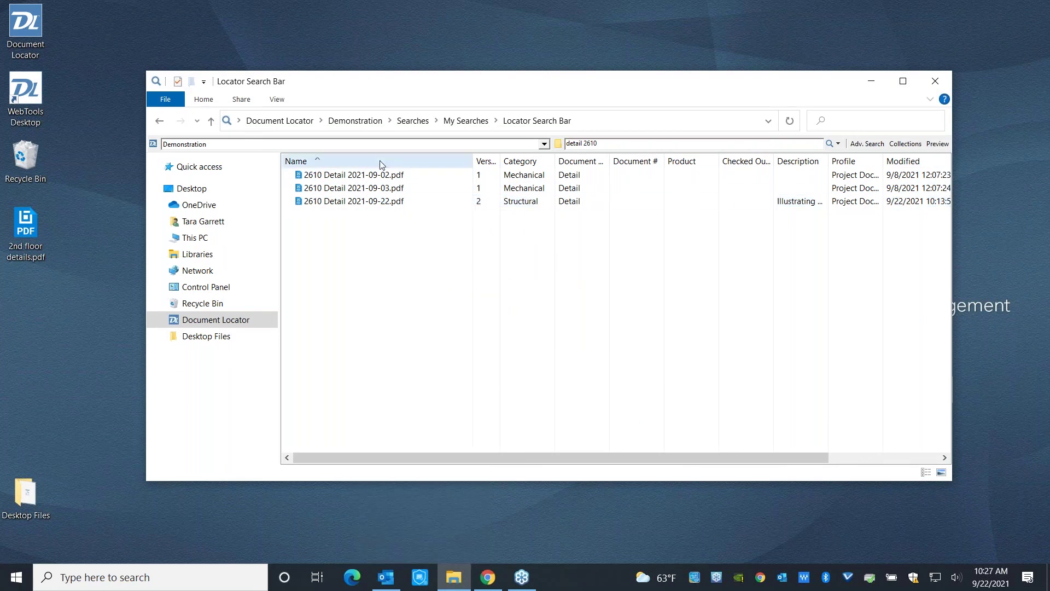
Select all three 2610 Detail PDFs in the search results.
click(361, 175)
ctrl+click(377, 206)
shift+click(378, 206)
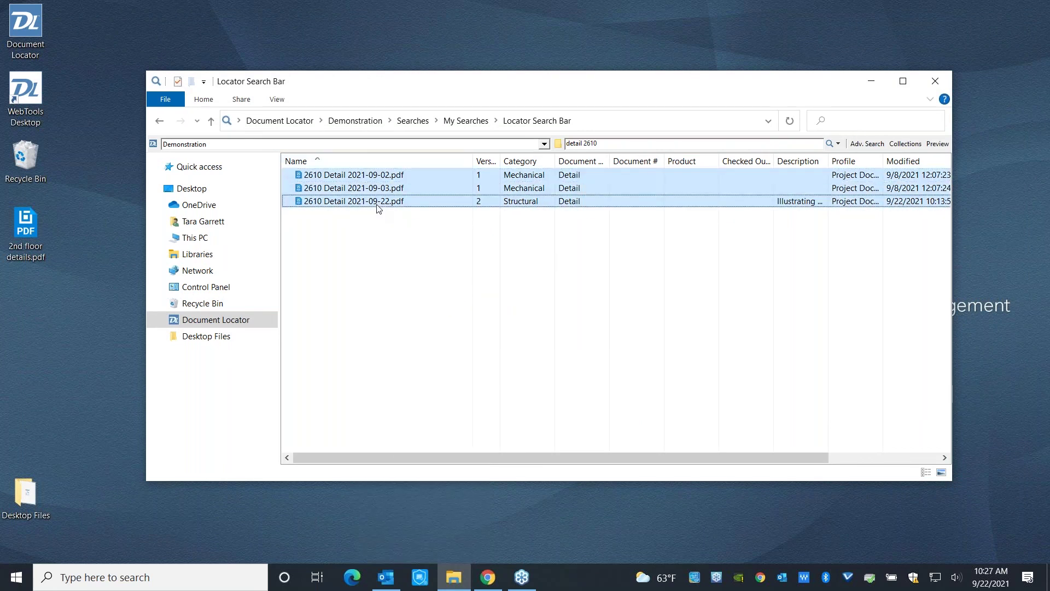
right_click(378, 208)
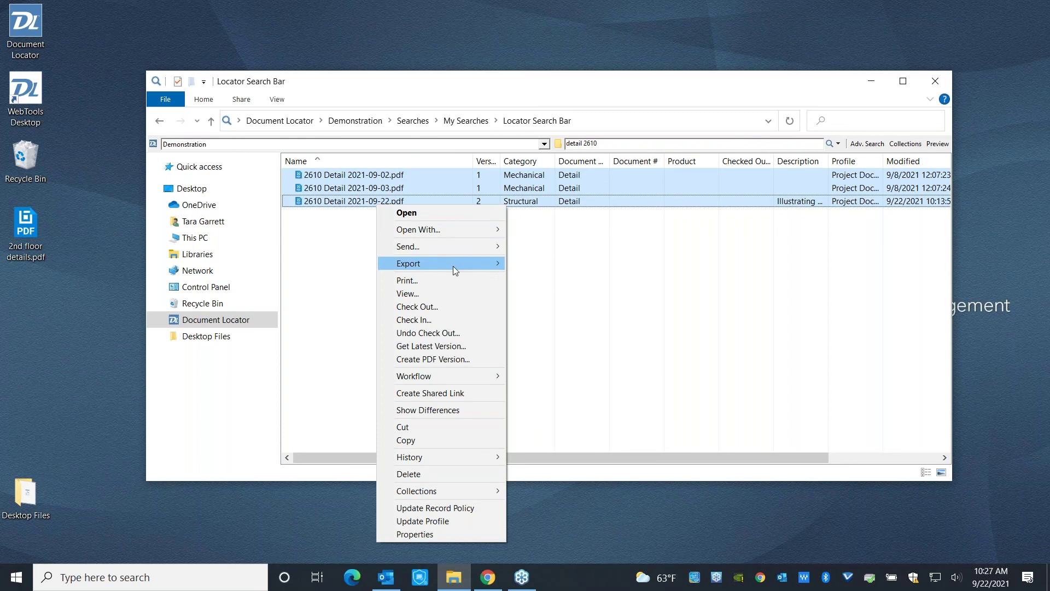
mouse_move(453, 264)
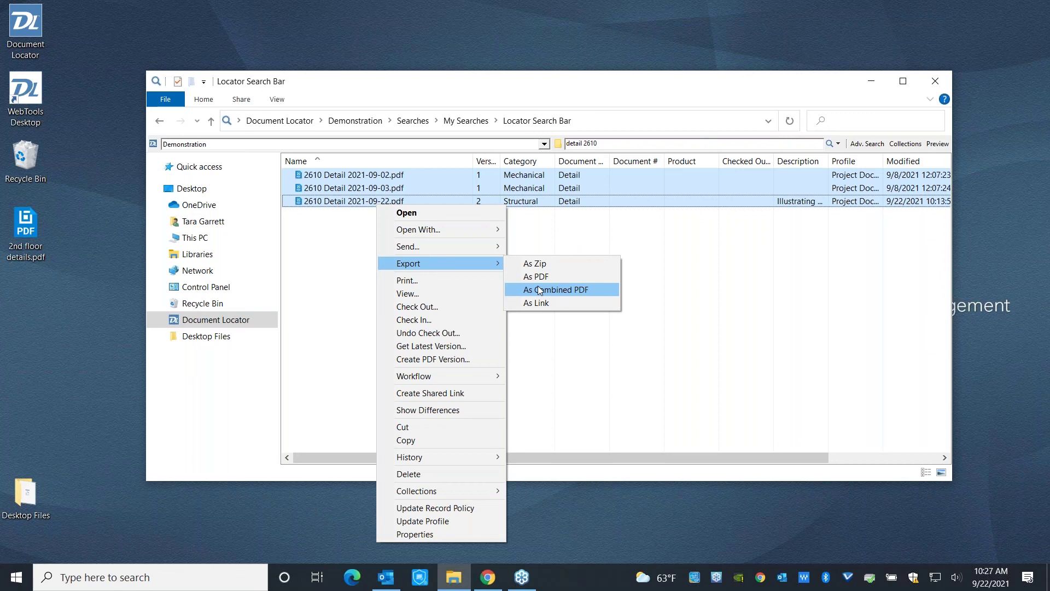
click(549, 379)
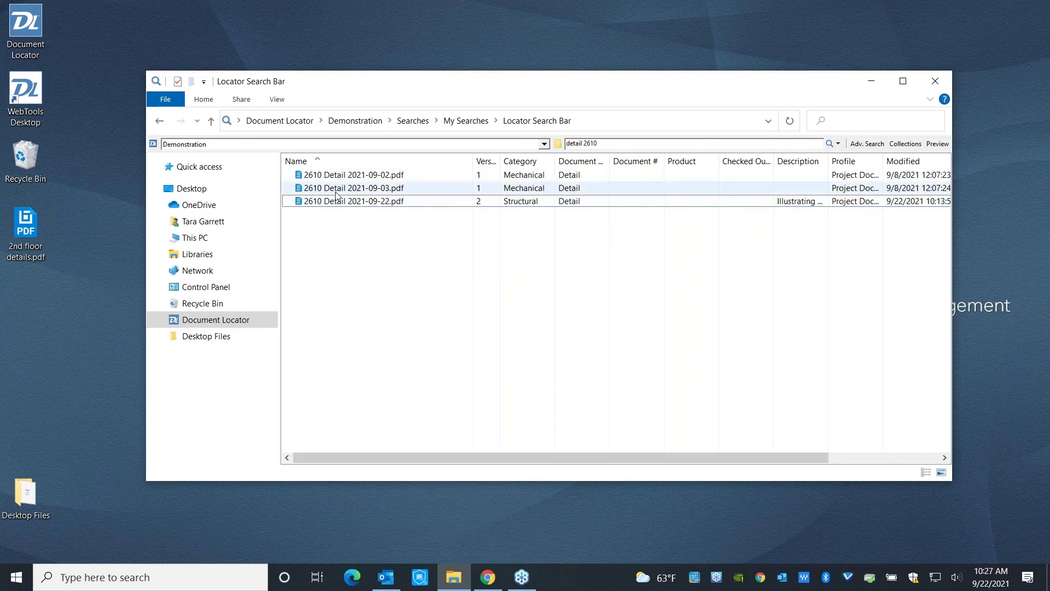